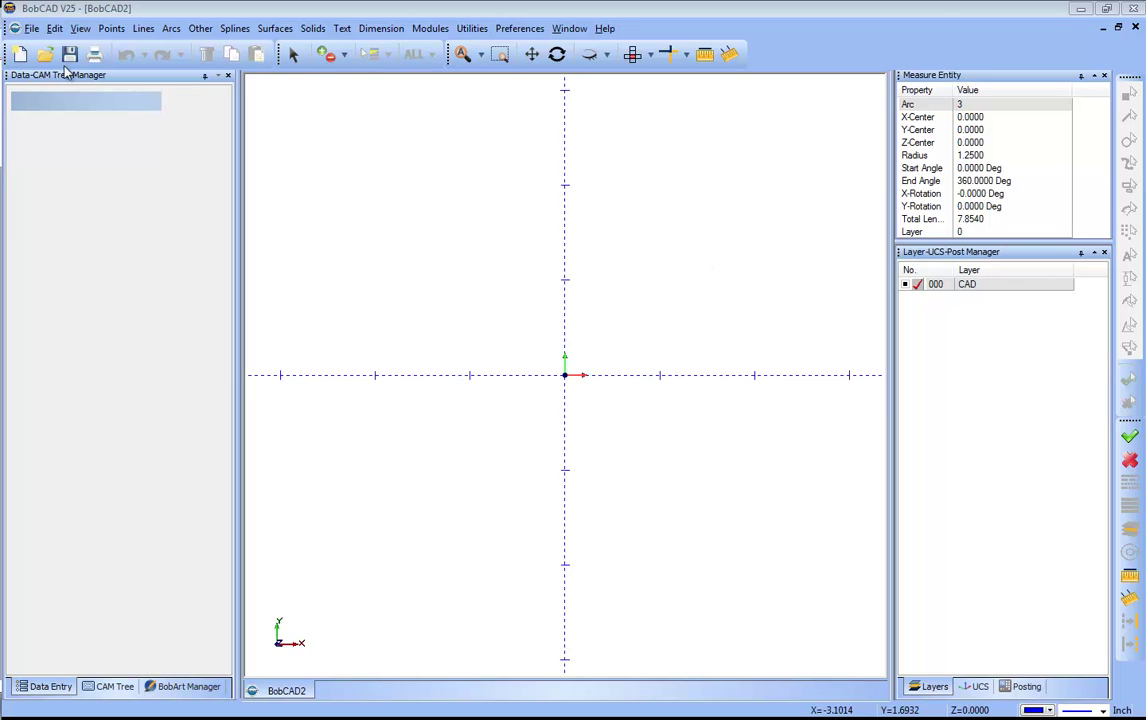
# Open the SolidWorks part '4 axis un wrap sample' and orbit to an isometric view of the cylinder
pyautogui.click(32, 28)
pyautogui.click(111, 68)
pyautogui.click(611, 497)
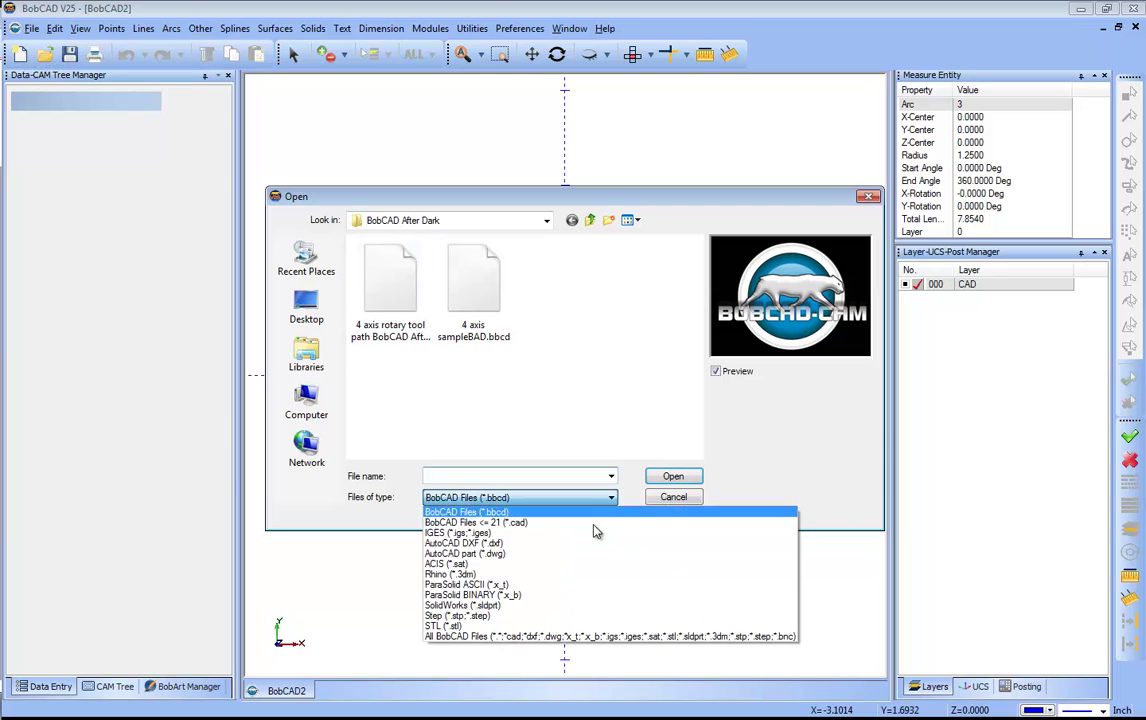
pyautogui.click(577, 606)
pyautogui.click(474, 290)
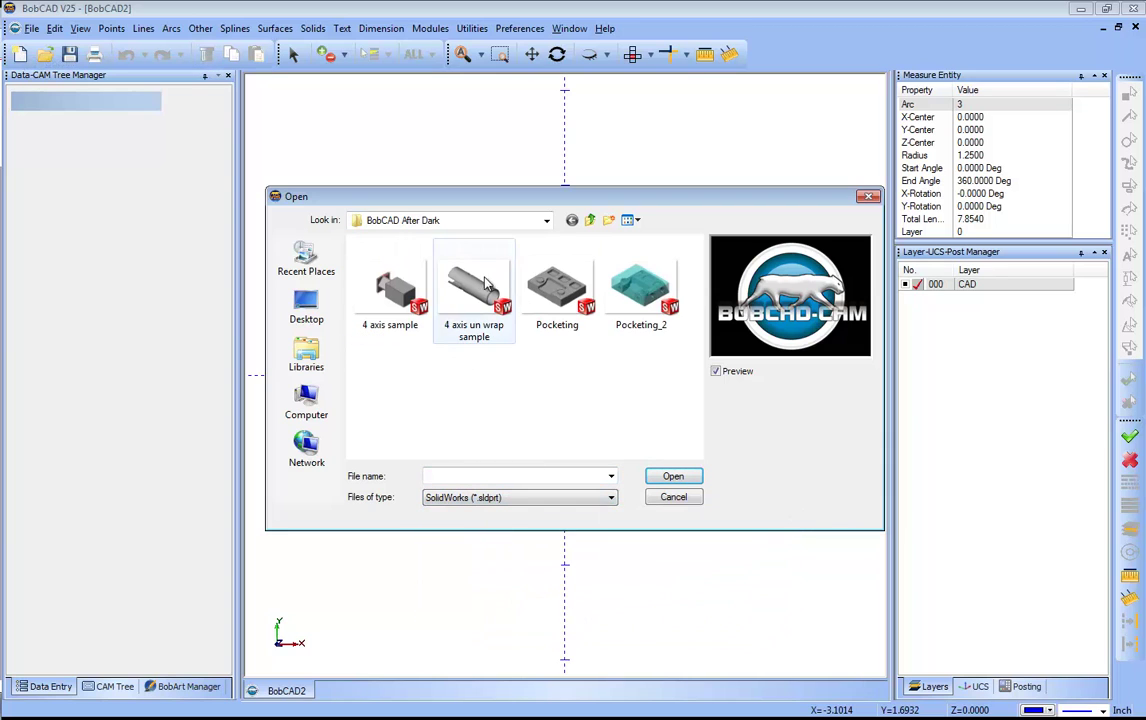
pyautogui.click(676, 476)
pyautogui.click(557, 54)
pyautogui.moveTo(623, 467); pyautogui.dragTo(636, 193)
# Set the viewport background to black in the Settings Part preferences
pyautogui.click(519, 28)
pyautogui.click(541, 78)
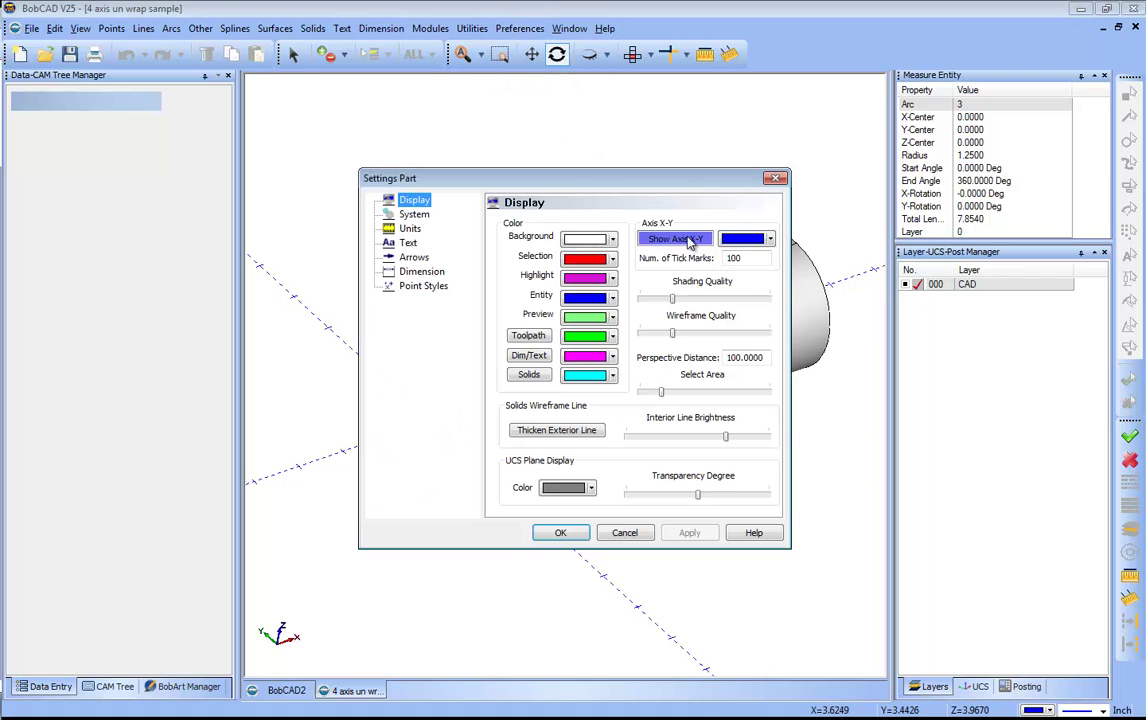
pyautogui.click(612, 238)
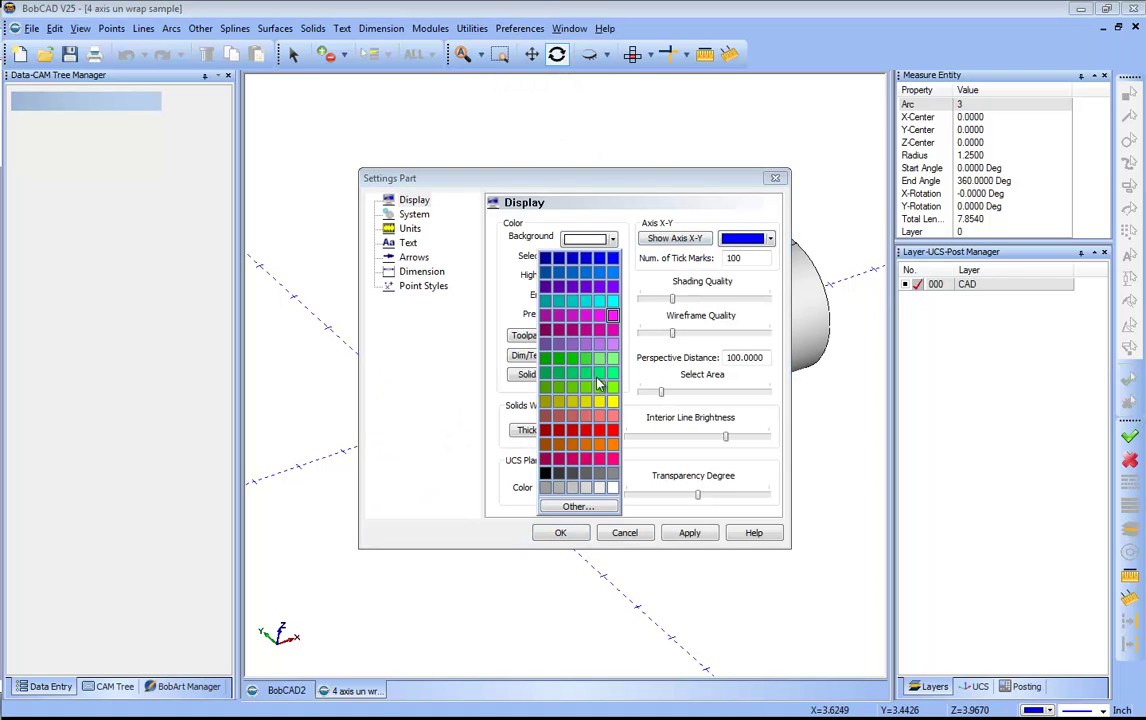
pyautogui.click(545, 473)
pyautogui.click(690, 533)
pyautogui.click(561, 533)
# Make new geometry draw in yellow from the status-bar colour box
pyautogui.click(1048, 711)
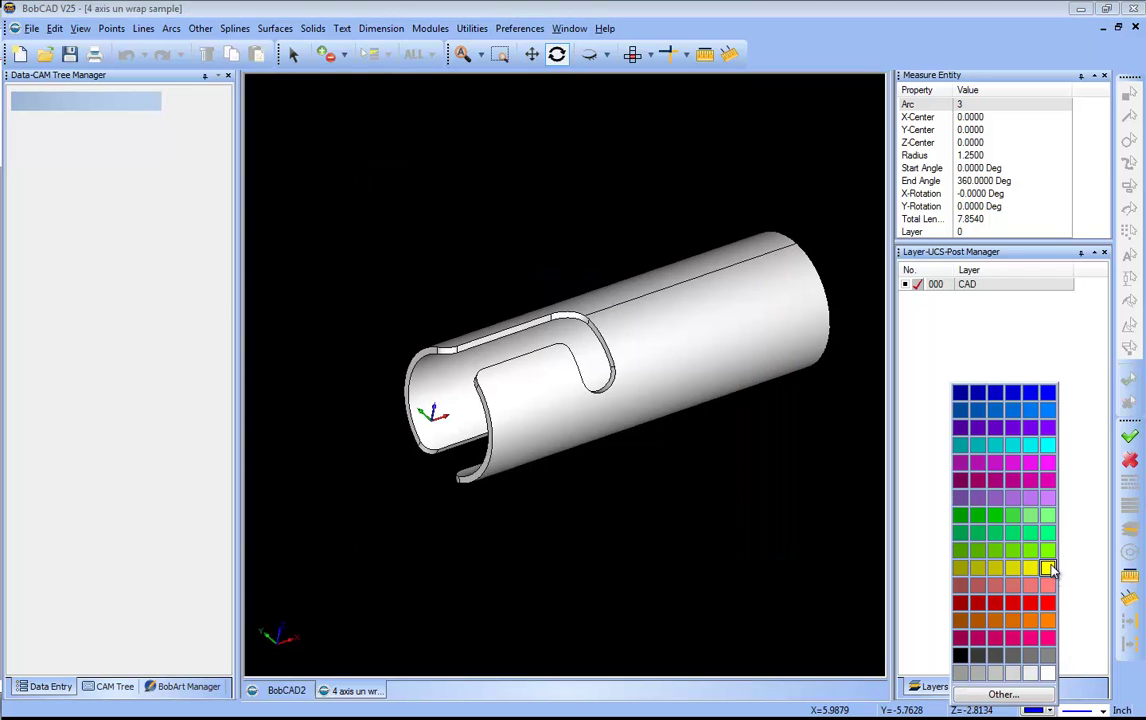
pyautogui.click(1048, 569)
pyautogui.moveTo(591, 347); pyautogui.dragTo(563, 428)
# Add layer 001 and extract the tube's end circle edge onto it, hiding the CAD layer
pyautogui.rightClick(975, 292)
pyautogui.click(1005, 298)
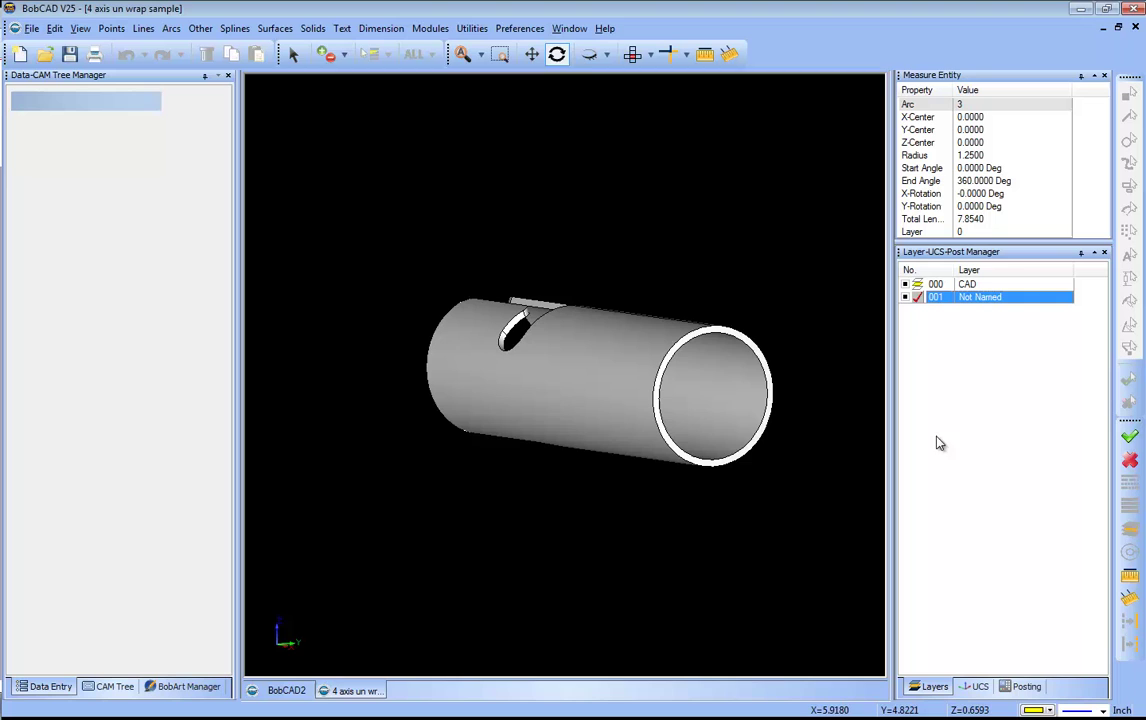
pyautogui.click(474, 29)
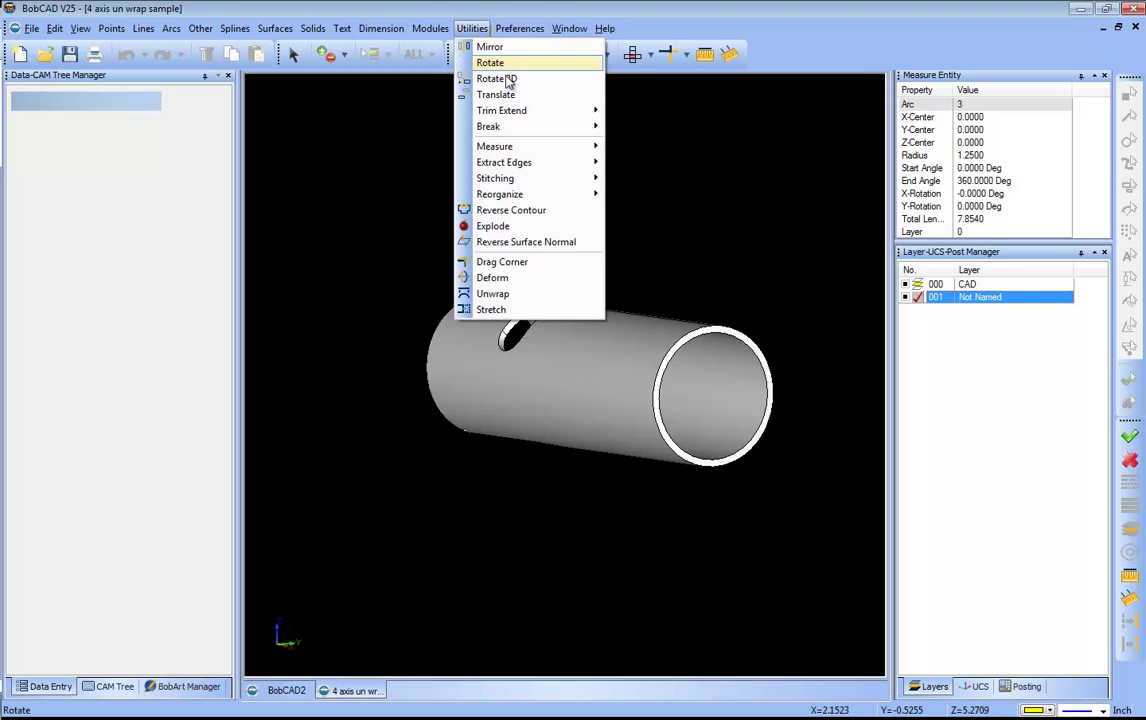
pyautogui.moveTo(580, 169)
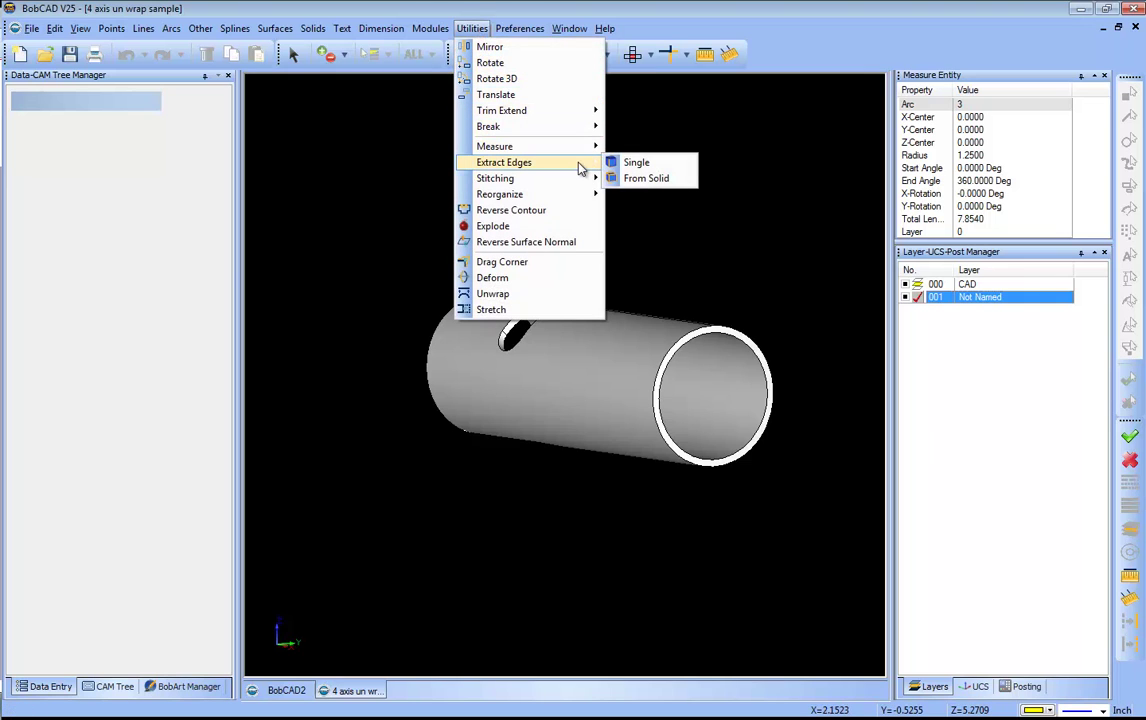
pyautogui.click(636, 164)
pyautogui.click(688, 334)
pyautogui.rightClick(733, 248)
pyautogui.click(750, 247)
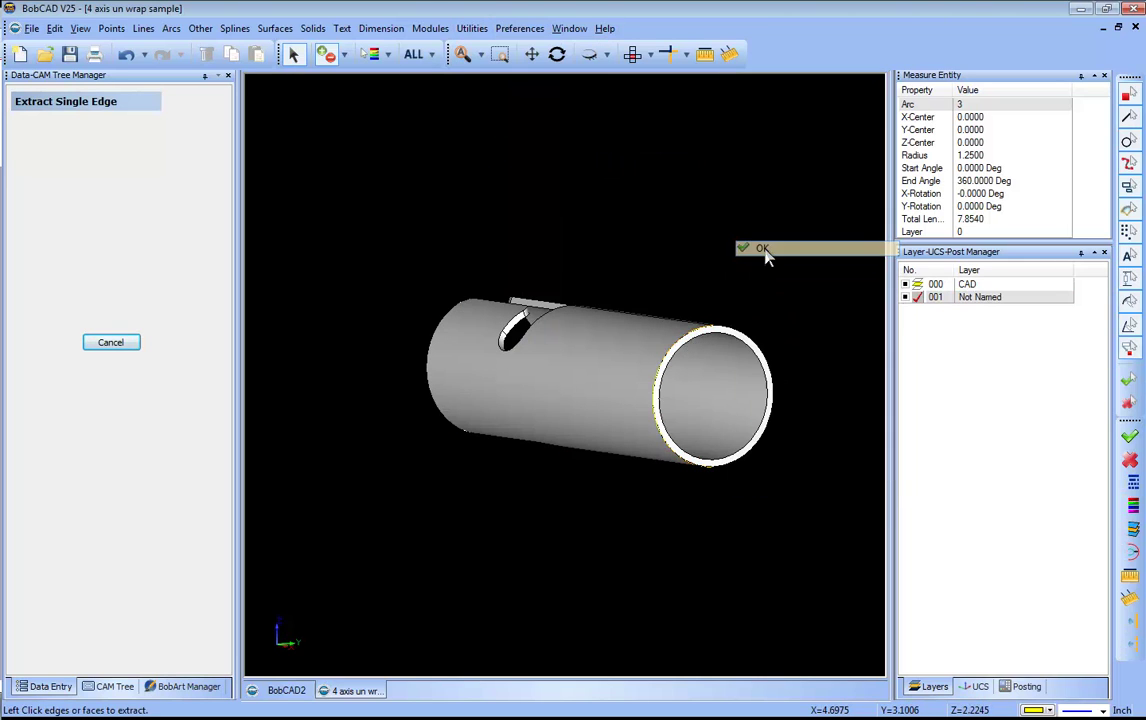
pyautogui.click(906, 284)
pyautogui.rightClick(757, 243)
pyautogui.click(790, 261)
# Measure the extracted arc: radius 1.2500, X-center 8.0000, length 3.9270
pyautogui.click(557, 54)
pyautogui.moveTo(521, 374); pyautogui.dragTo(683, 317)
pyautogui.click(705, 54)
pyautogui.click(747, 274)
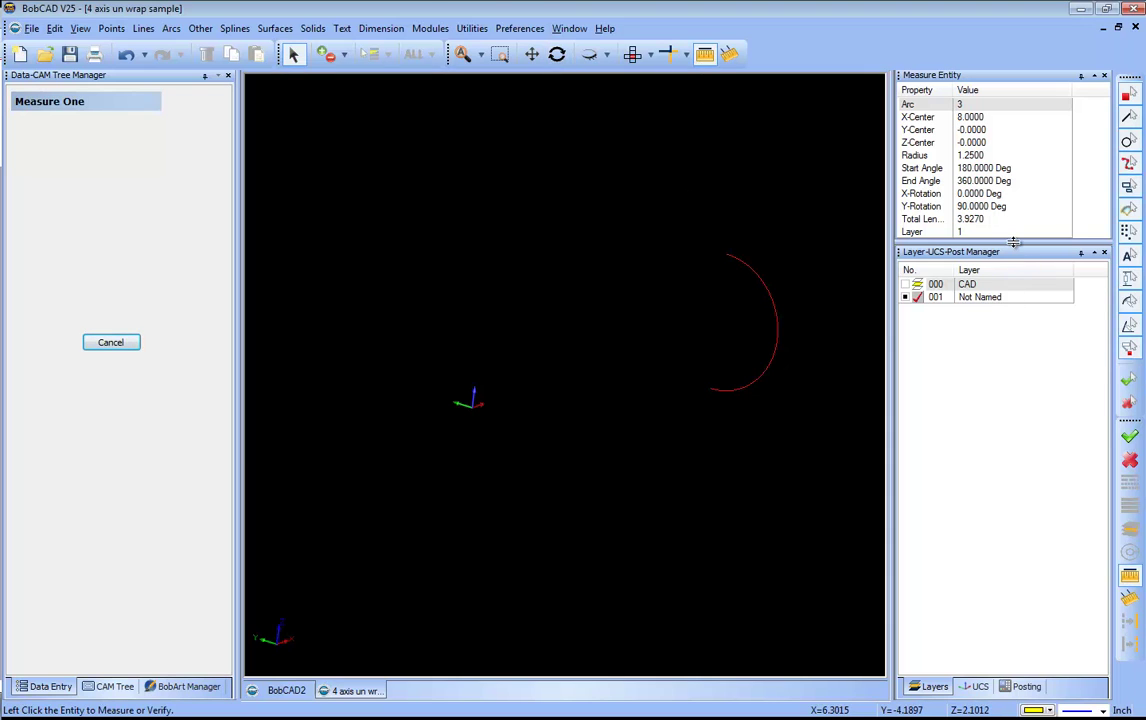
pyautogui.moveTo(1014, 242); pyautogui.dragTo(1014, 274)
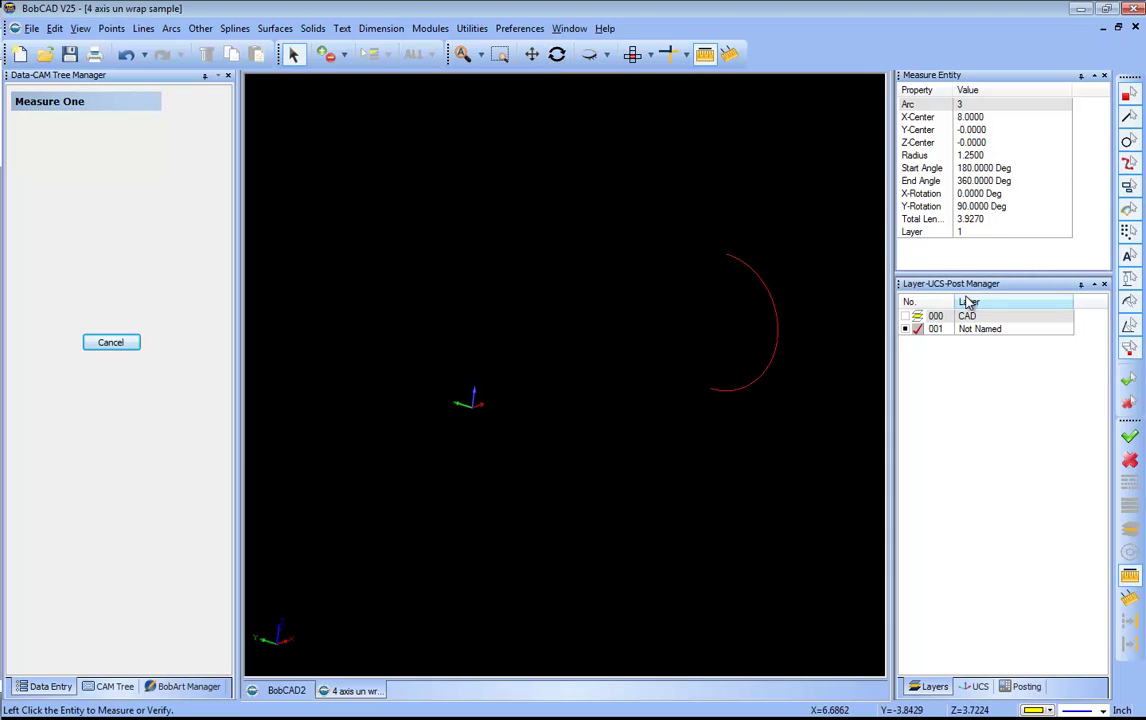
pyautogui.rightClick(764, 219)
pyautogui.click(799, 242)
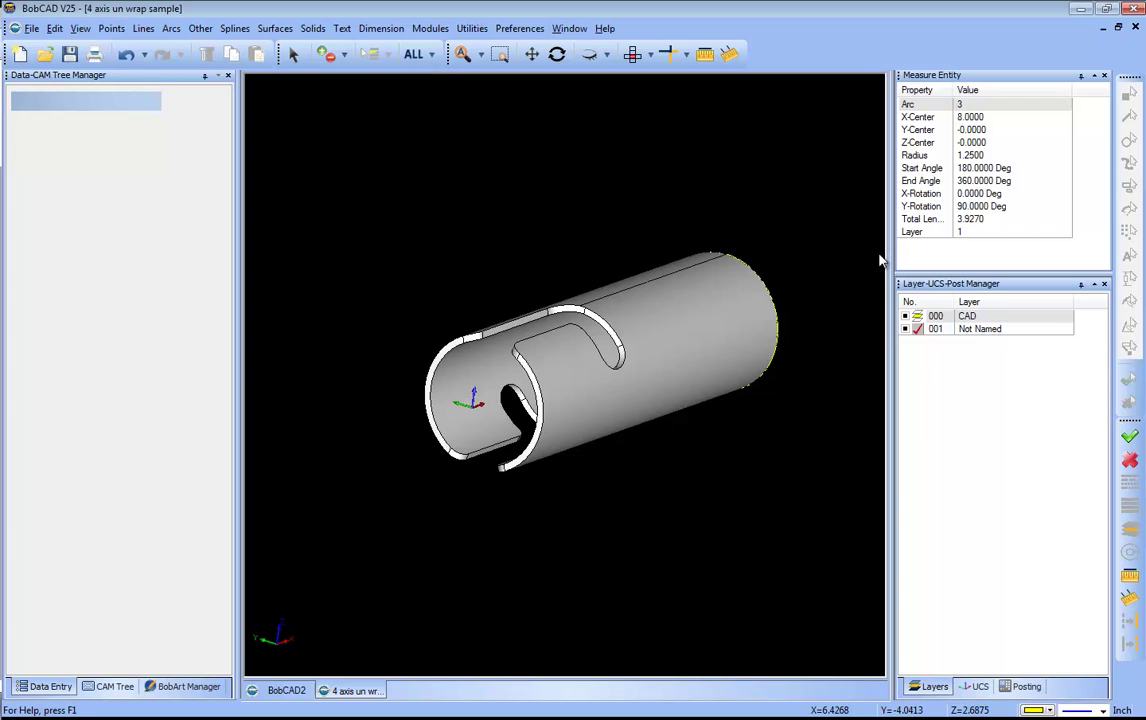
# Orbit the cylinder to expose the open slot end and add layer 002 as current
pyautogui.click(557, 54)
pyautogui.moveTo(640, 373); pyautogui.dragTo(611, 390)
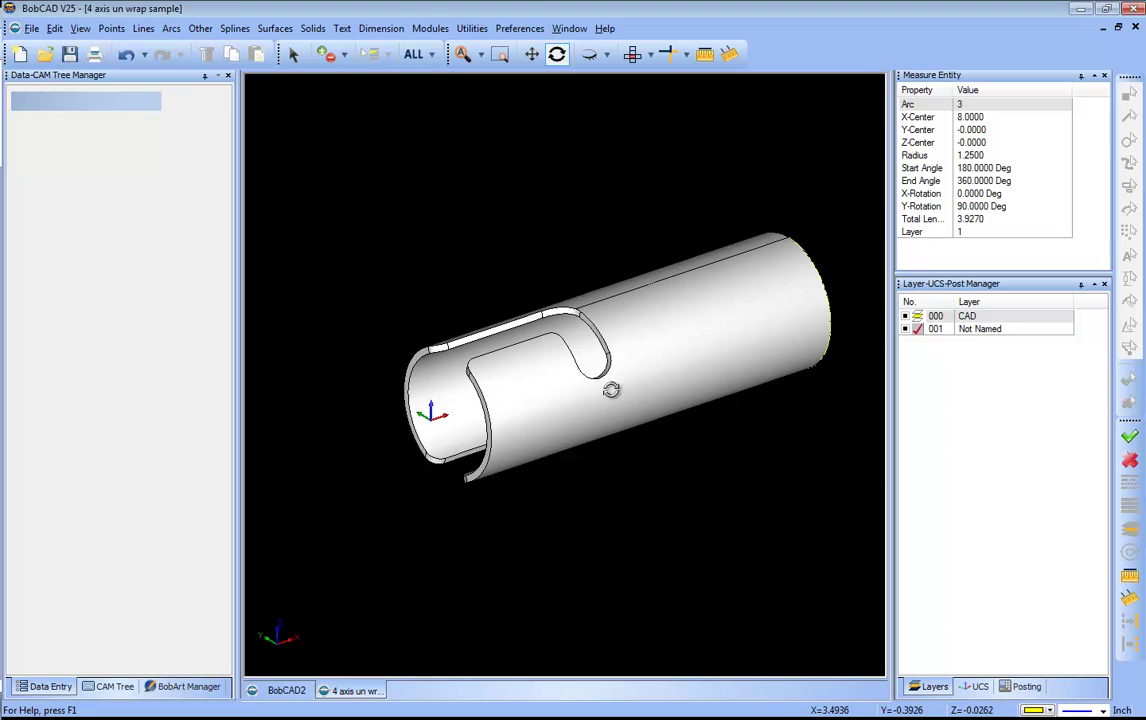
pyautogui.moveTo(611, 390); pyautogui.dragTo(558, 421)
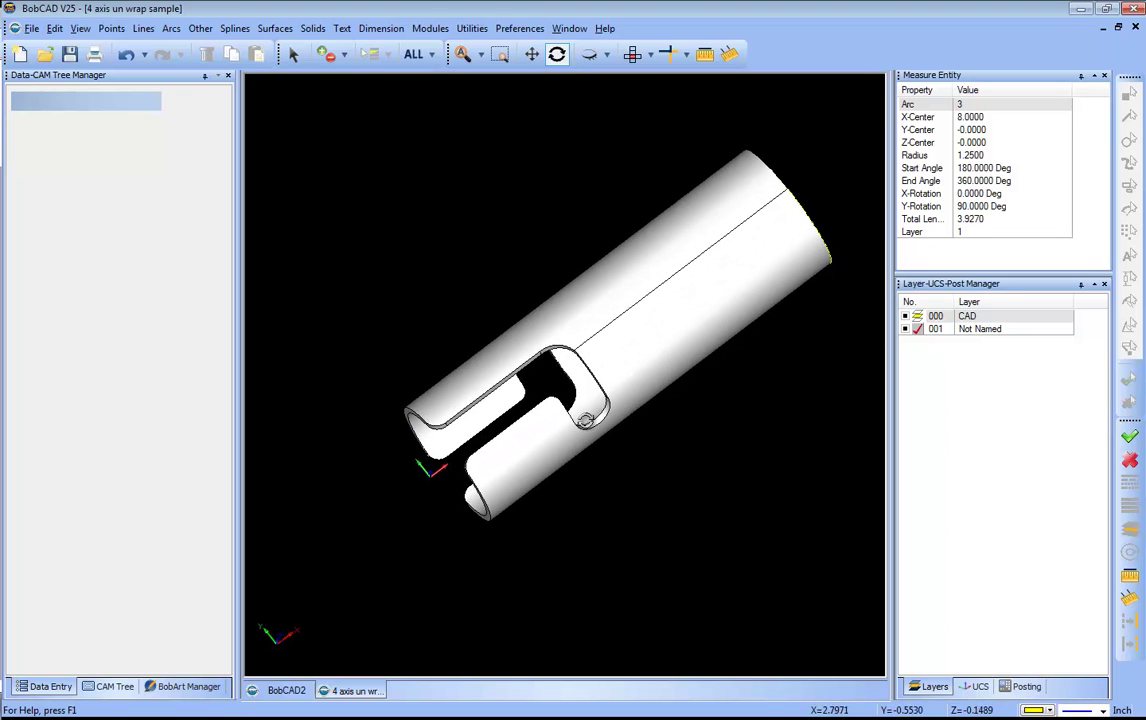
pyautogui.moveTo(526, 377); pyautogui.dragTo(583, 402)
pyautogui.rightClick(988, 330)
pyautogui.click(1040, 342)
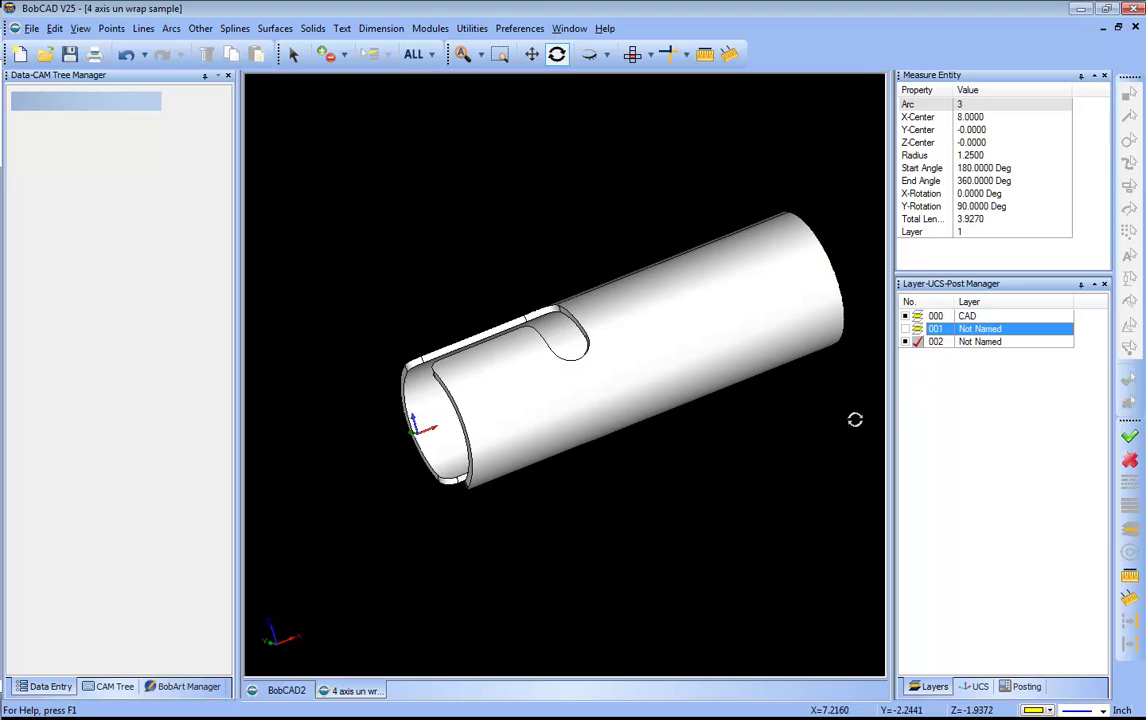
pyautogui.moveTo(693, 430); pyautogui.dragTo(699, 442)
pyautogui.click(476, 31)
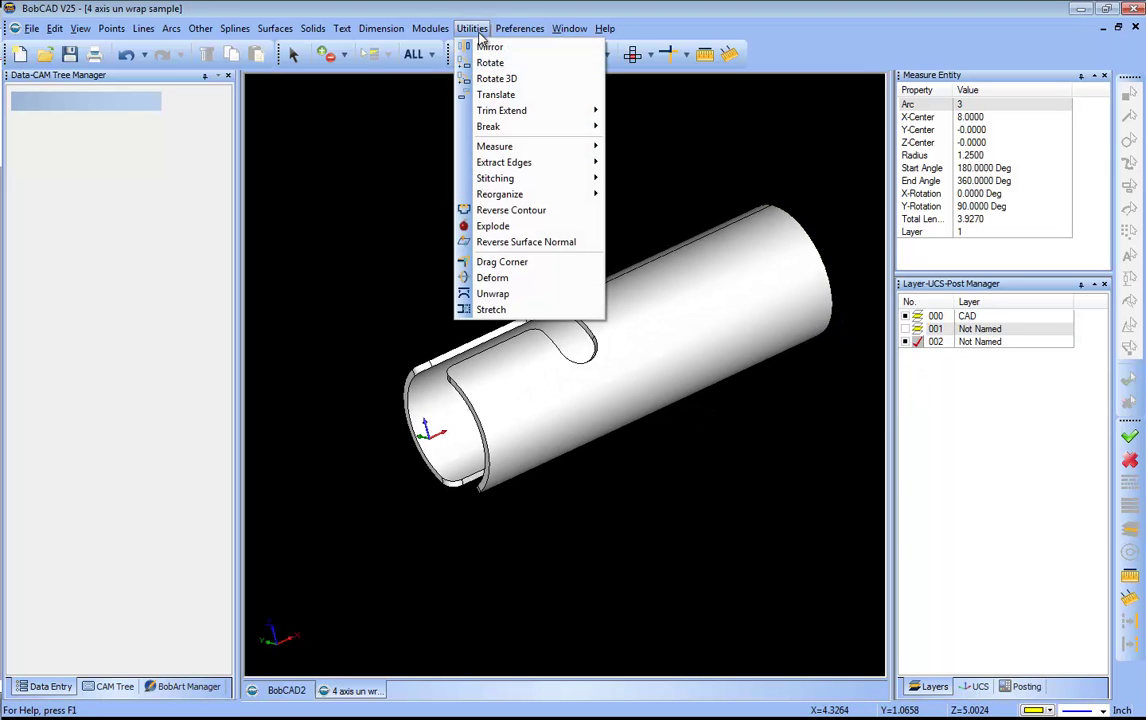
# Unwrap the cylinder at a user-defined 2.5 diameter about the X axis, then view the outline from the top
pyautogui.click(545, 294)
pyautogui.click(31, 151)
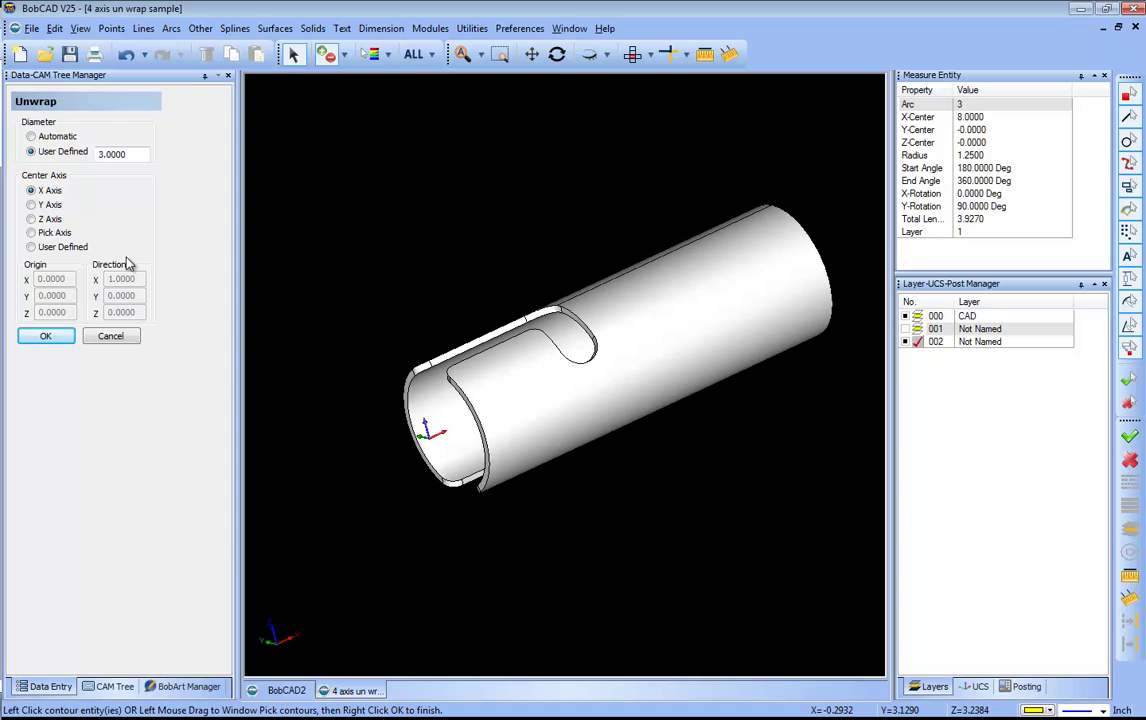
pyautogui.moveTo(146, 154); pyautogui.dragTo(62, 154)
pyautogui.write('2.5')
pyautogui.click(686, 330)
pyautogui.click(557, 54)
pyautogui.moveTo(567, 176); pyautogui.dragTo(507, 236)
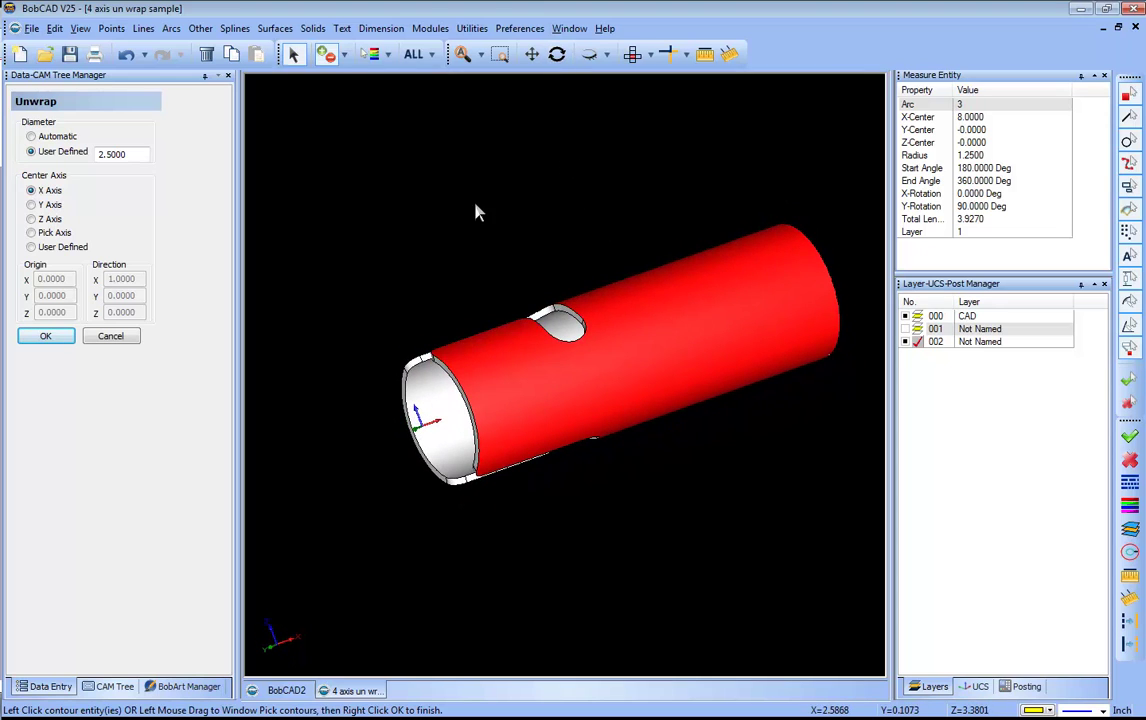
pyautogui.rightClick(510, 210)
pyautogui.click(535, 218)
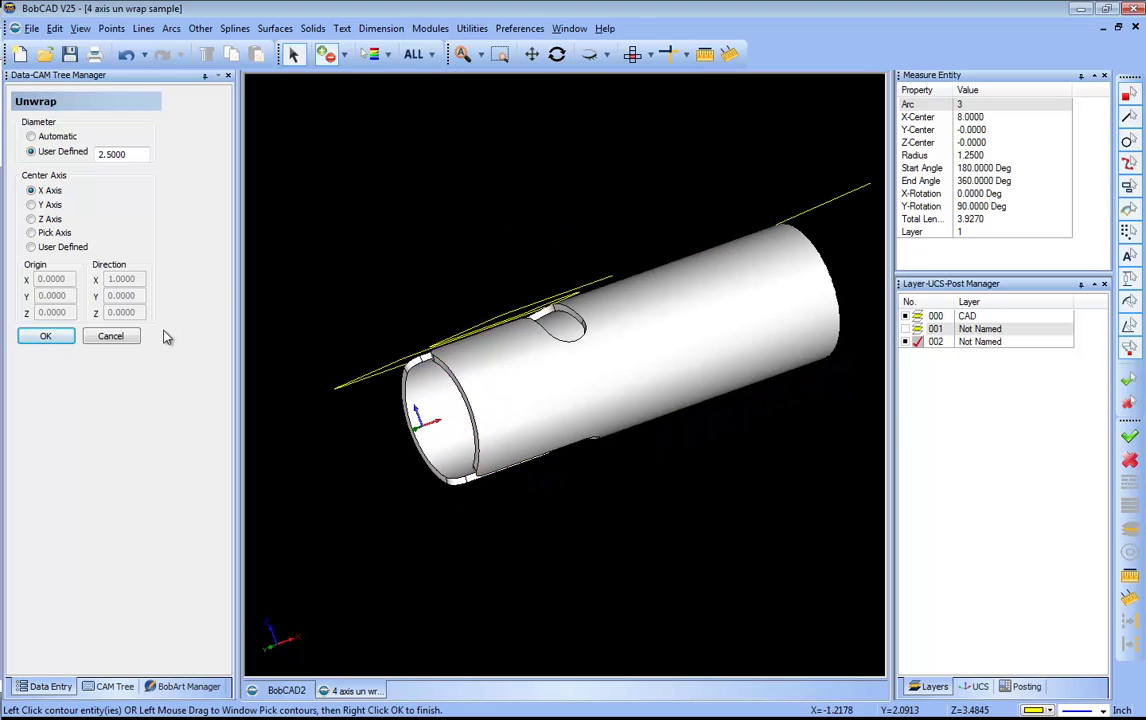
pyautogui.click(45, 336)
pyautogui.click(634, 56)
pyautogui.click(557, 54)
pyautogui.moveTo(611, 302); pyautogui.dragTo(533, 430)
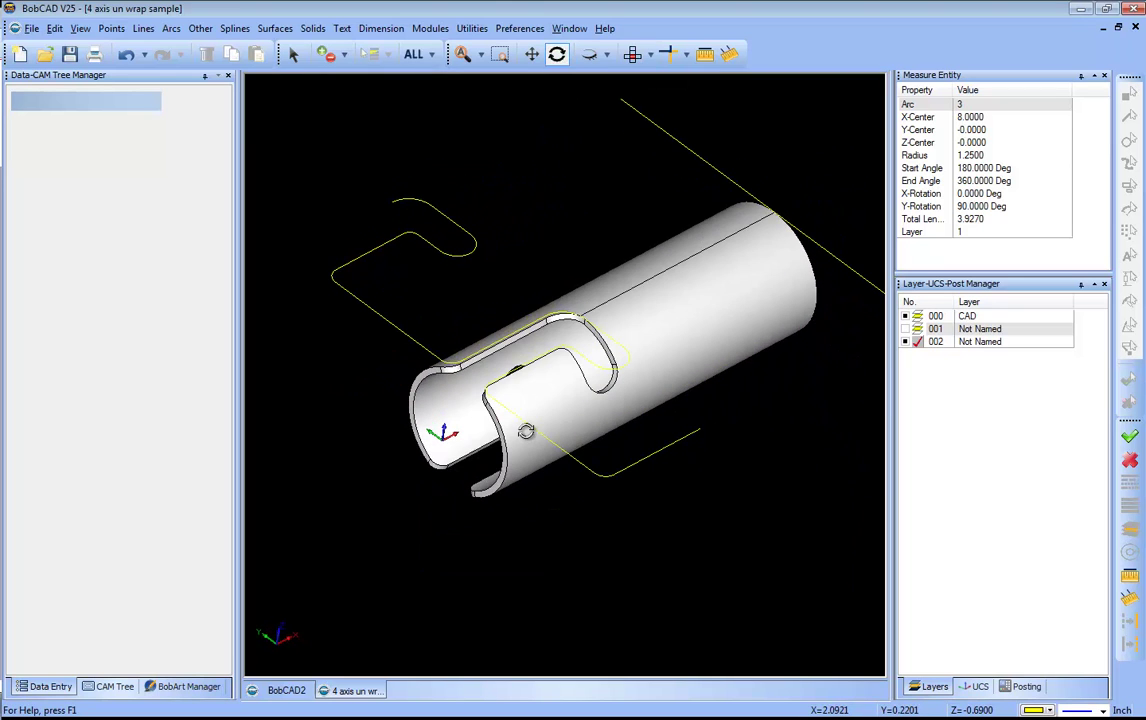
# Hide the 000 CAD layer so only the flat outline remains visible
pyautogui.click(906, 316)
pyautogui.rightClick(615, 263)
pyautogui.click(648, 290)
pyautogui.moveTo(601, 246); pyautogui.dragTo(608, 263)
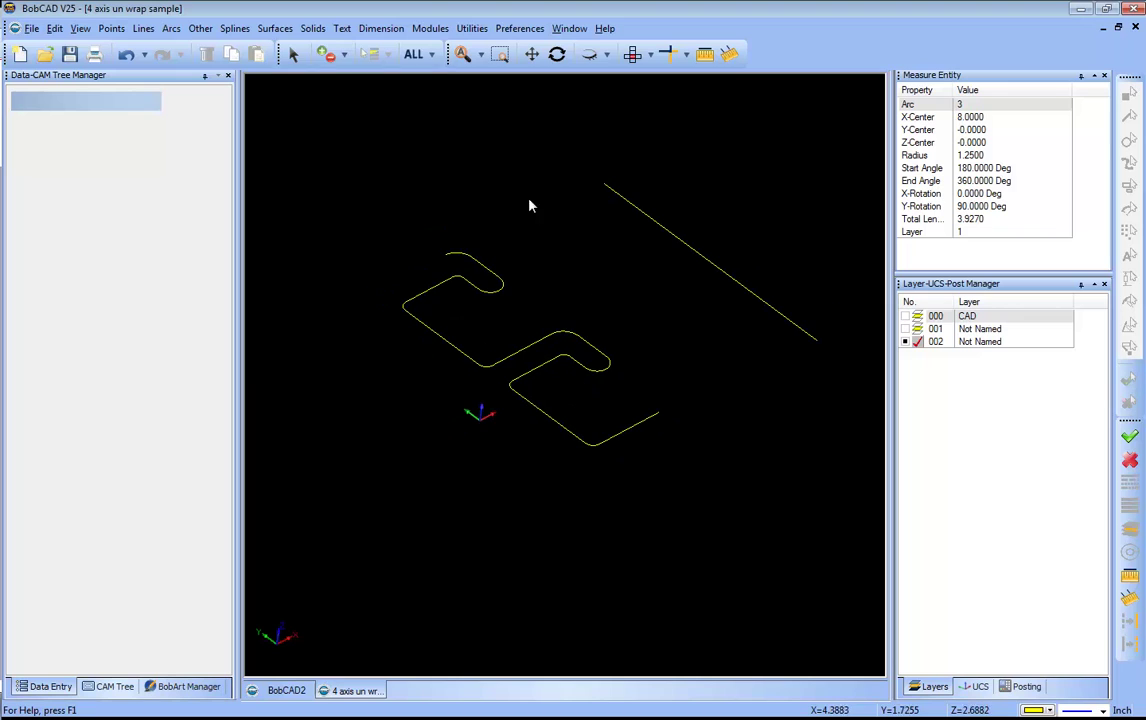
# Delete the long stray diagonal line and the two lower straight edges of the outline
pyautogui.click(294, 56)
pyautogui.click(712, 263)
pyautogui.press('Delete')
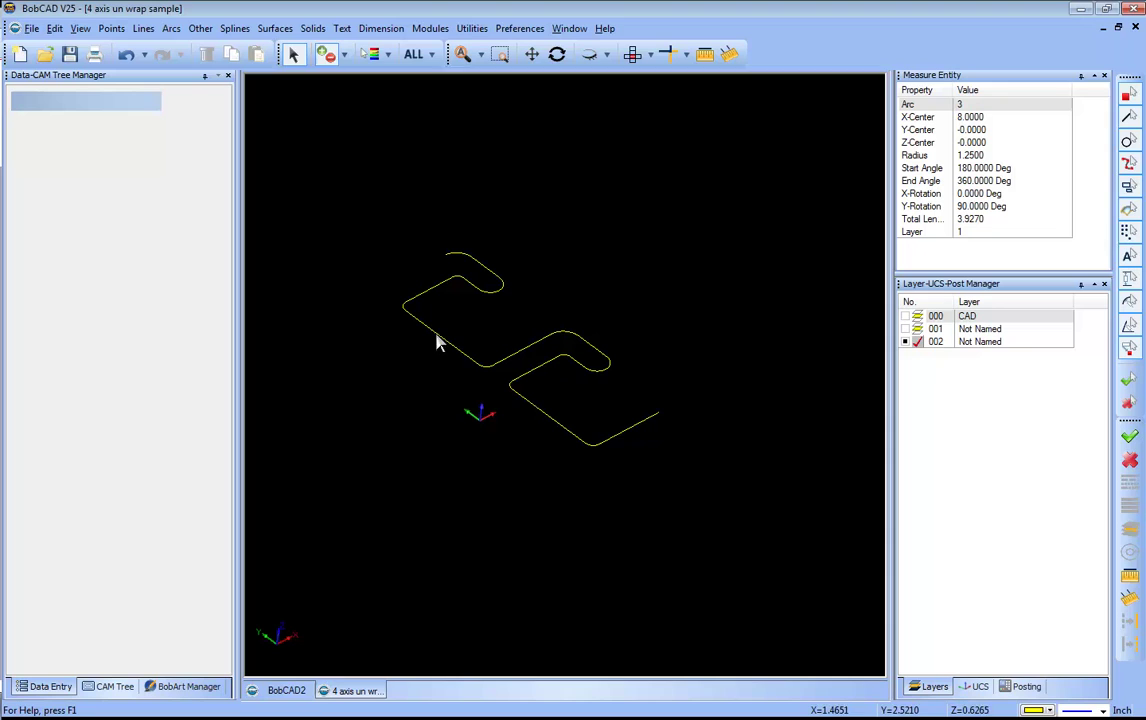
pyautogui.click(438, 333)
pyautogui.click(538, 428)
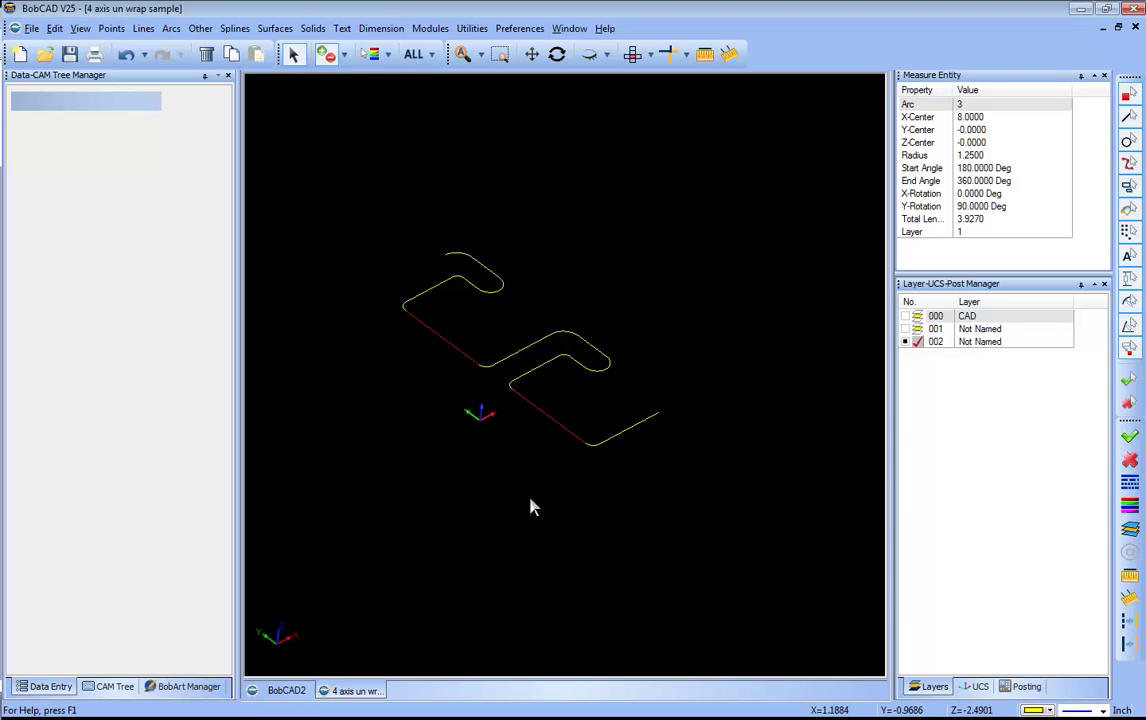
pyautogui.press('Delete')
pyautogui.rightClick(676, 201)
pyautogui.click(712, 222)
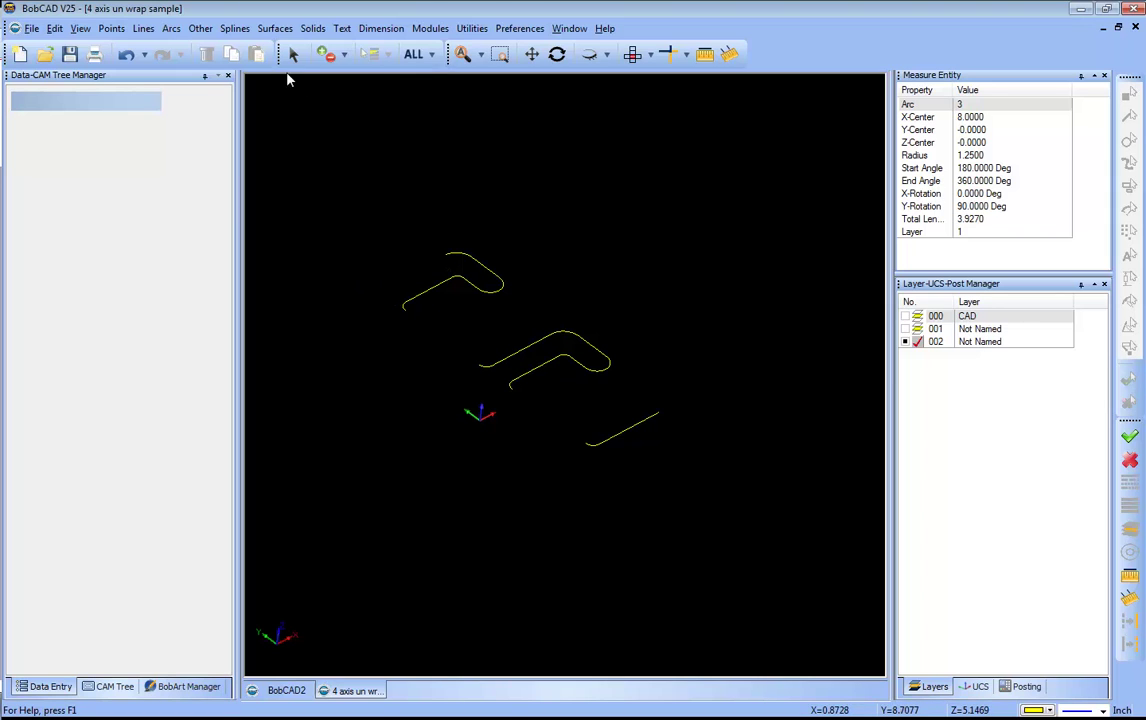
pyautogui.click(471, 28)
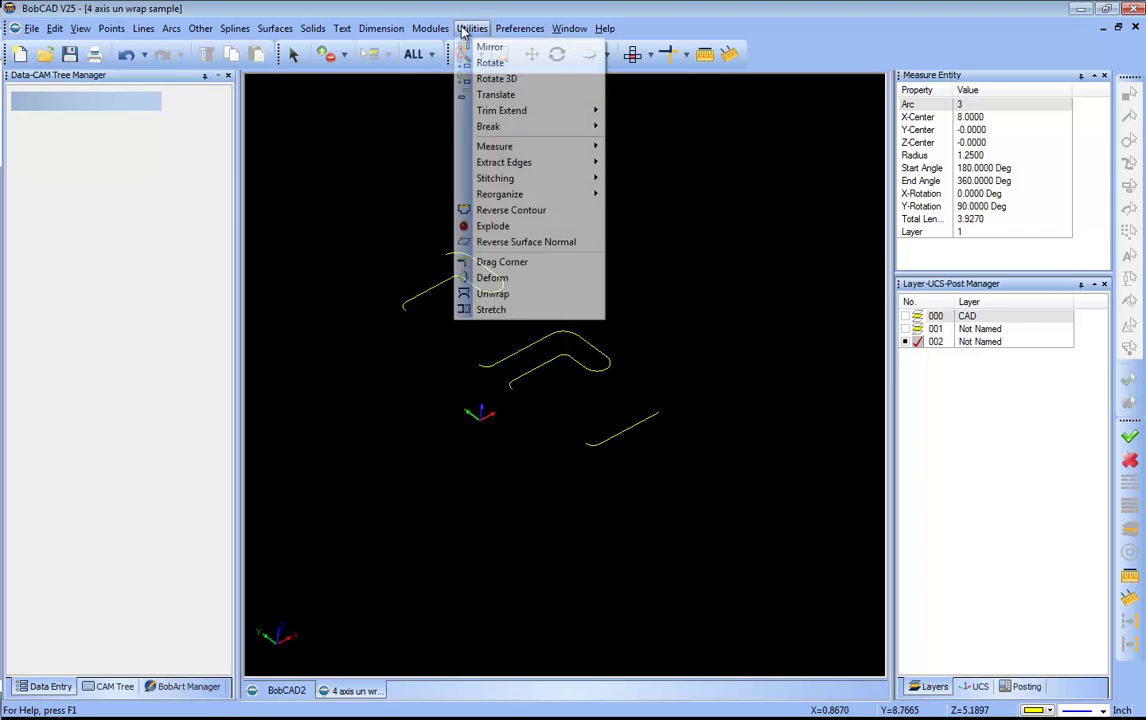
pyautogui.click(545, 95)
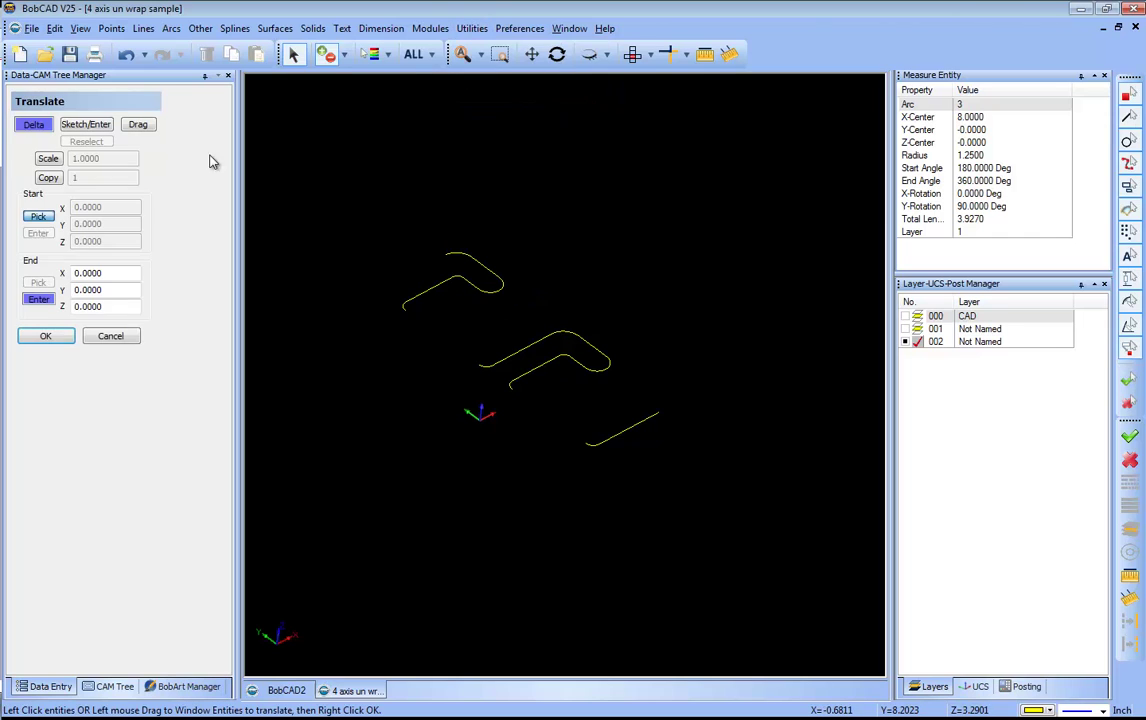
pyautogui.click(95, 125)
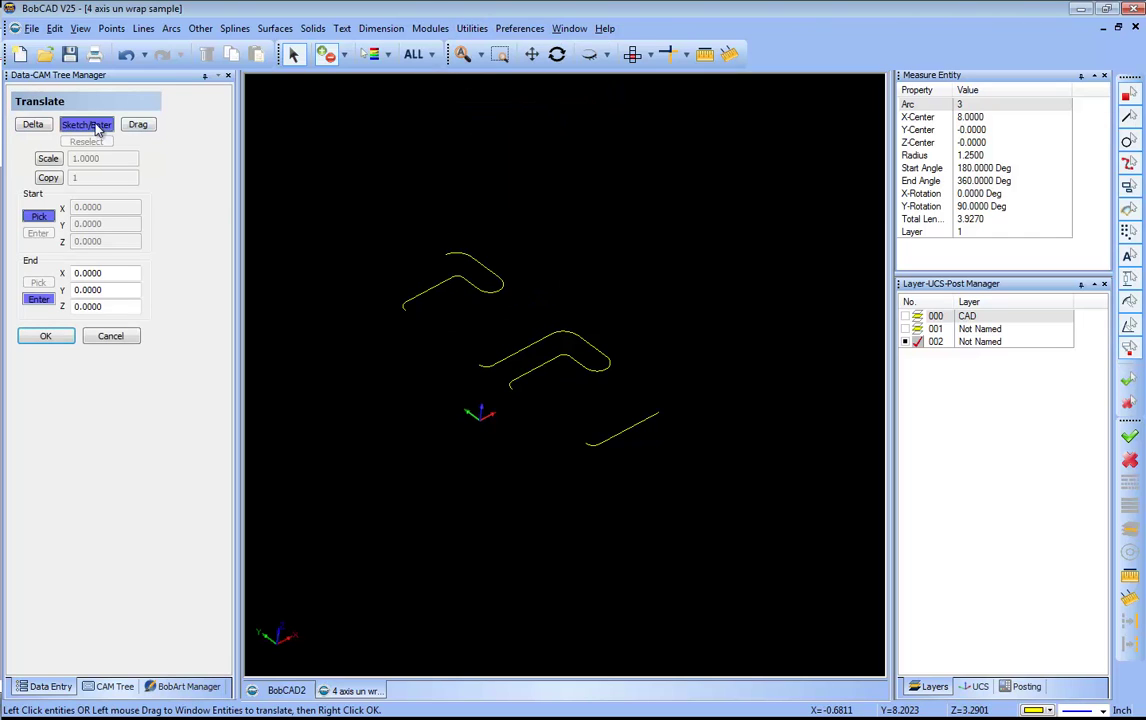
pyautogui.click(661, 421)
pyautogui.rightClick(706, 340)
pyautogui.click(732, 347)
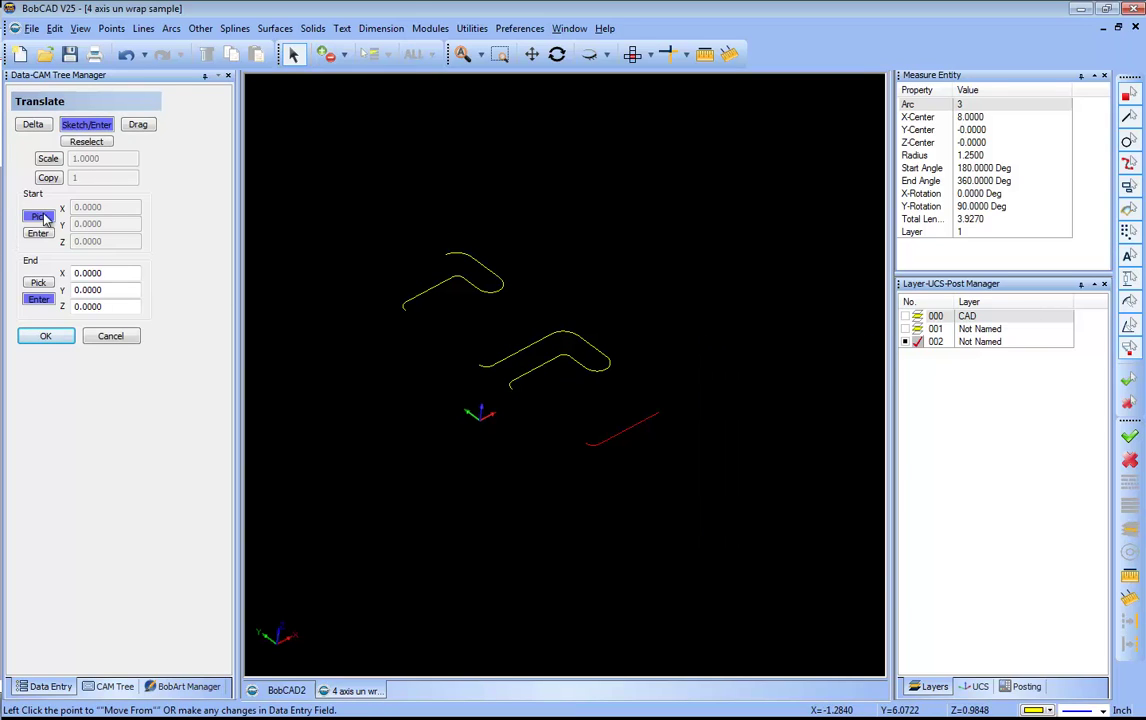
pyautogui.click(40, 284)
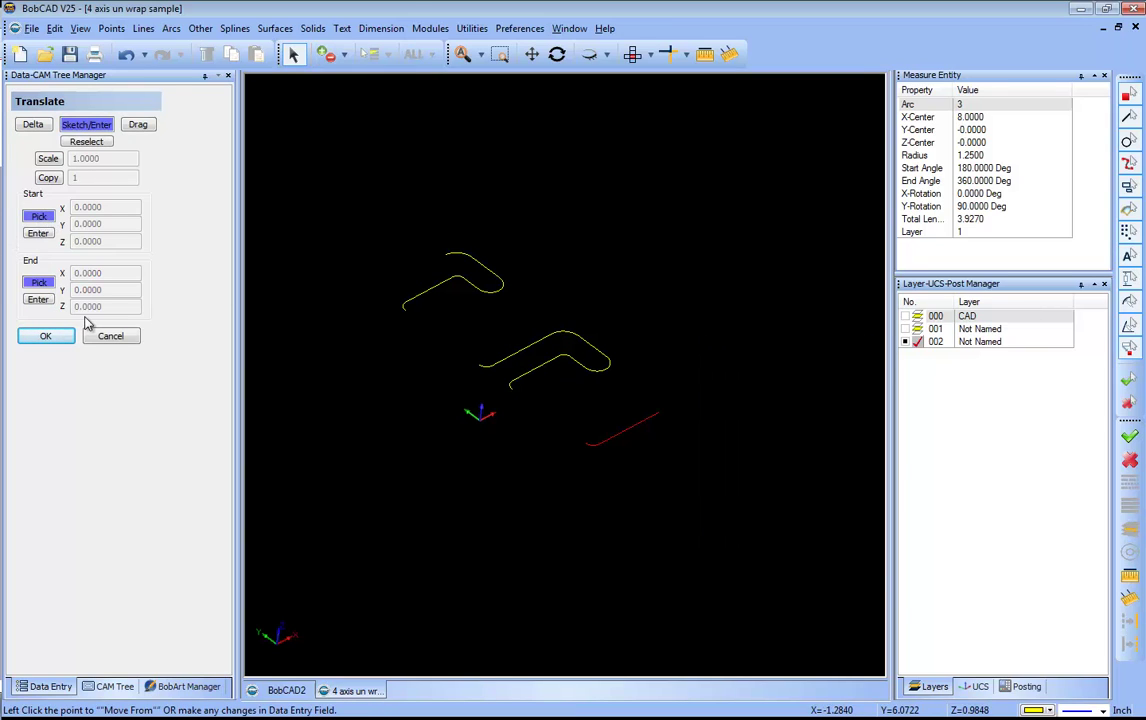
pyautogui.click(657, 416)
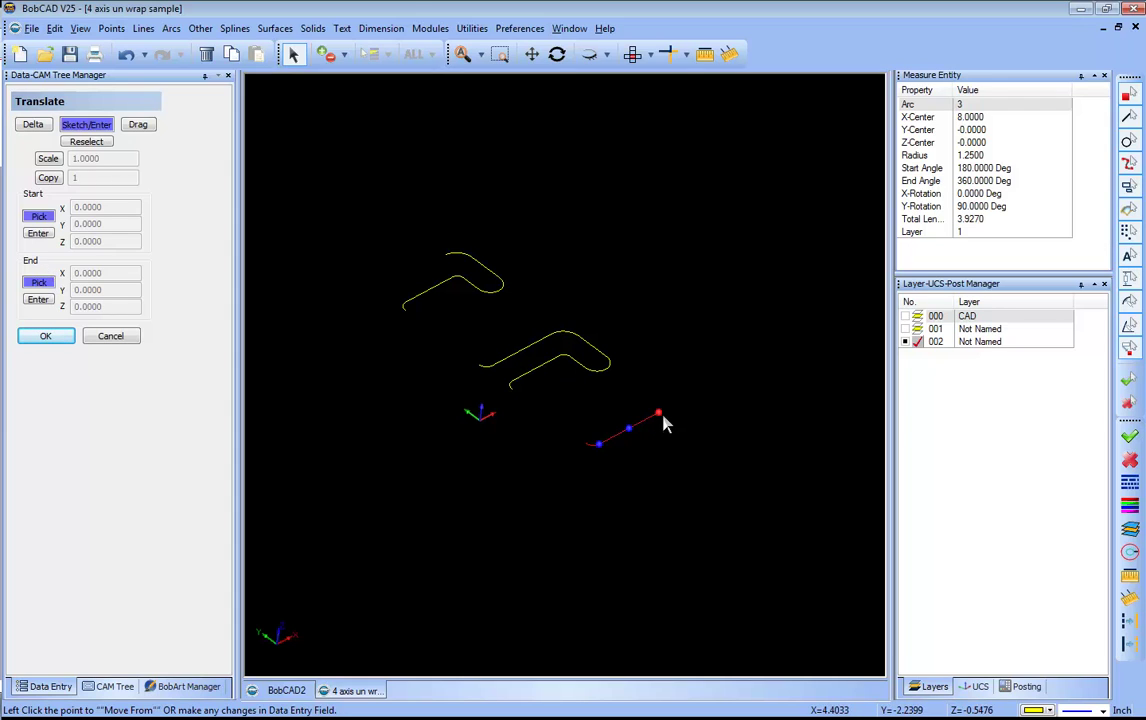
pyautogui.click(660, 415)
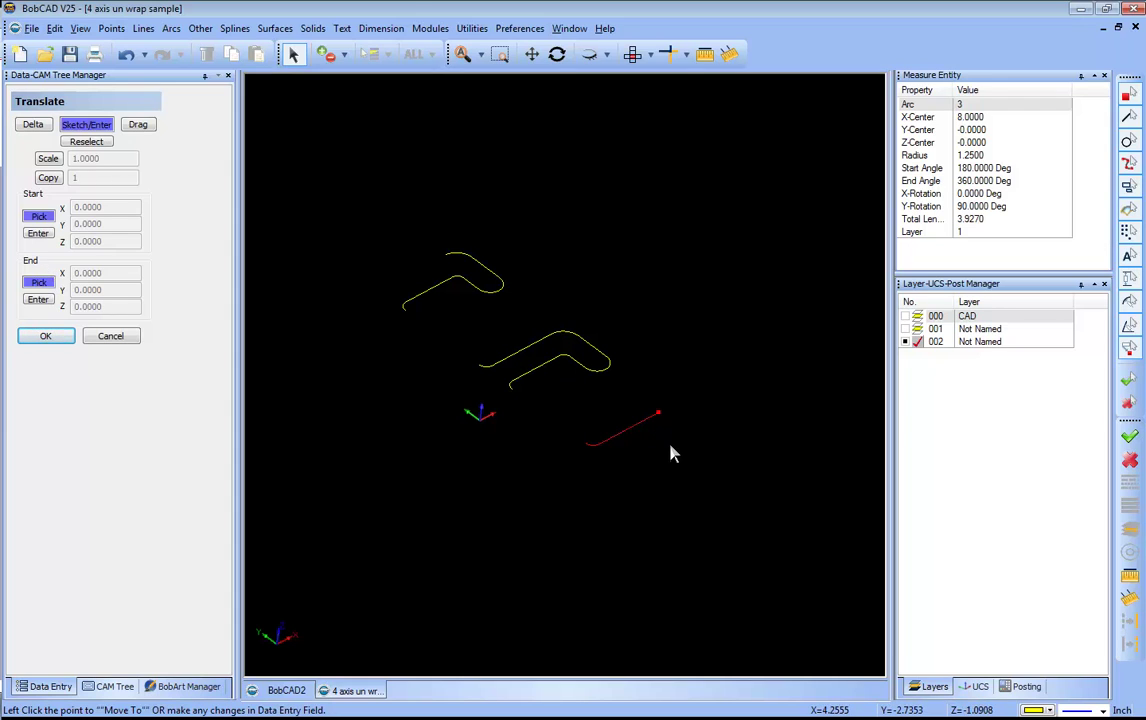
pyautogui.click(445, 256)
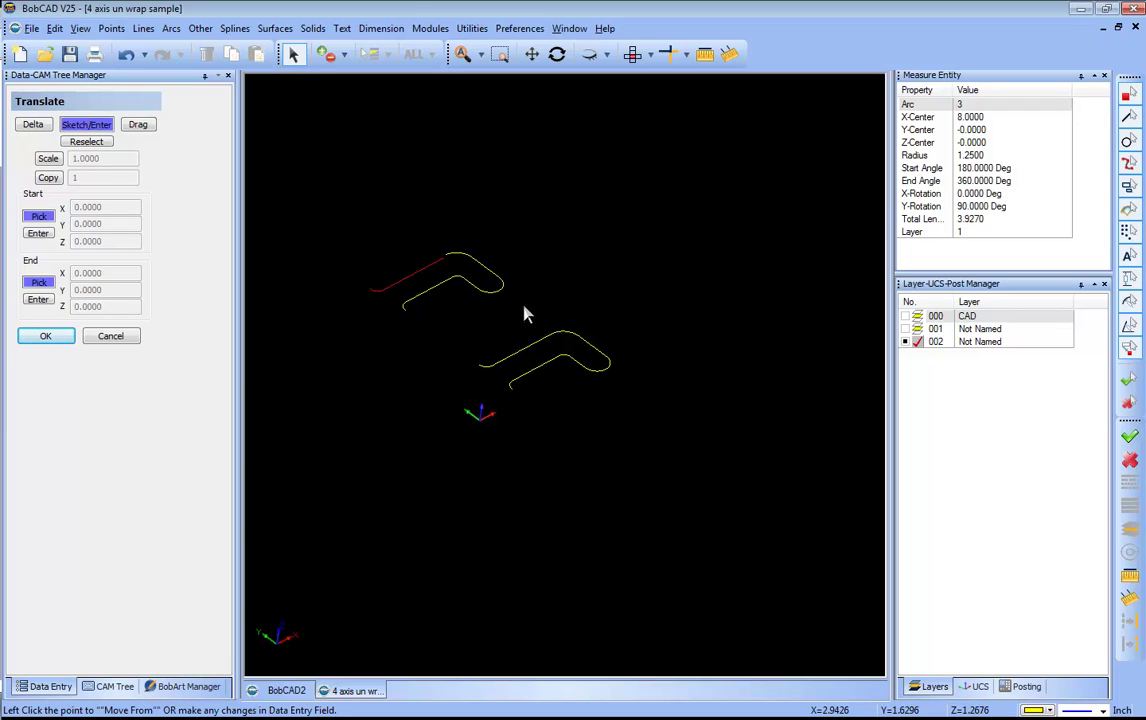
pyautogui.click(448, 261)
pyautogui.scroll(3, 455, 263)
pyautogui.moveTo(460, 258); pyautogui.dragTo(555, 522, button='middle')
pyautogui.scroll(2, 437, 460)
pyautogui.moveTo(437, 460); pyautogui.dragTo(621, 326, button='middle')
pyautogui.scroll(2, 583, 366)
pyautogui.moveTo(583, 366); pyautogui.dragTo(541, 302, button='middle')
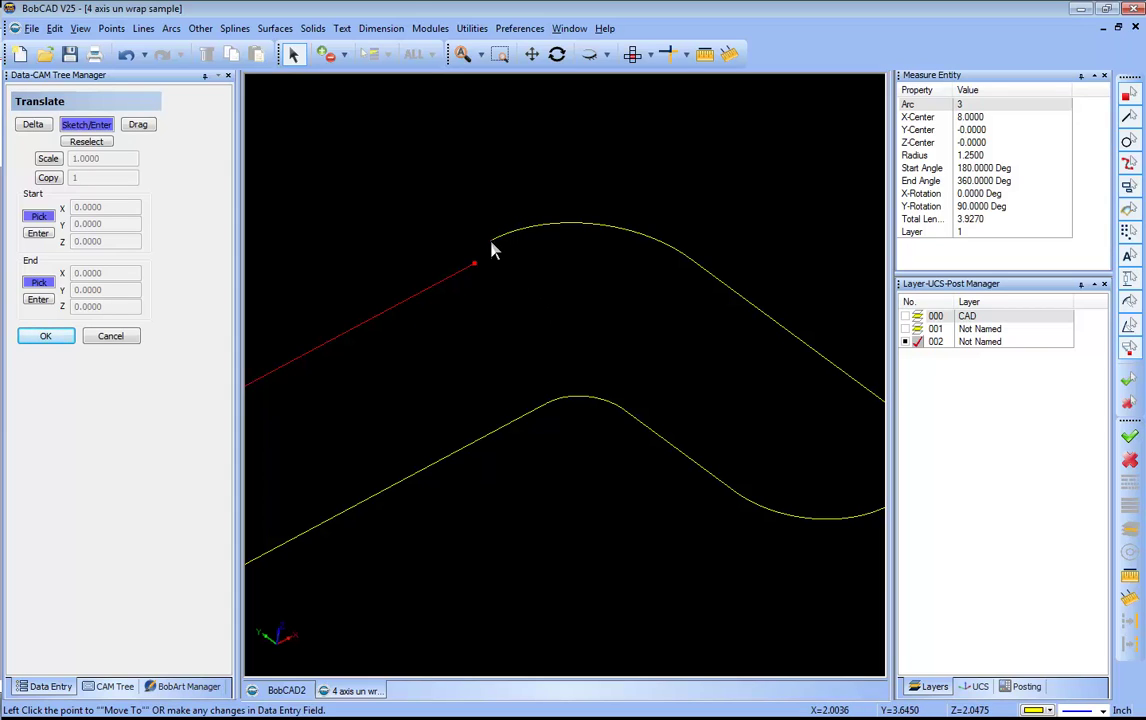
pyautogui.click(491, 241)
pyautogui.click(490, 243)
pyautogui.scroll(-3, 512, 296)
pyautogui.rightClick(533, 233)
pyautogui.click(566, 249)
# Undo the line move and zoom in to inspect a segment of the upper curve
pyautogui.click(126, 54)
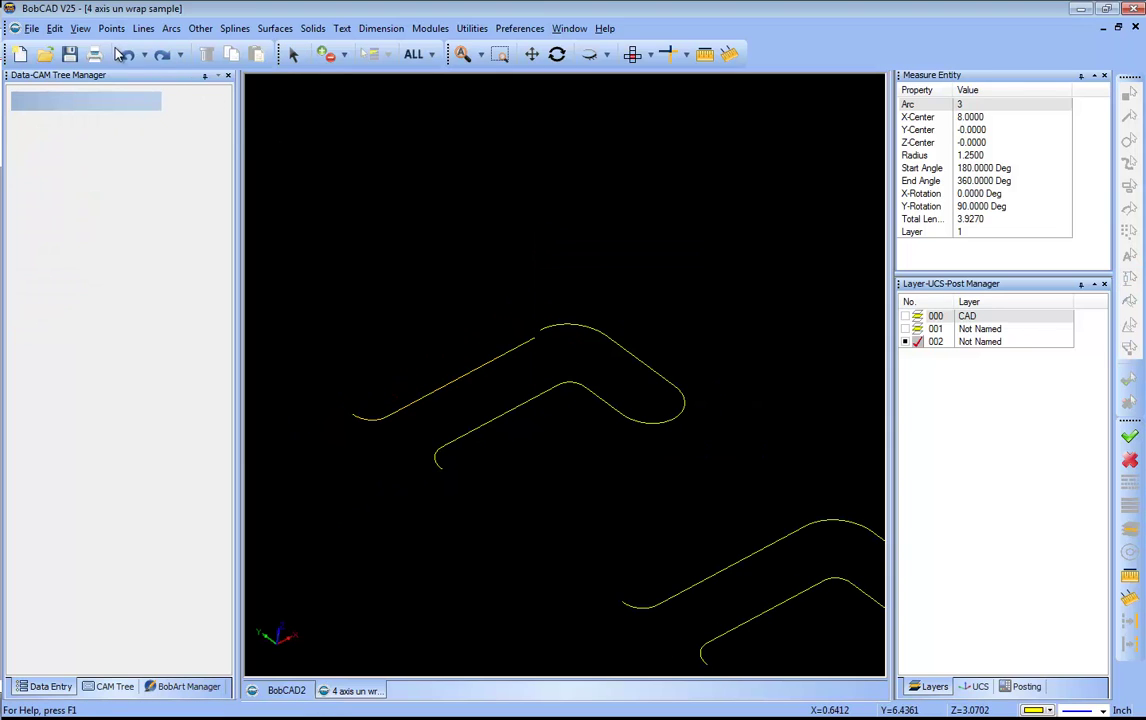
pyautogui.scroll(-3, 600, 320)
pyautogui.moveTo(655, 468); pyautogui.dragTo(604, 379, button='middle')
pyautogui.scroll(2, 610, 392)
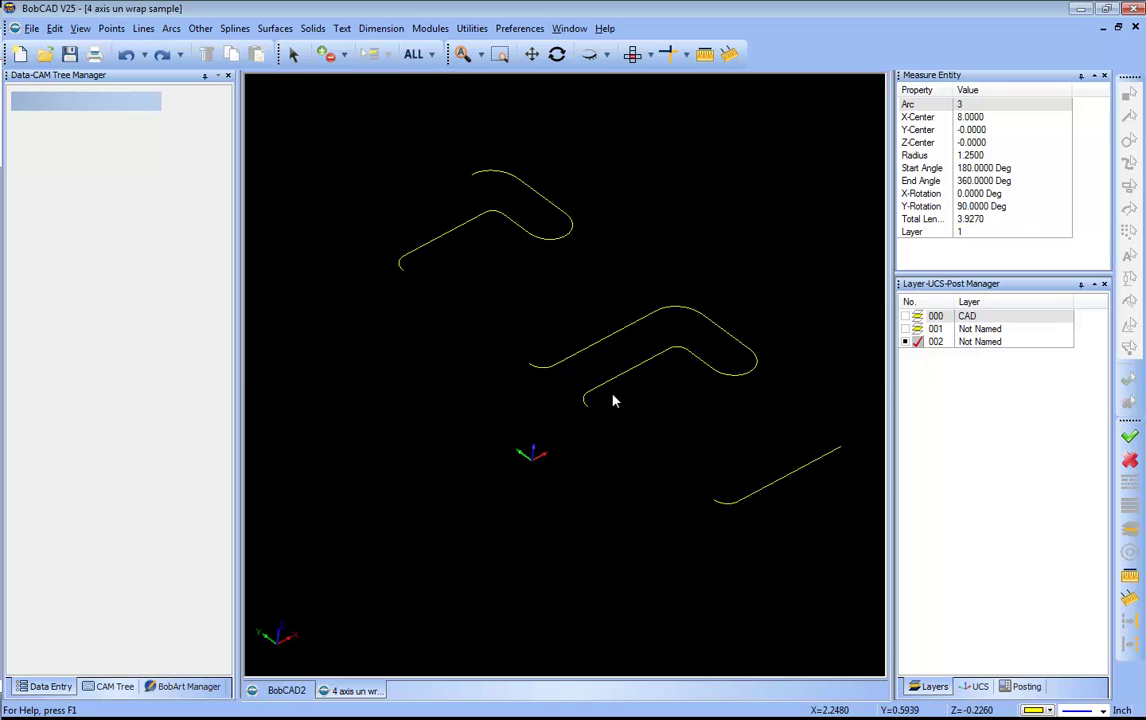
pyautogui.click(293, 54)
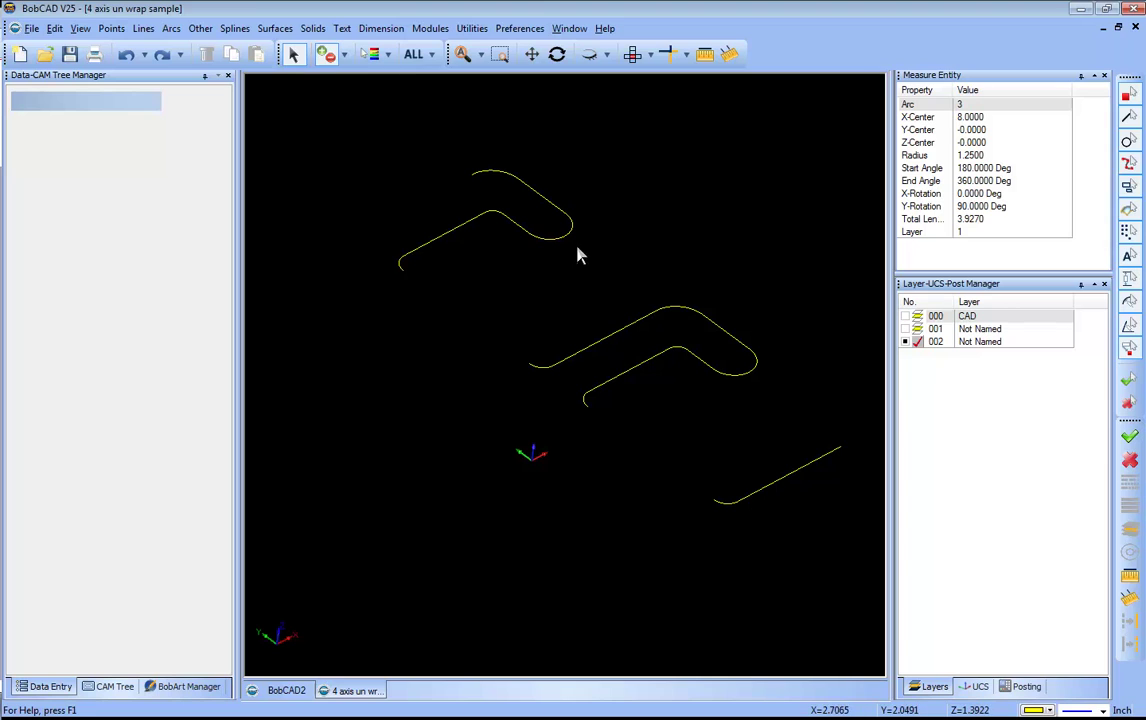
pyautogui.scroll(2, 578, 253)
pyautogui.scroll(2, 565, 290)
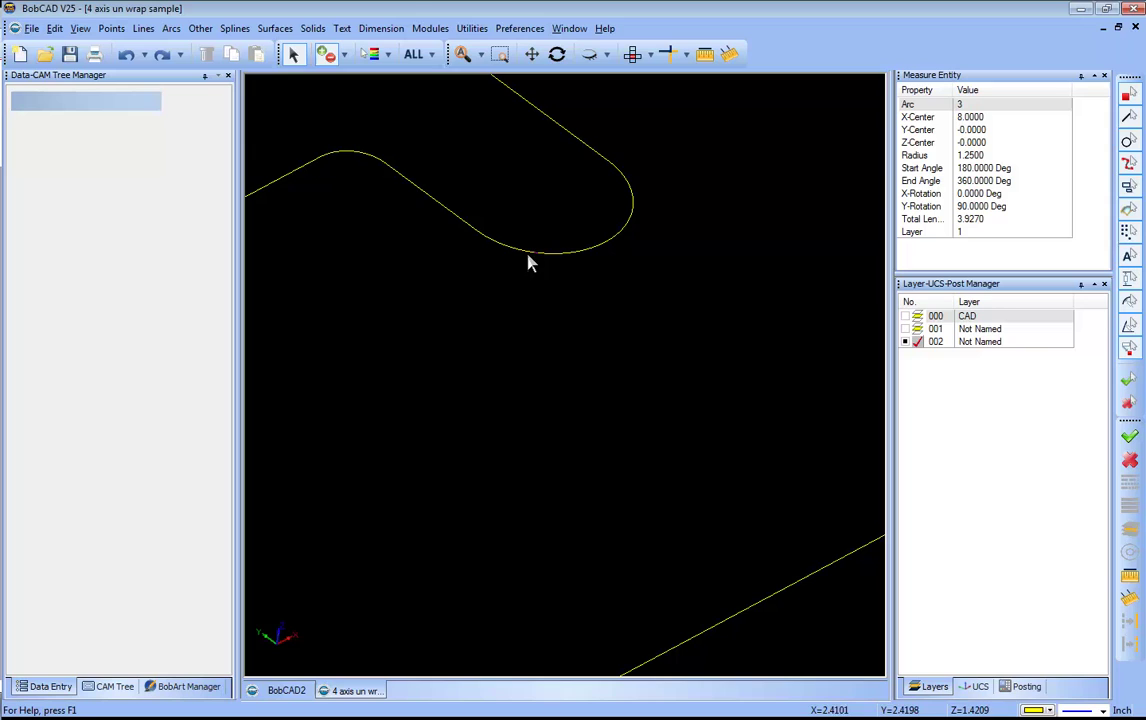
pyautogui.click(428, 205)
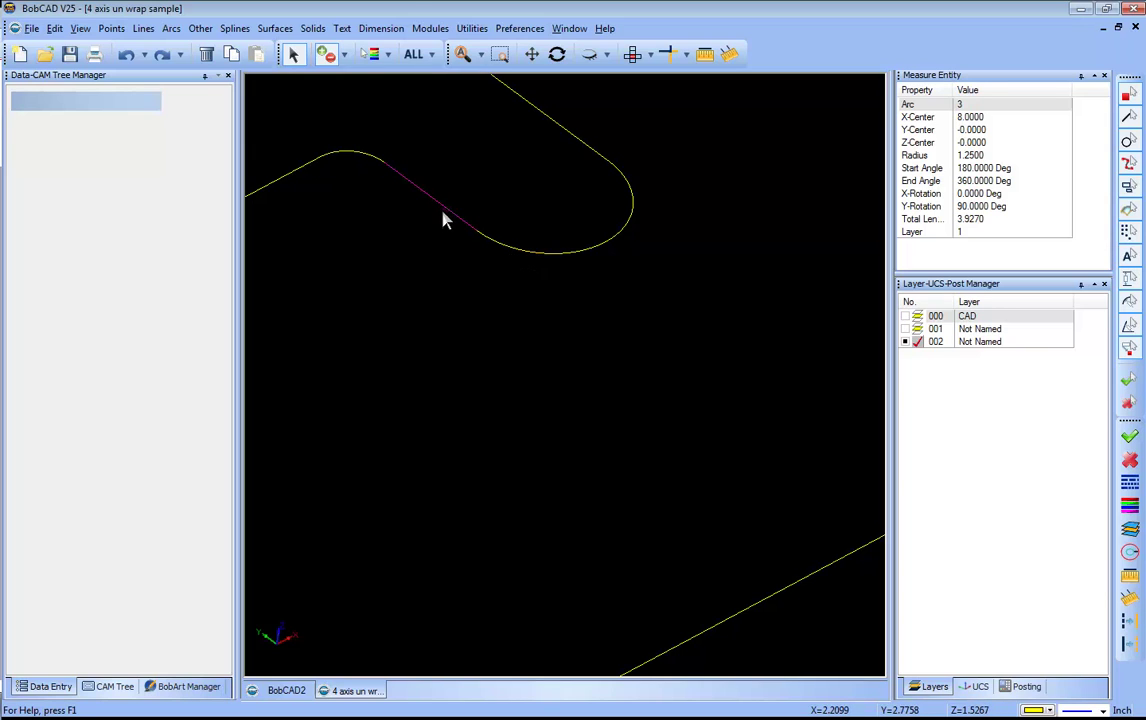
pyautogui.rightClick(487, 170)
pyautogui.click(532, 200)
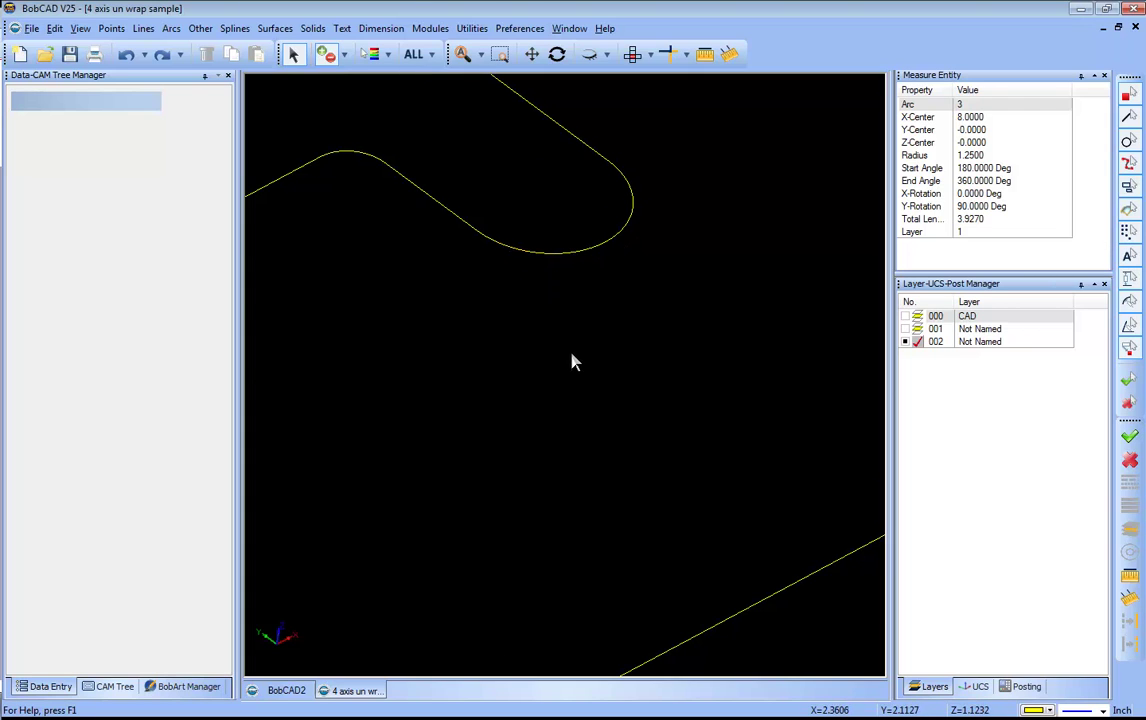
# Measure the tiny line between the curves, finding it only 0.0089 long
pyautogui.scroll(-4, 590, 350)
pyautogui.rightClick(634, 305)
pyautogui.click(662, 318)
pyautogui.scroll(-2, 670, 327)
pyautogui.moveTo(660, 455); pyautogui.dragTo(637, 384, button='middle')
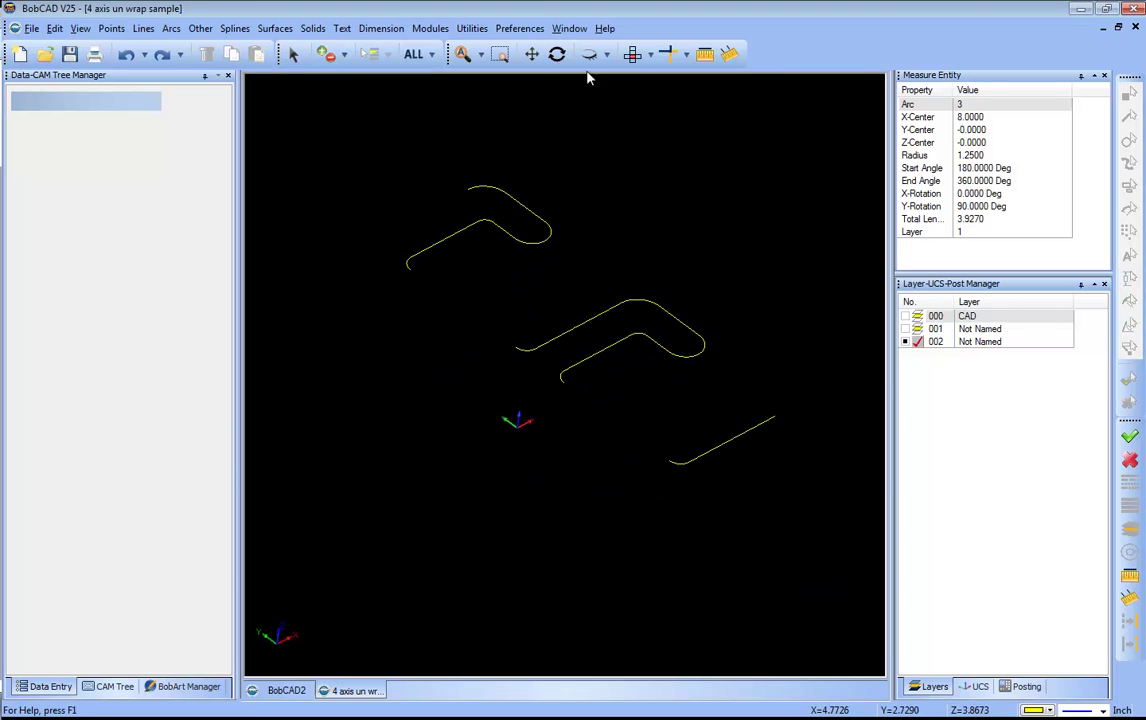
pyautogui.click(705, 54)
pyautogui.click(548, 248)
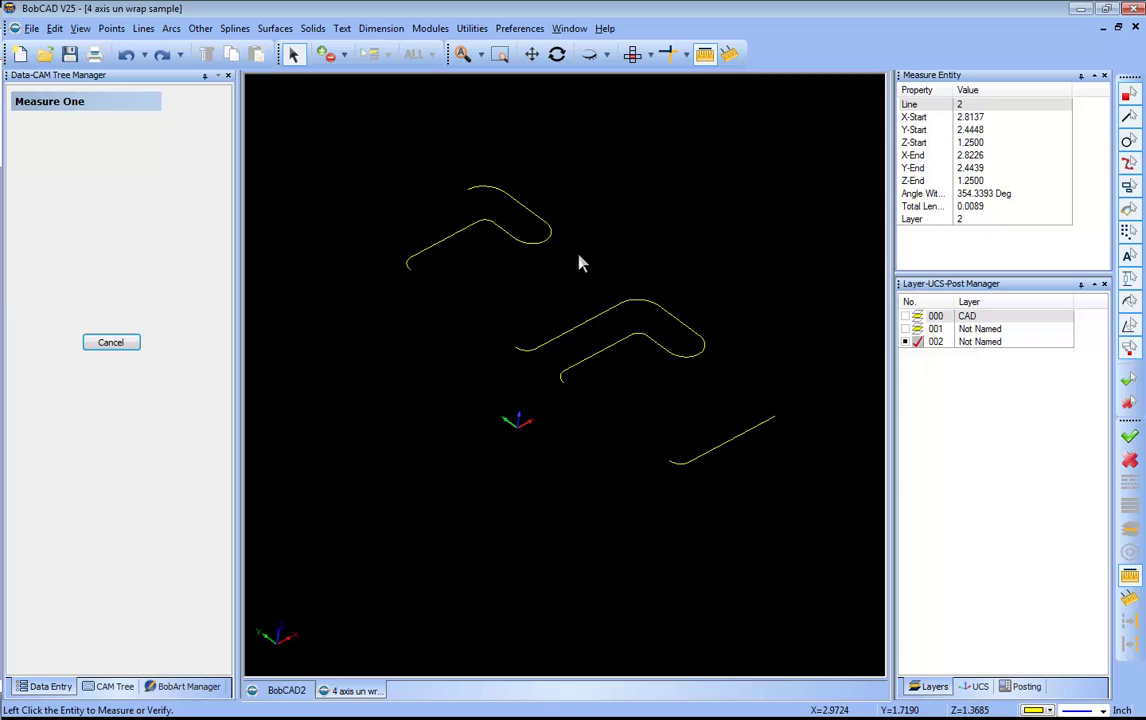
pyautogui.rightClick(630, 167)
pyautogui.click(650, 192)
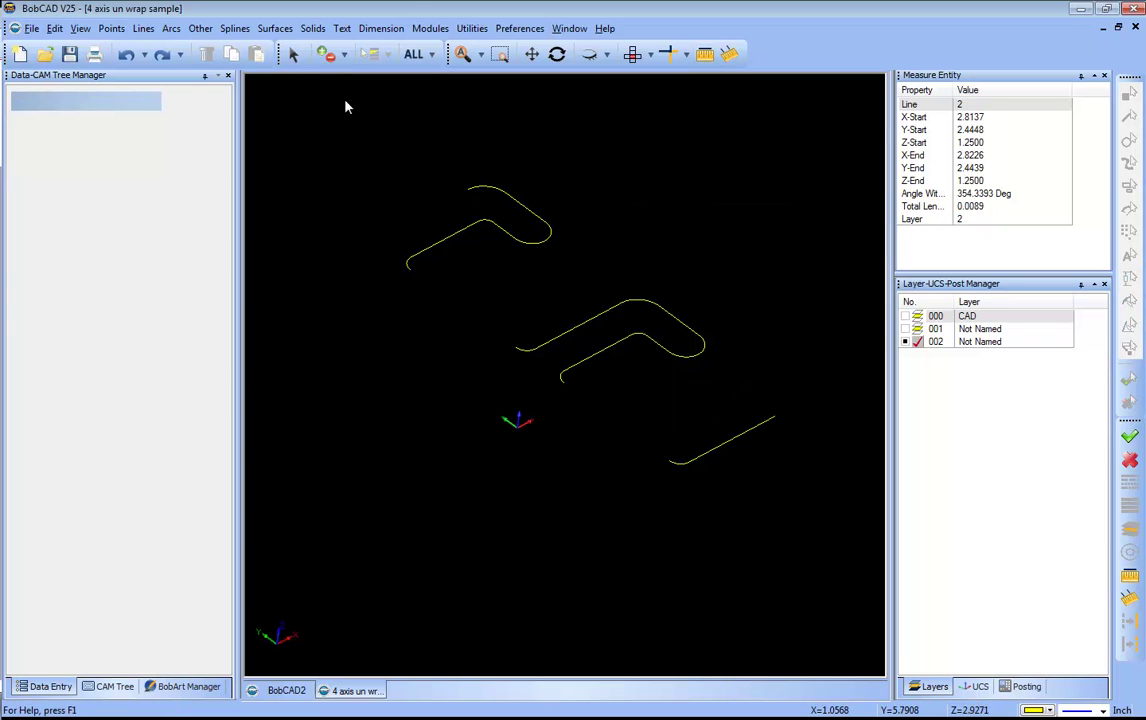
pyautogui.click(293, 54)
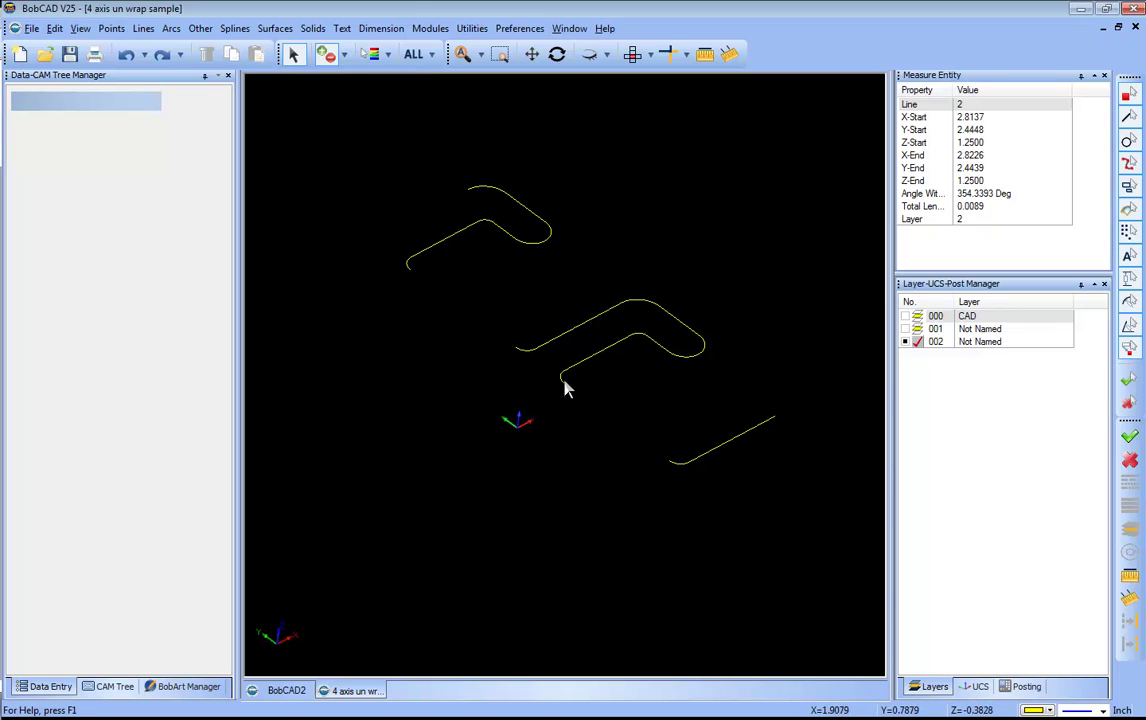
pyautogui.rightClick(595, 210)
# Fit arcs to all window-selected J-slot profile curves at 0.0004 tolerance
pyautogui.click(612, 236)
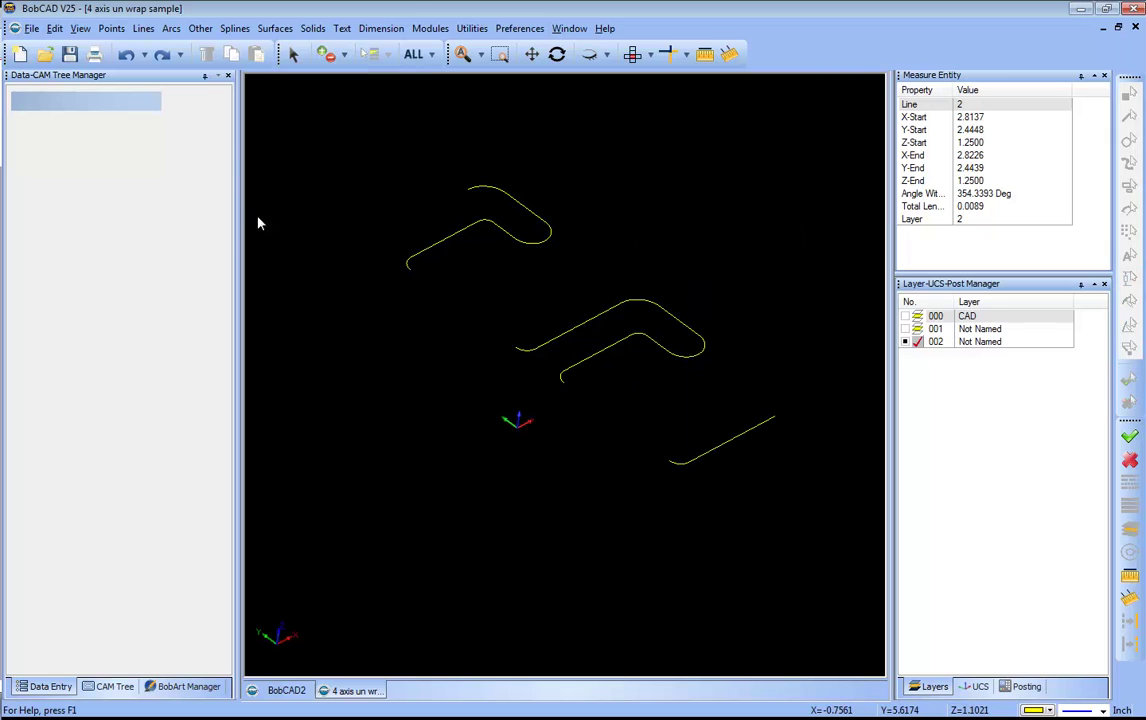
pyautogui.click(171, 28)
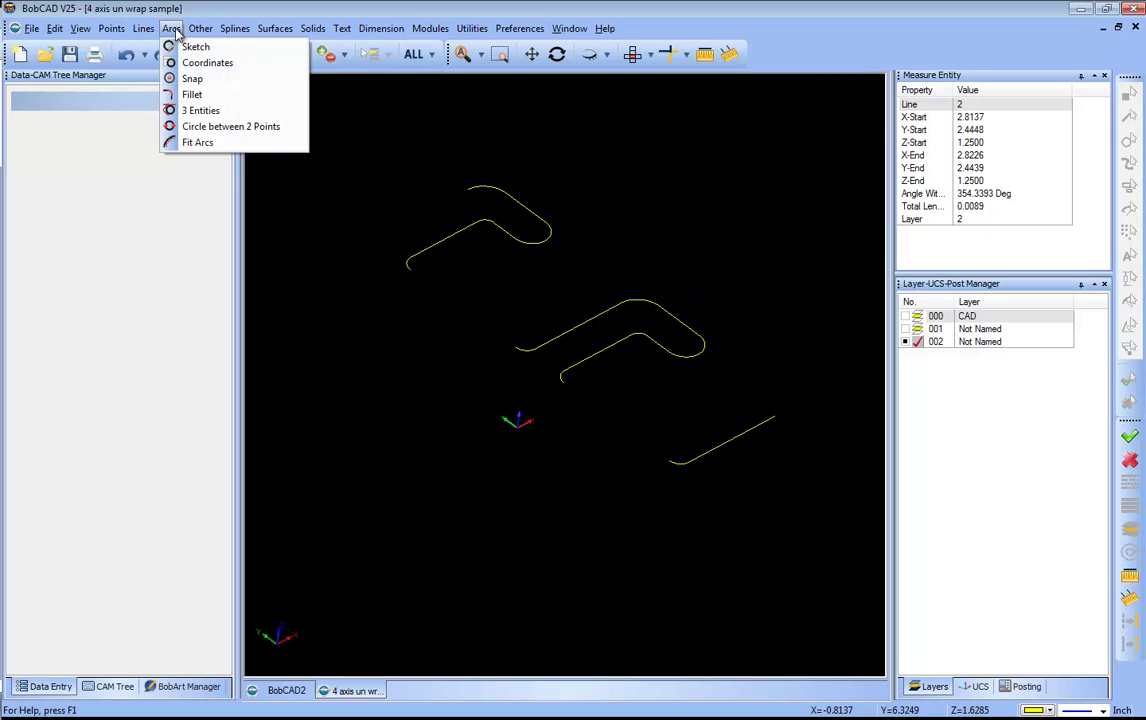
pyautogui.click(240, 143)
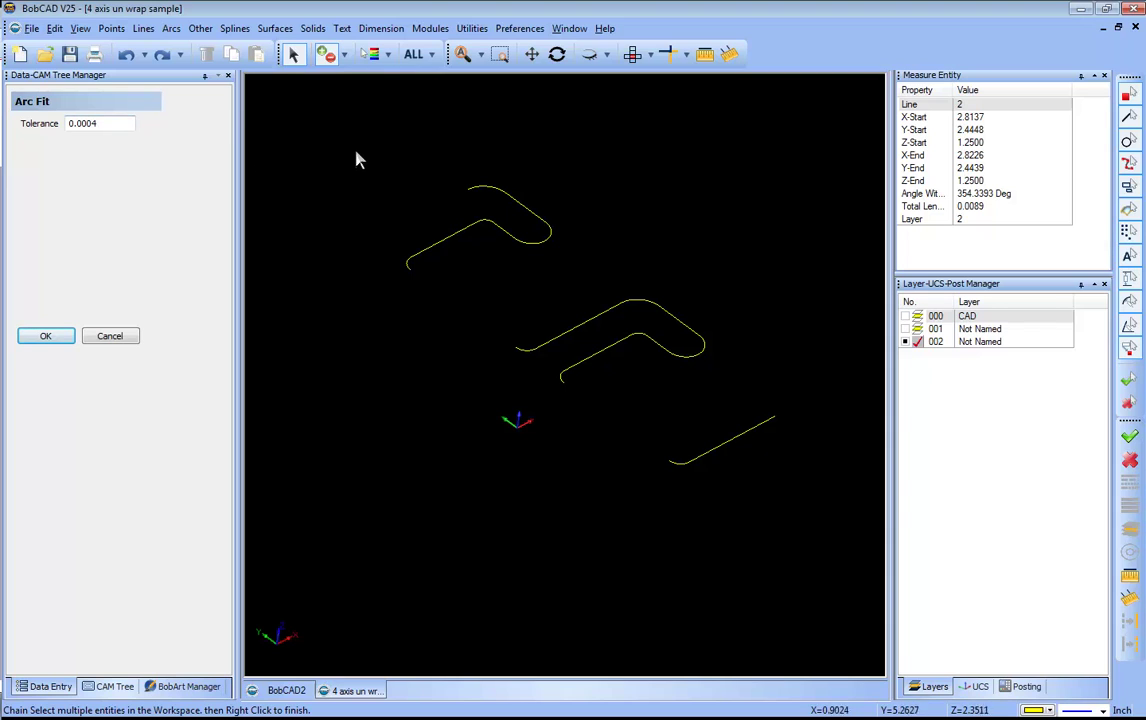
pyautogui.moveTo(340, 135); pyautogui.dragTo(808, 546)
pyautogui.rightClick(690, 299)
pyautogui.click(712, 308)
pyautogui.rightClick(644, 209)
pyautogui.click(684, 234)
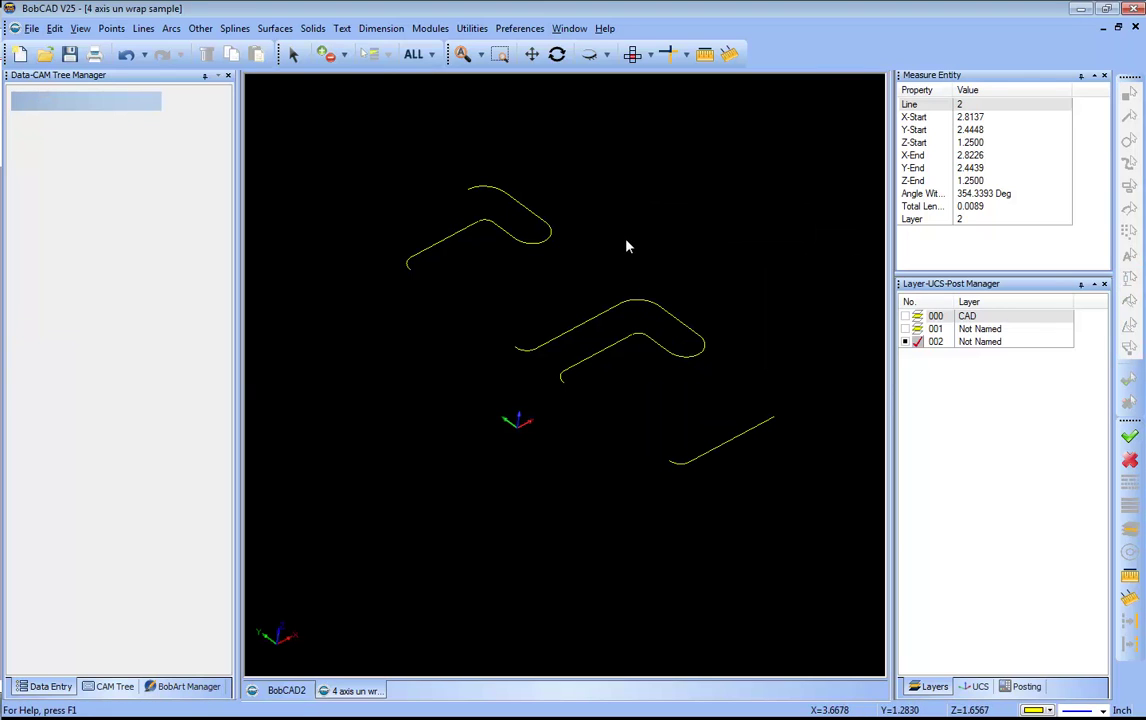
pyautogui.moveTo(627, 246); pyautogui.dragTo(509, 345, button='middle')
pyautogui.scroll(2, 508, 370)
pyautogui.click(293, 54)
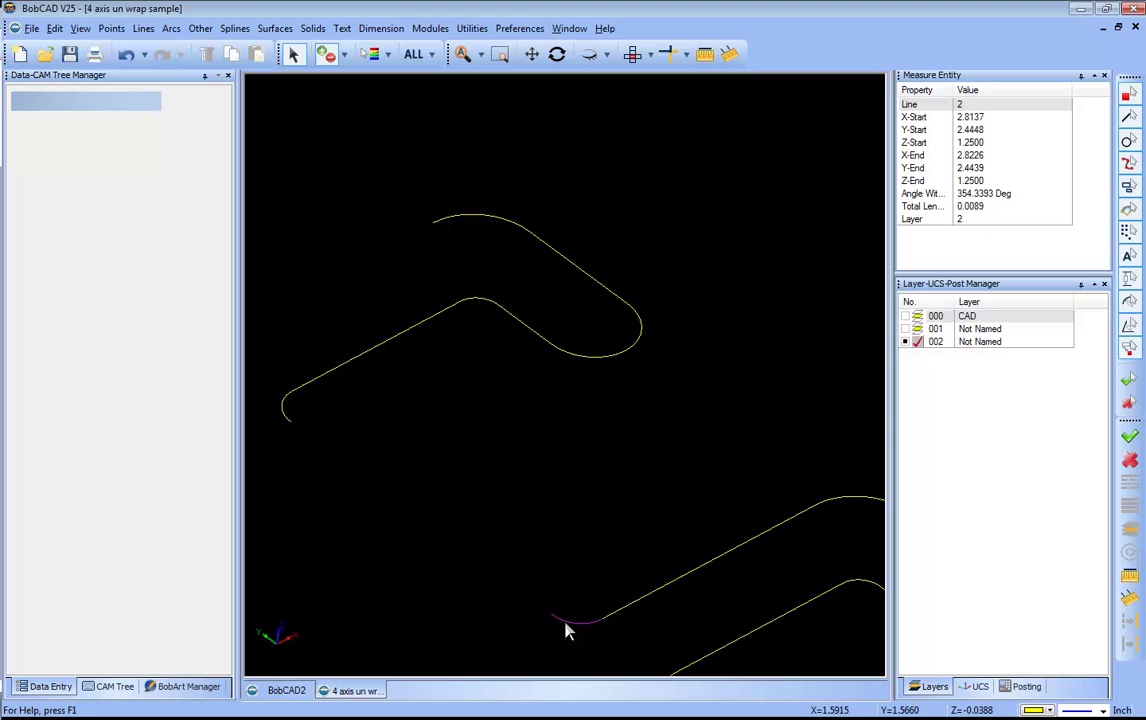
pyautogui.scroll(-5, 640, 507)
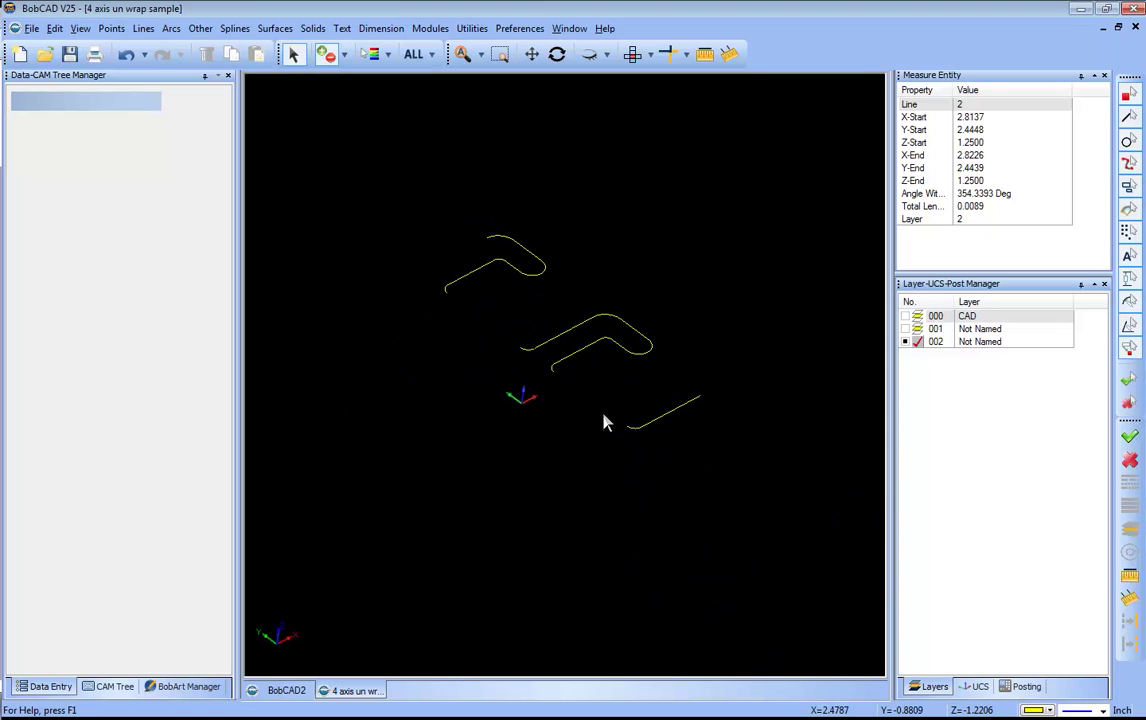
# Translate the loose lower-right line from its end onto the upper J-slot curve's end
pyautogui.rightClick(682, 301)
pyautogui.click(735, 328)
pyautogui.click(471, 28)
pyautogui.click(497, 95)
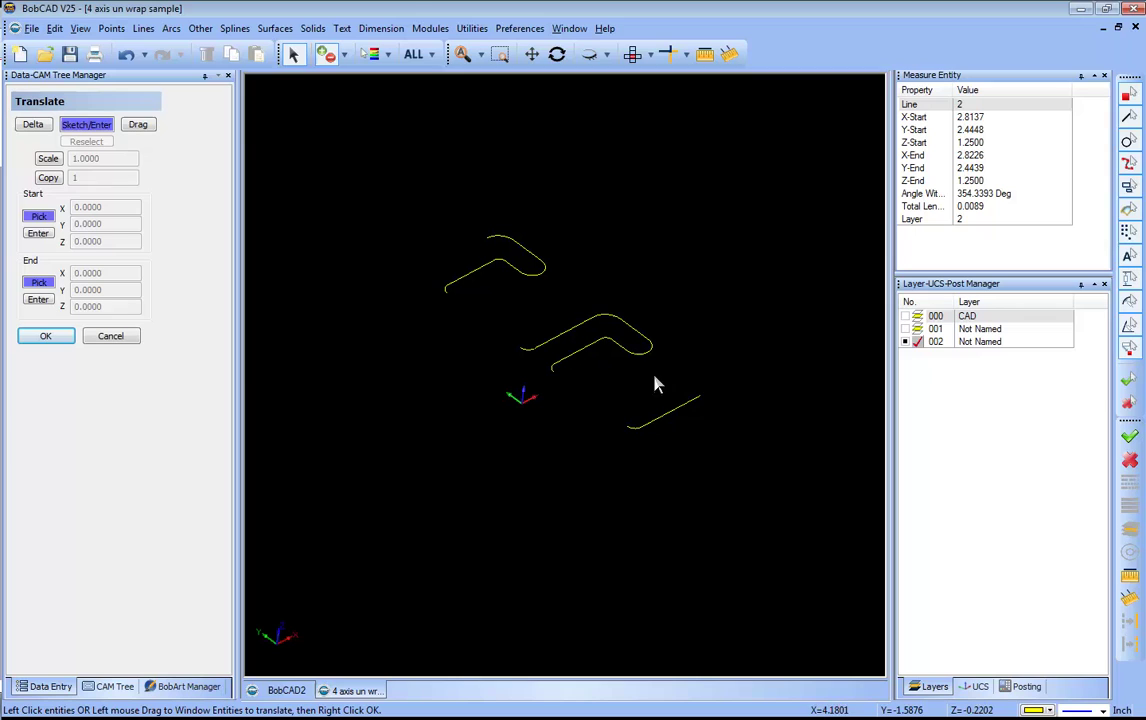
pyautogui.click(697, 401)
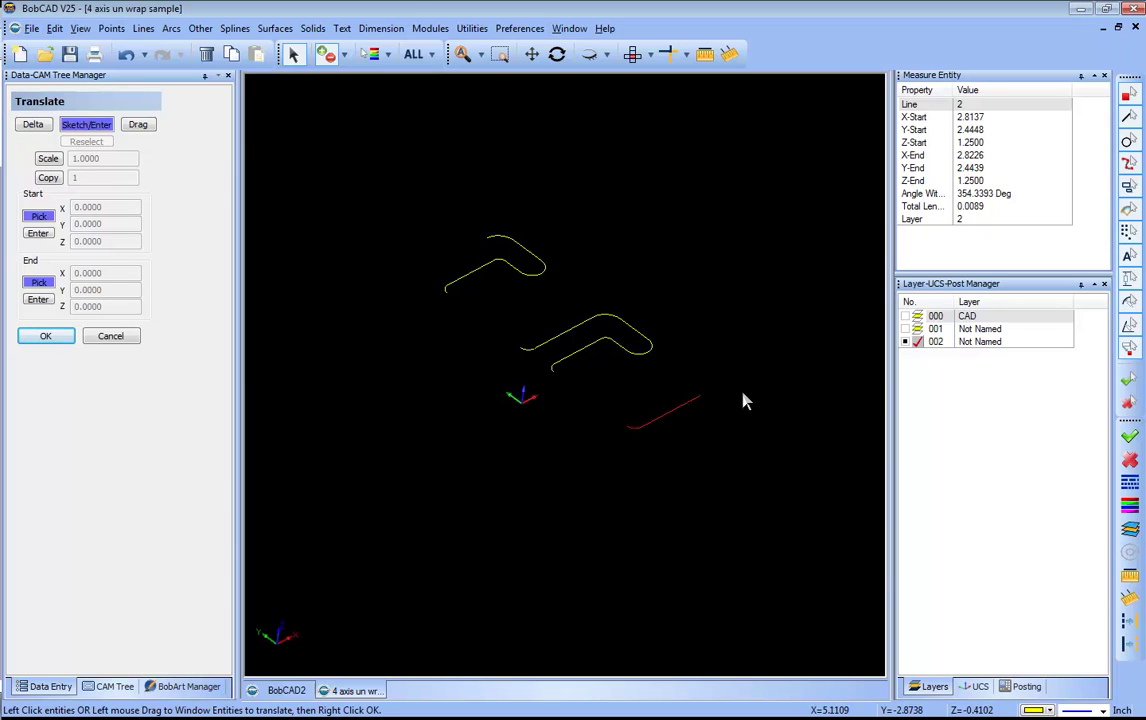
pyautogui.rightClick(730, 324)
pyautogui.click(760, 333)
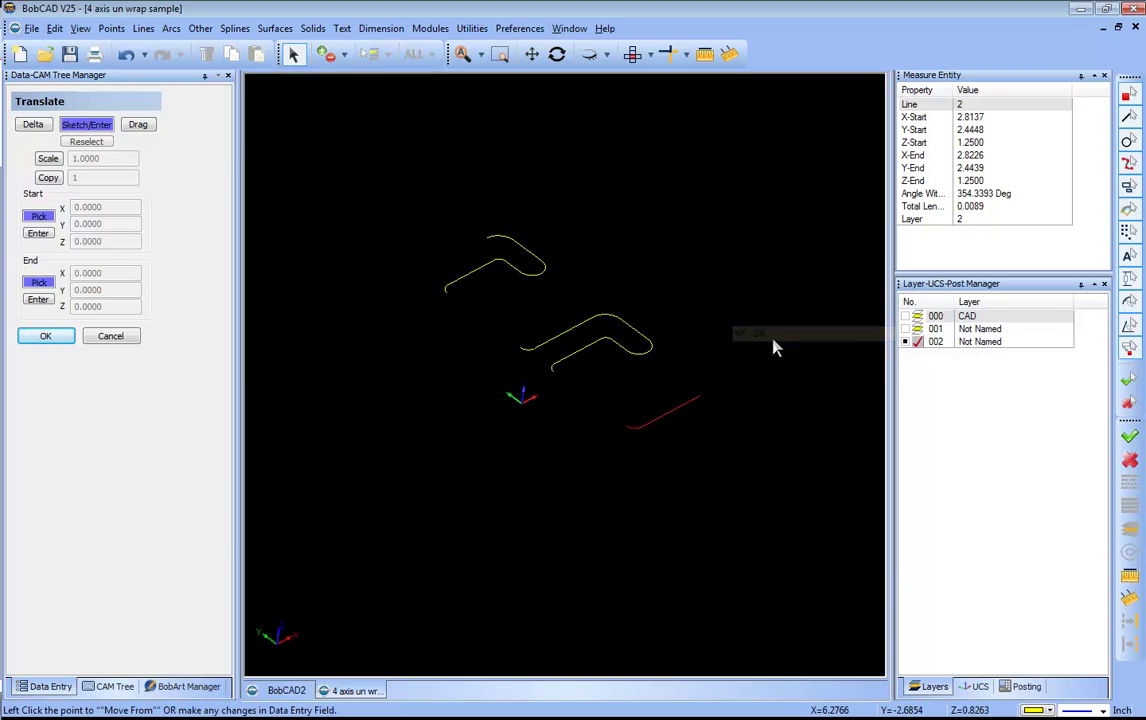
pyautogui.click(701, 398)
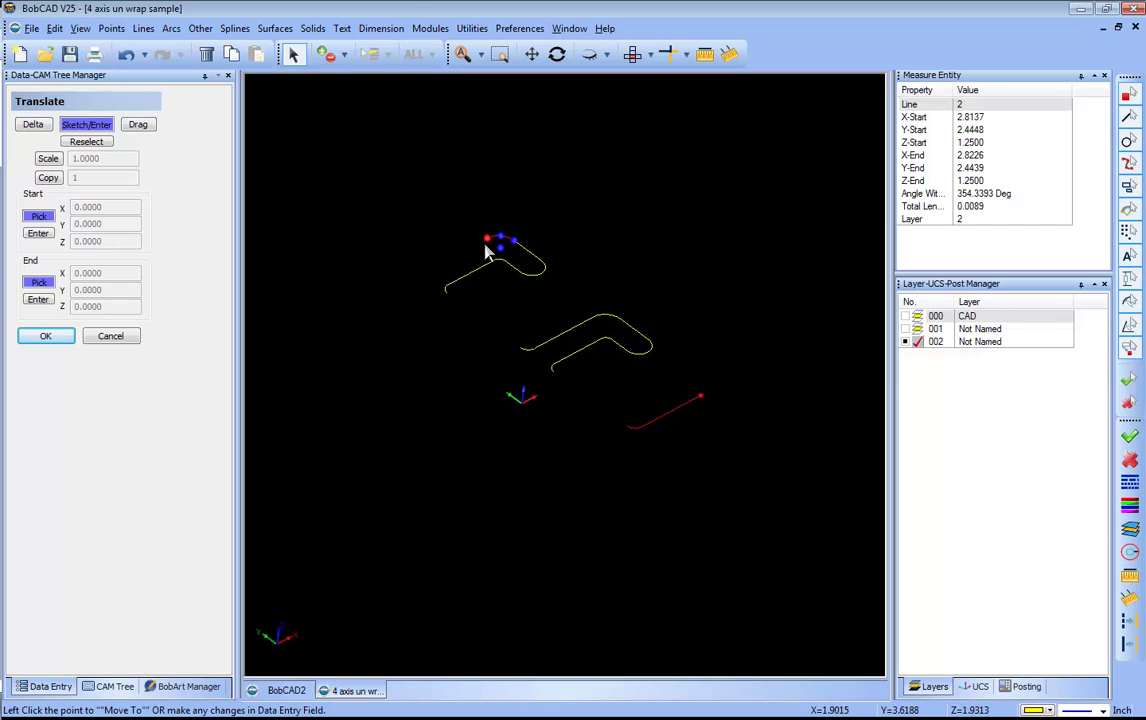
pyautogui.click(486, 250)
pyautogui.rightClick(558, 212)
pyautogui.click(580, 222)
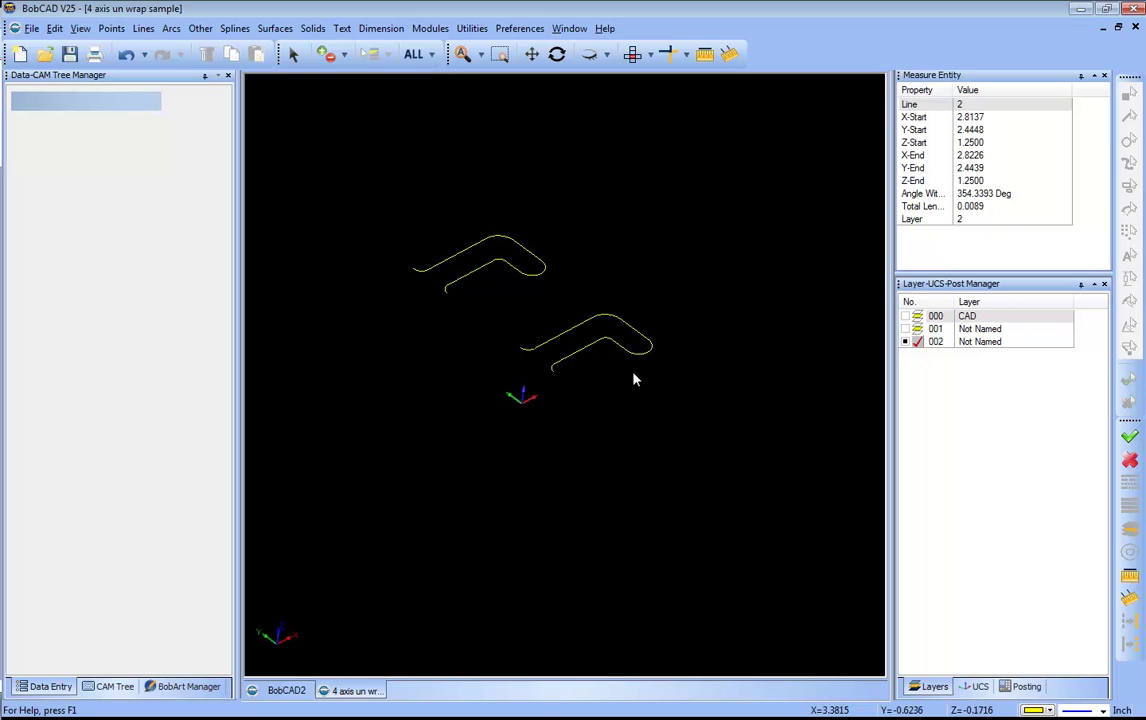
# Select the upper and lower J-slot curves to check them, then clear the selection
pyautogui.moveTo(604, 394)
pyautogui.mouseDown(button='middle')
pyautogui.moveTo(588, 389)
pyautogui.moveTo(606, 407)
pyautogui.mouseUp(button='middle')
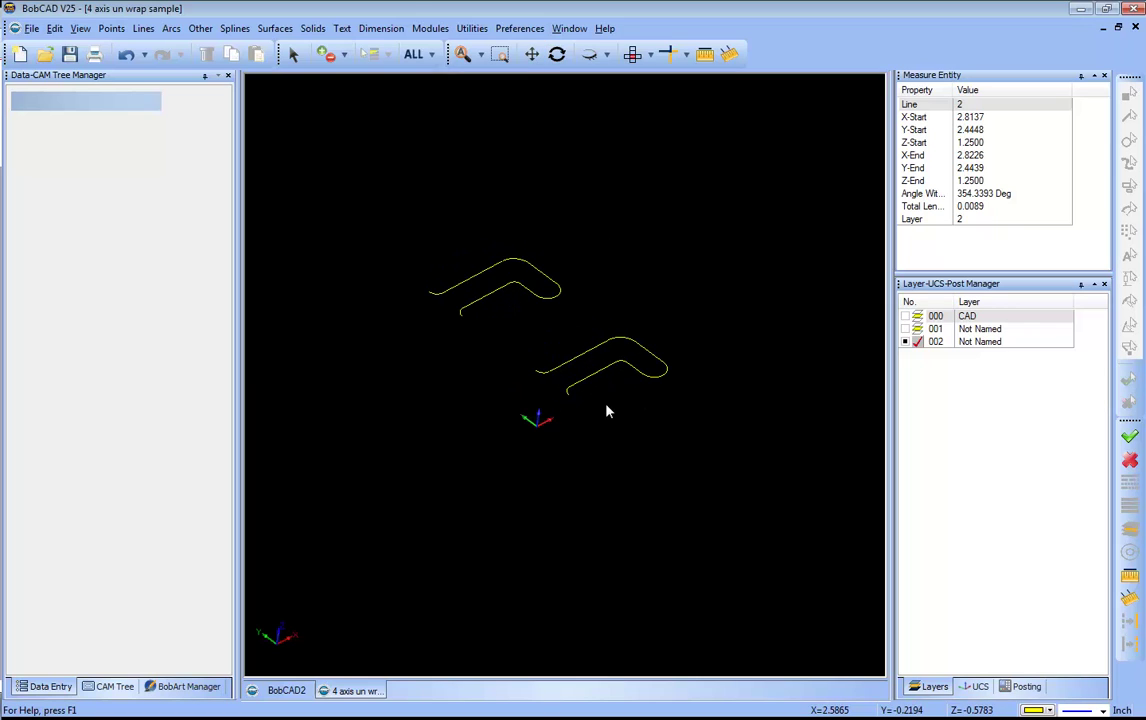
pyautogui.click(293, 55)
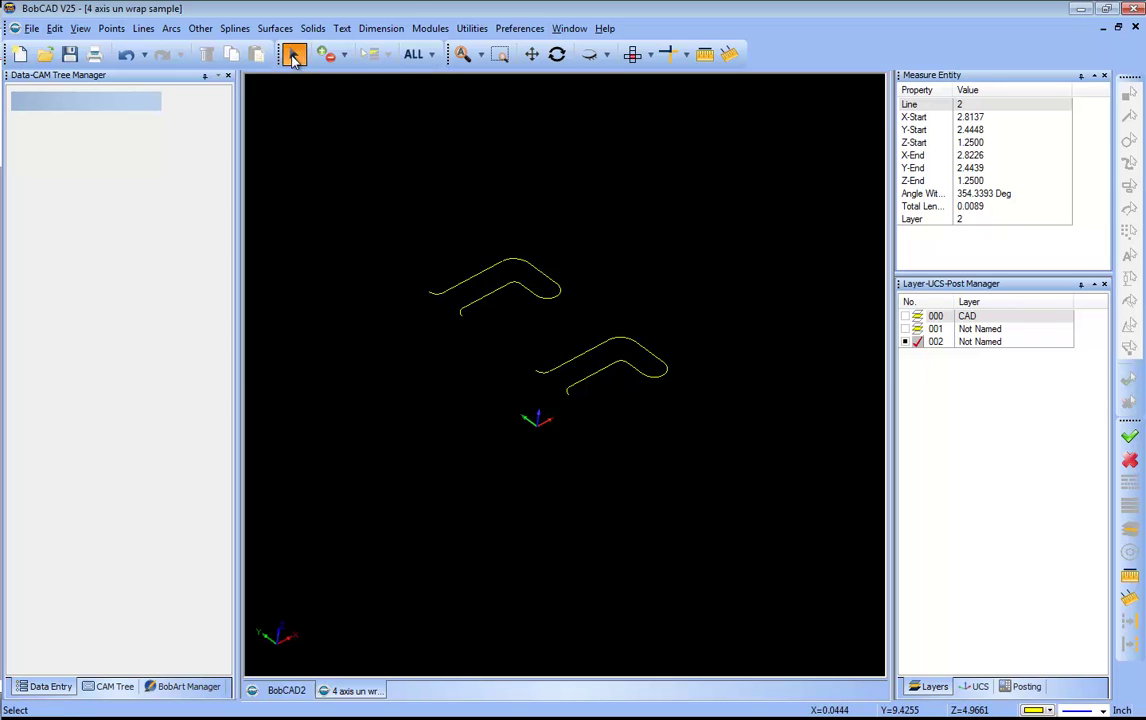
pyautogui.click(427, 294)
pyautogui.click(537, 375)
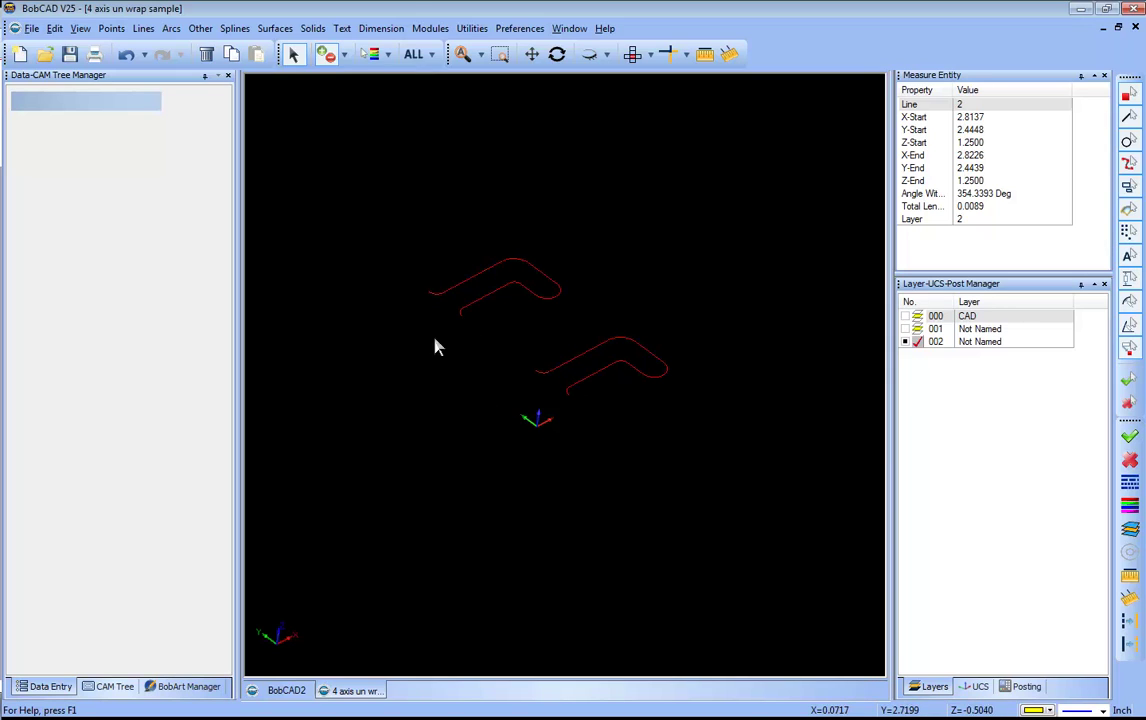
pyautogui.rightClick(683, 216)
pyautogui.click(738, 226)
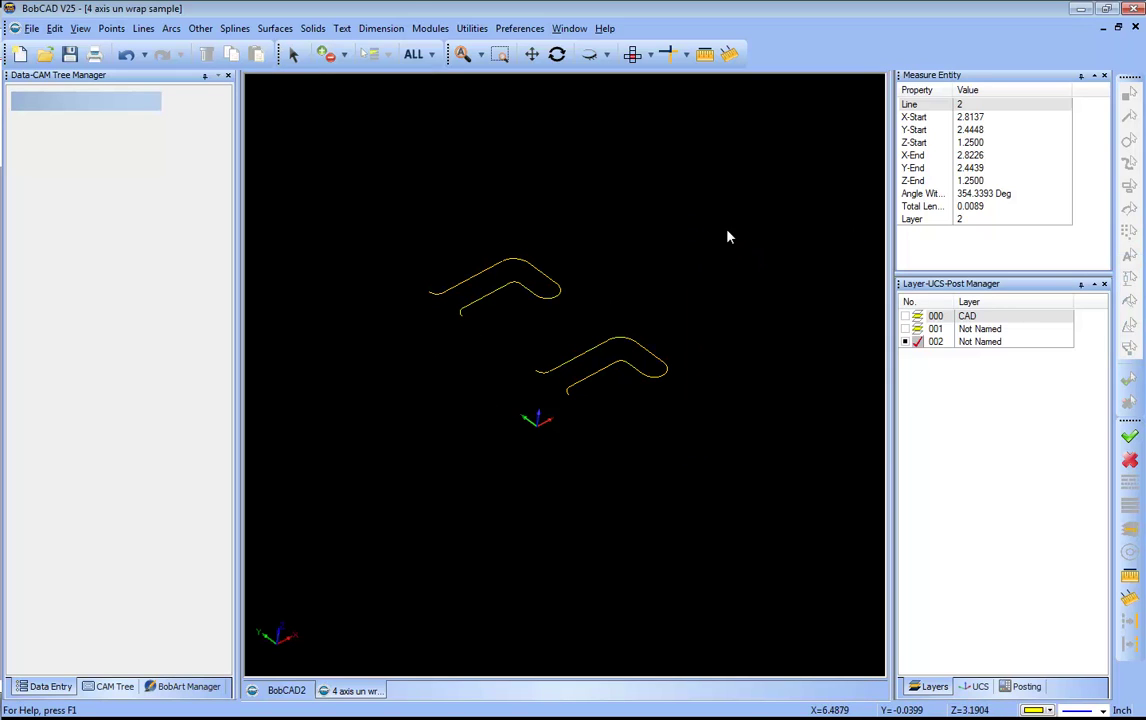
# Show layer 000 CAD as current and hide layer 002 with the wireframe curves
pyautogui.click(108, 688)
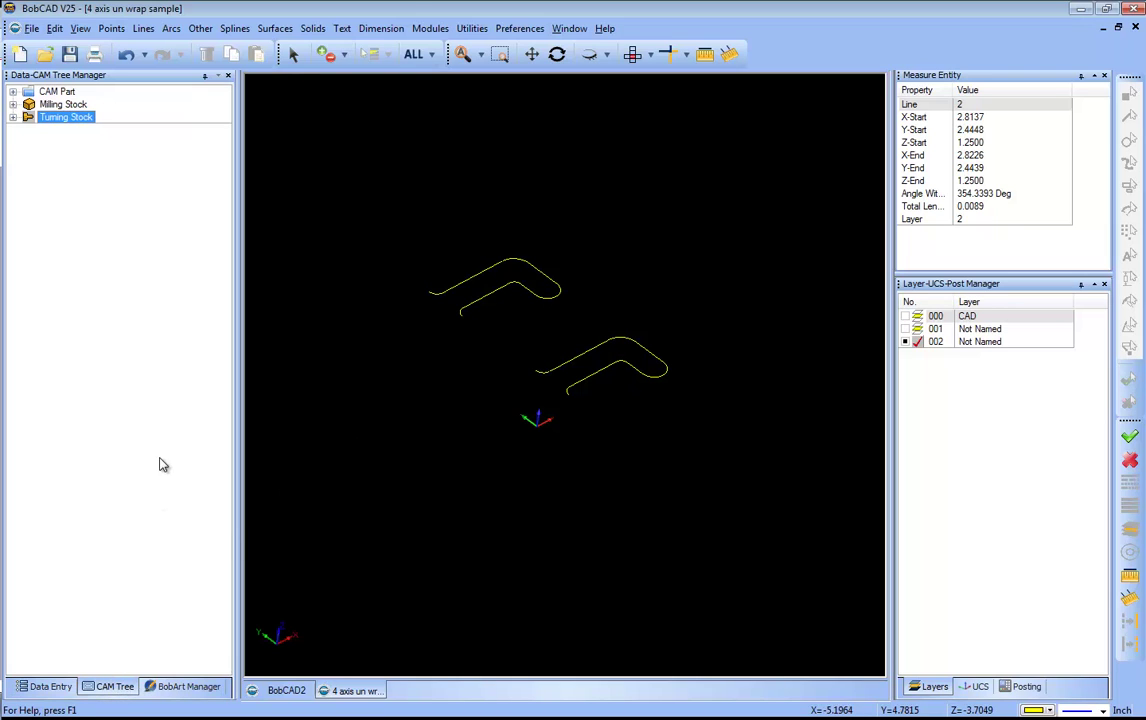
pyautogui.click(907, 316)
pyautogui.click(916, 316)
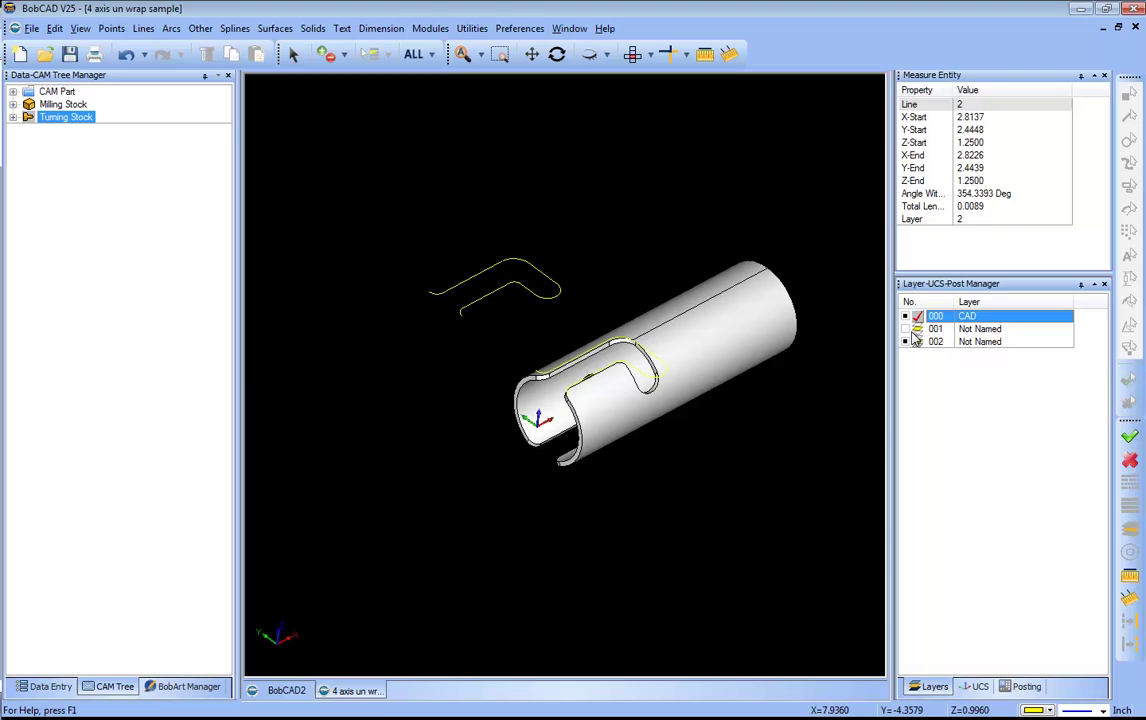
pyautogui.click(907, 342)
pyautogui.rightClick(596, 215)
pyautogui.click(614, 233)
pyautogui.click(557, 54)
pyautogui.moveTo(630, 380); pyautogui.dragTo(281, 253)
# Define cylindrical milling stock extruded along the X axis in the Stock Wizard
pyautogui.click(63, 104)
pyautogui.rightClick(63, 104)
pyautogui.click(111, 113)
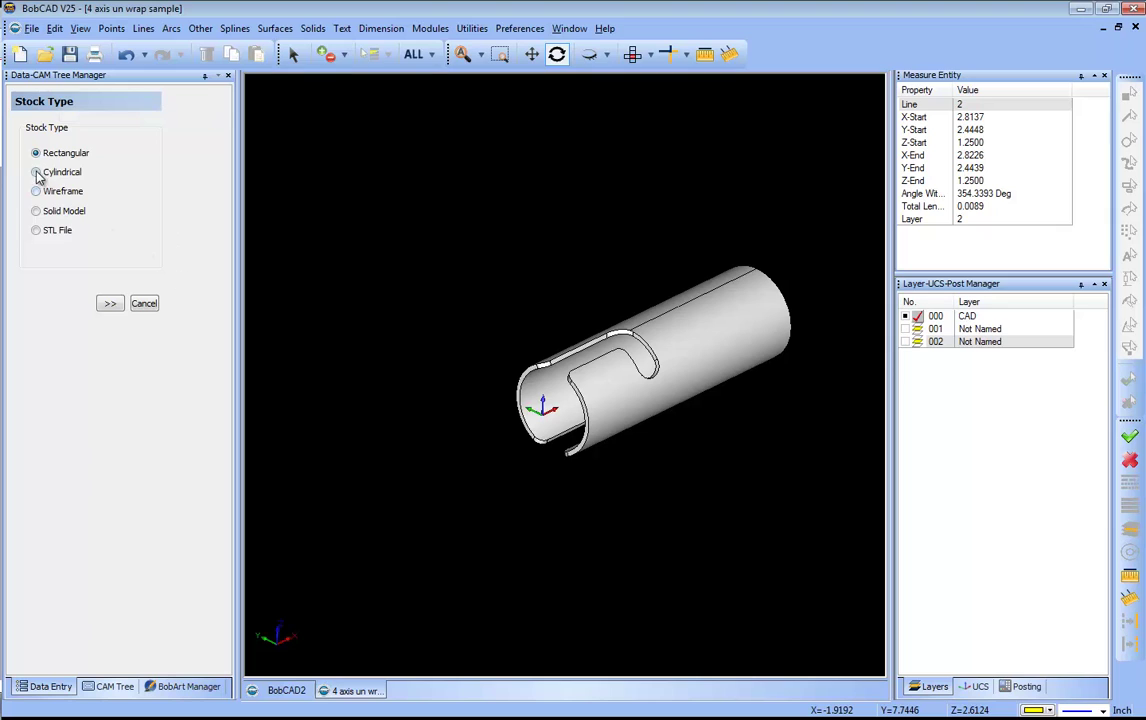
pyautogui.click(110, 303)
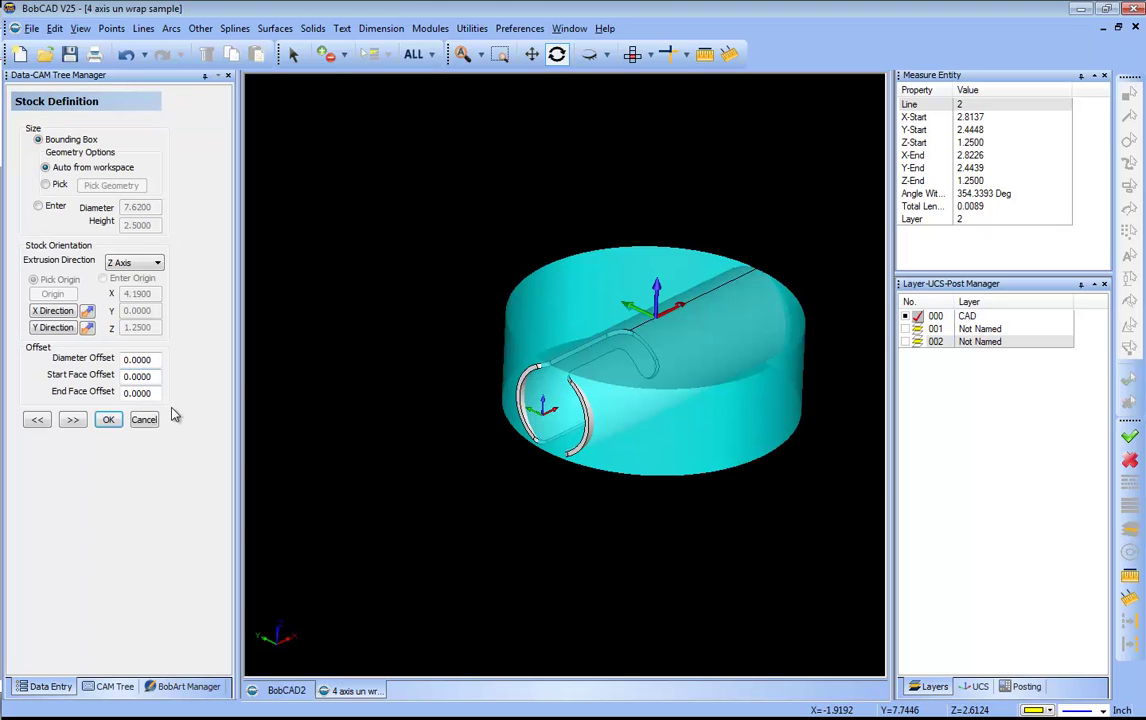
pyautogui.click(152, 264)
pyautogui.click(120, 268)
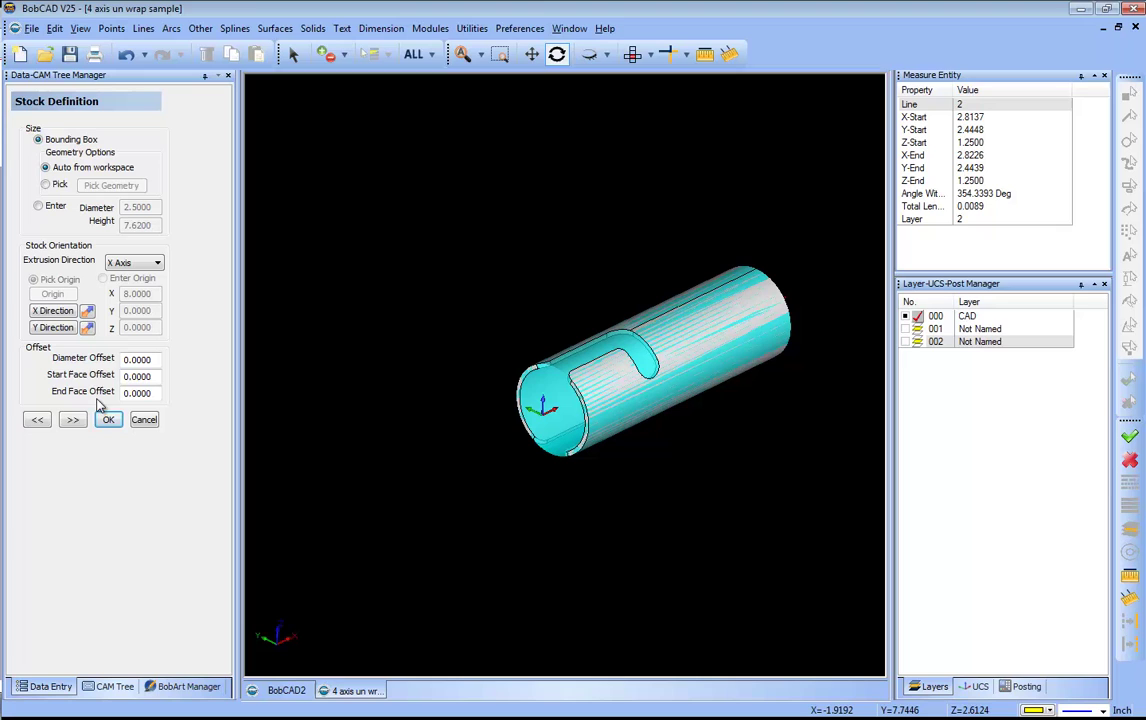
# Place the Machine Setup origin on the tube's end face at X 0.3800 and accept it
pyautogui.click(74, 422)
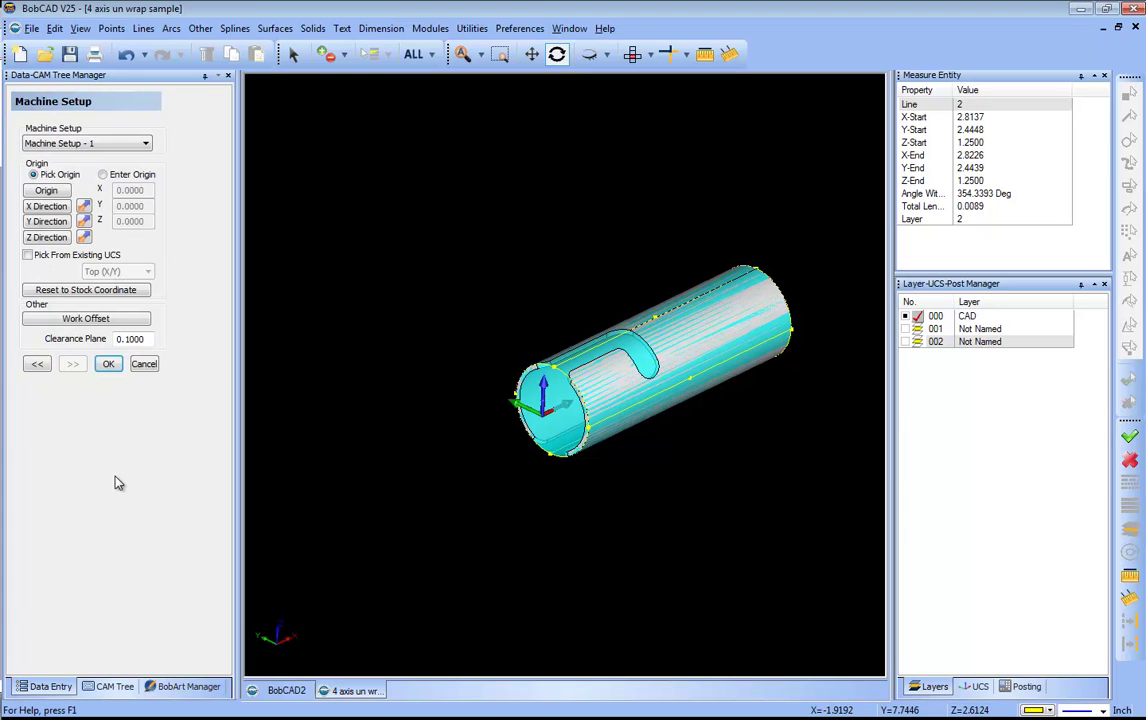
pyautogui.moveTo(698, 461); pyautogui.dragTo(547, 425)
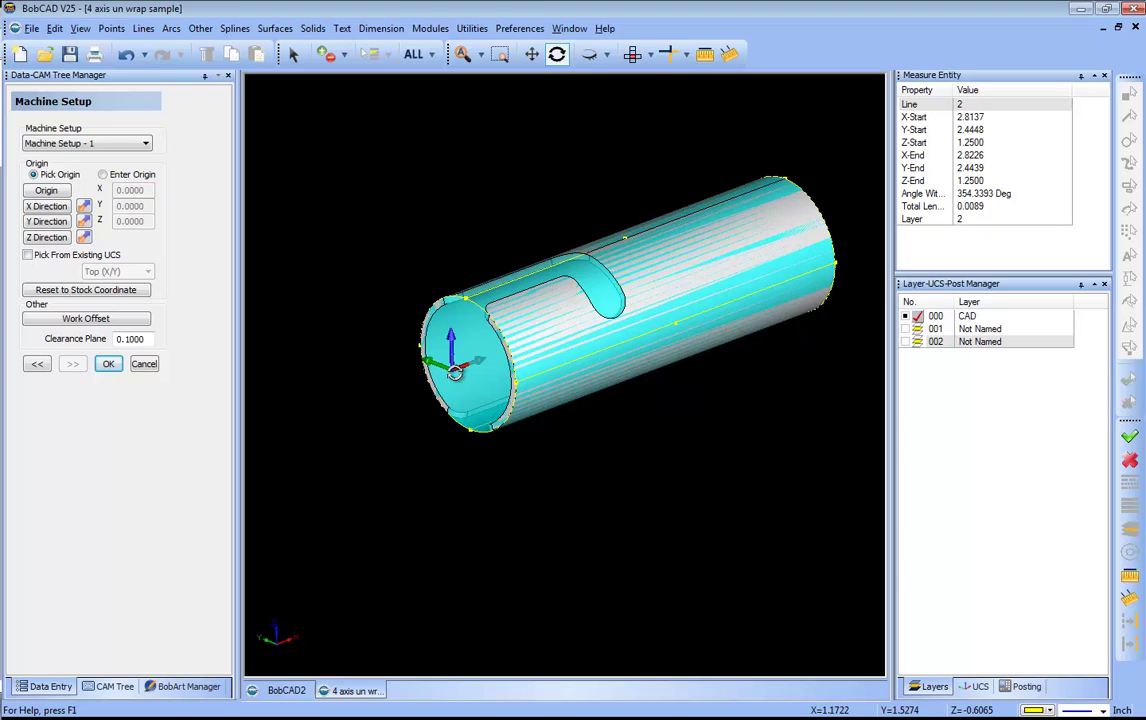
pyautogui.moveTo(455, 372); pyautogui.dragTo(519, 418)
pyautogui.scroll(5, 519, 418)
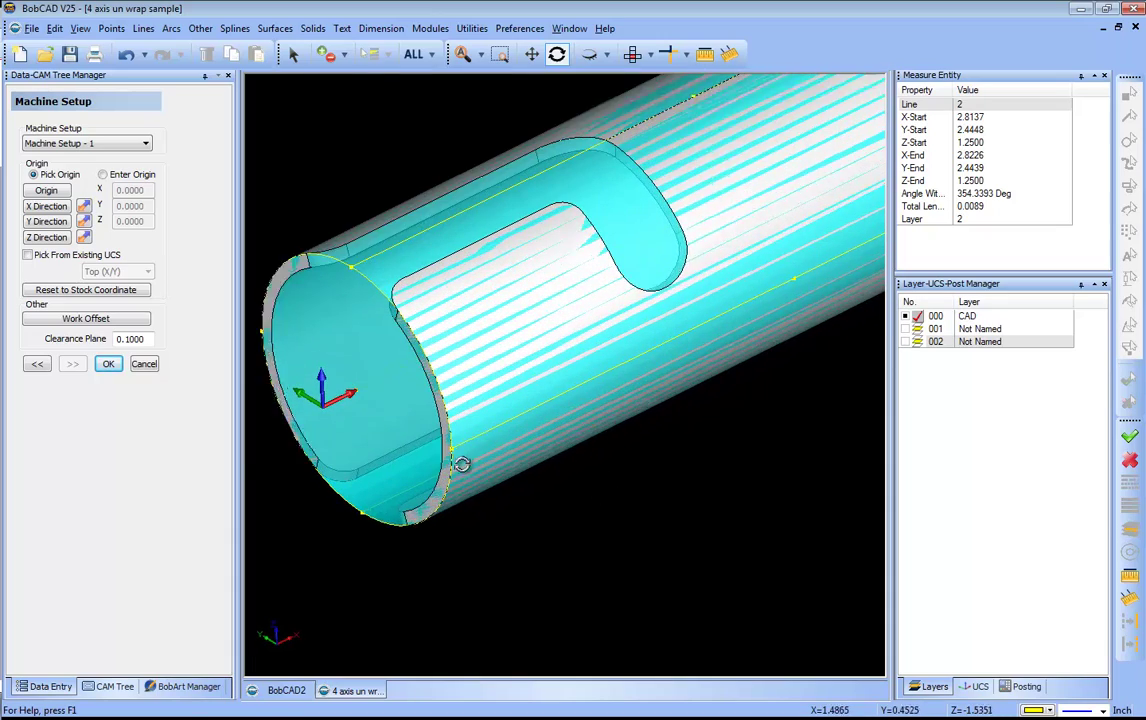
pyautogui.scroll(3, 535, 420)
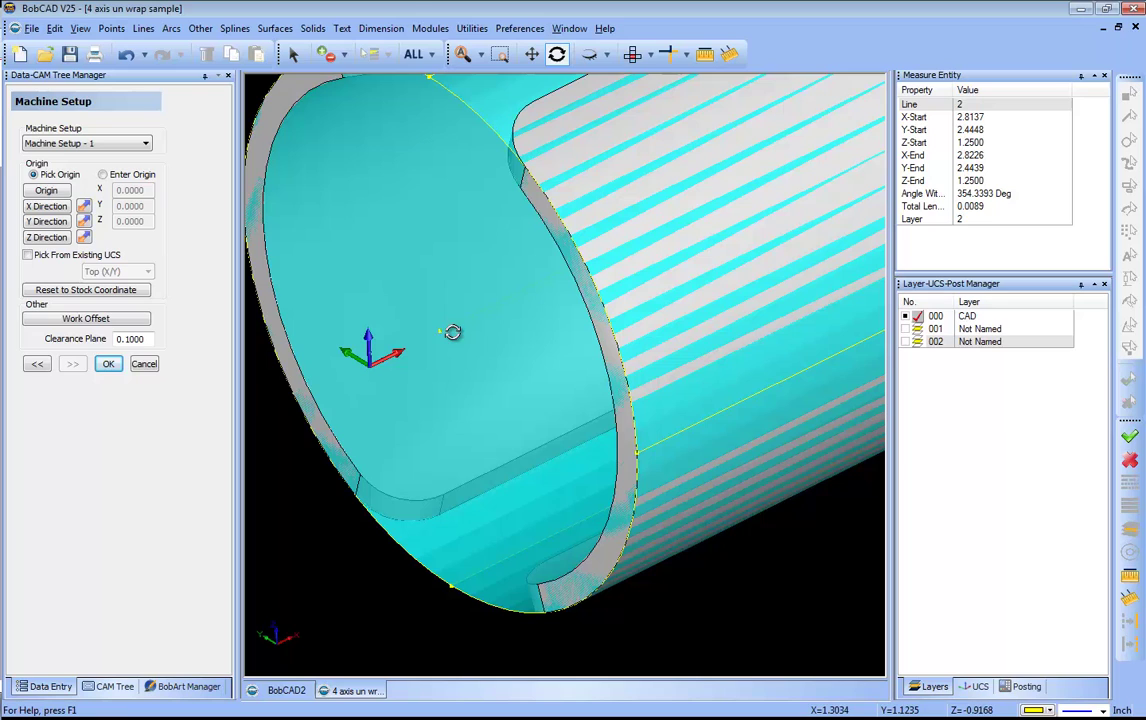
pyautogui.click(46, 190)
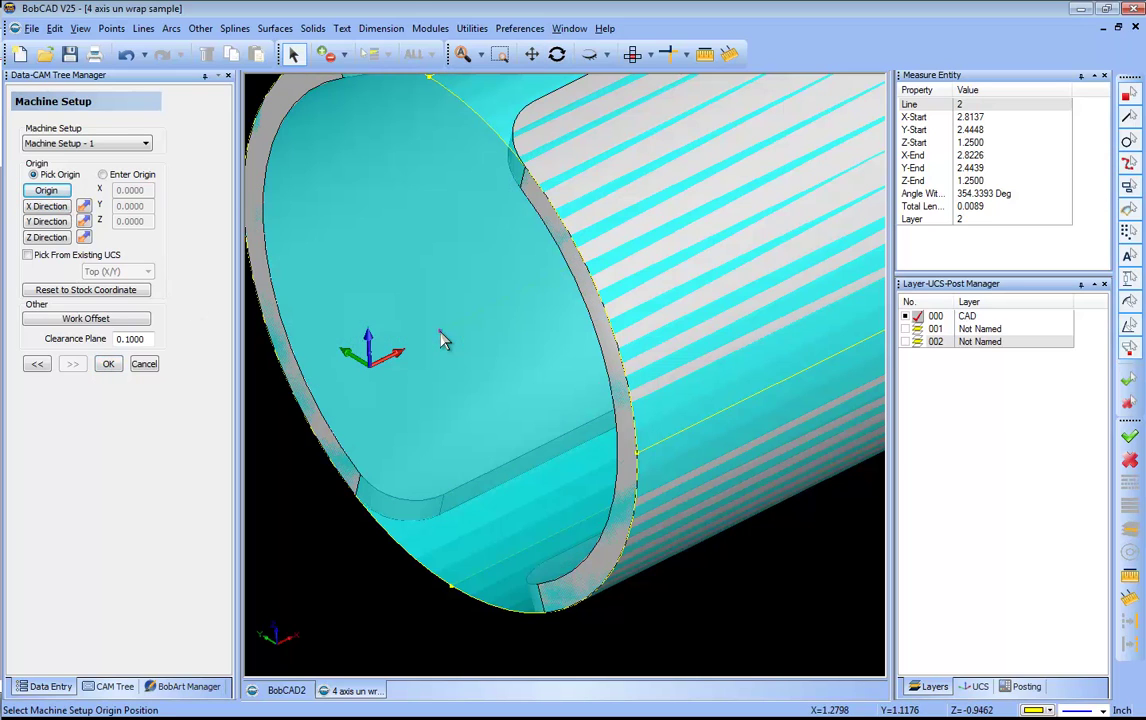
pyautogui.click(438, 325)
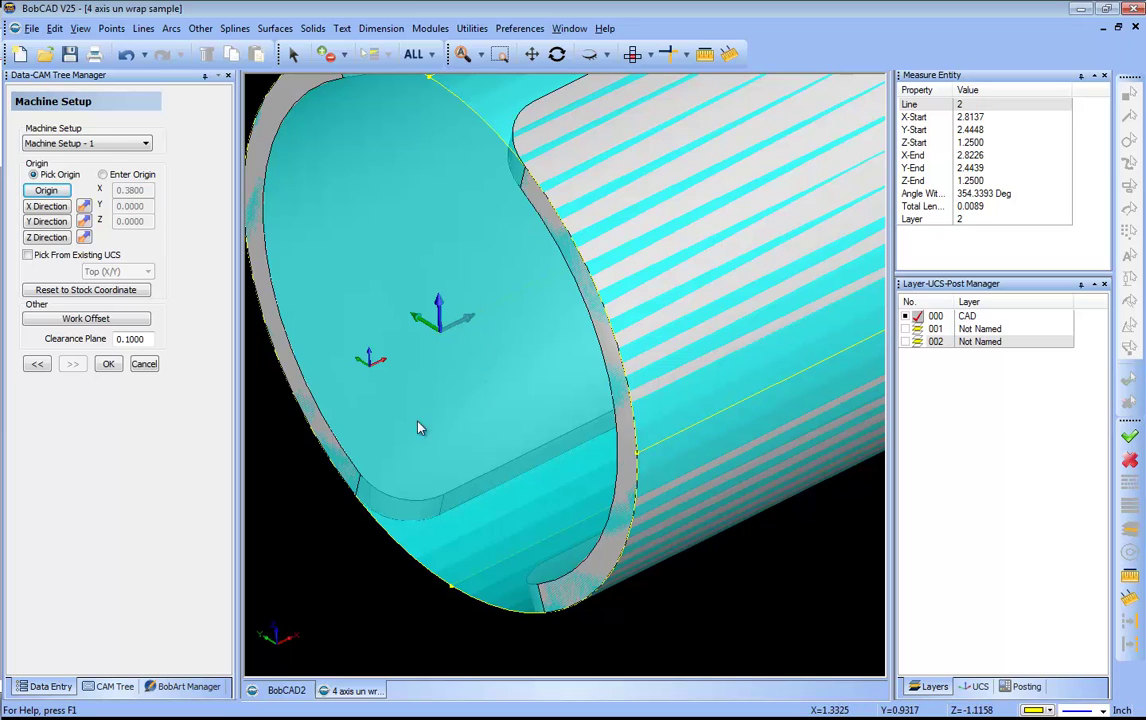
pyautogui.click(108, 363)
# Show the J-slot curves' layer, make it current, and turn the cylinder to its open end
pyautogui.scroll(-3, 430, 470)
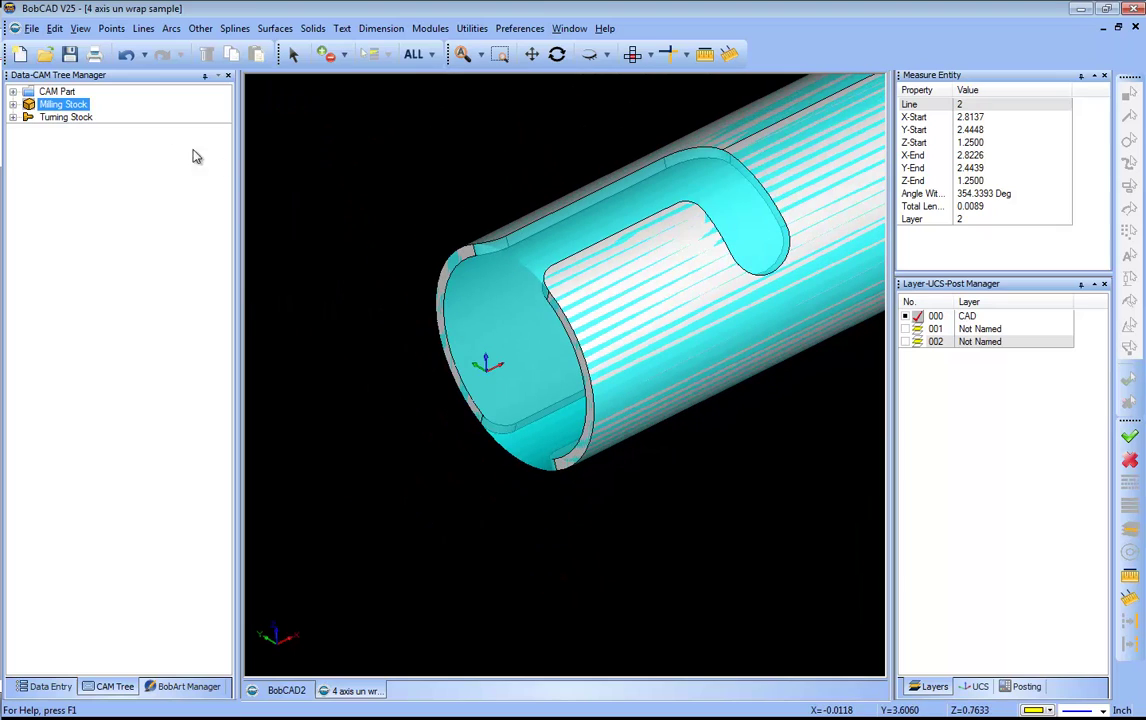
pyautogui.click(40, 117)
pyautogui.doubleClick(62, 104)
pyautogui.click(90, 155)
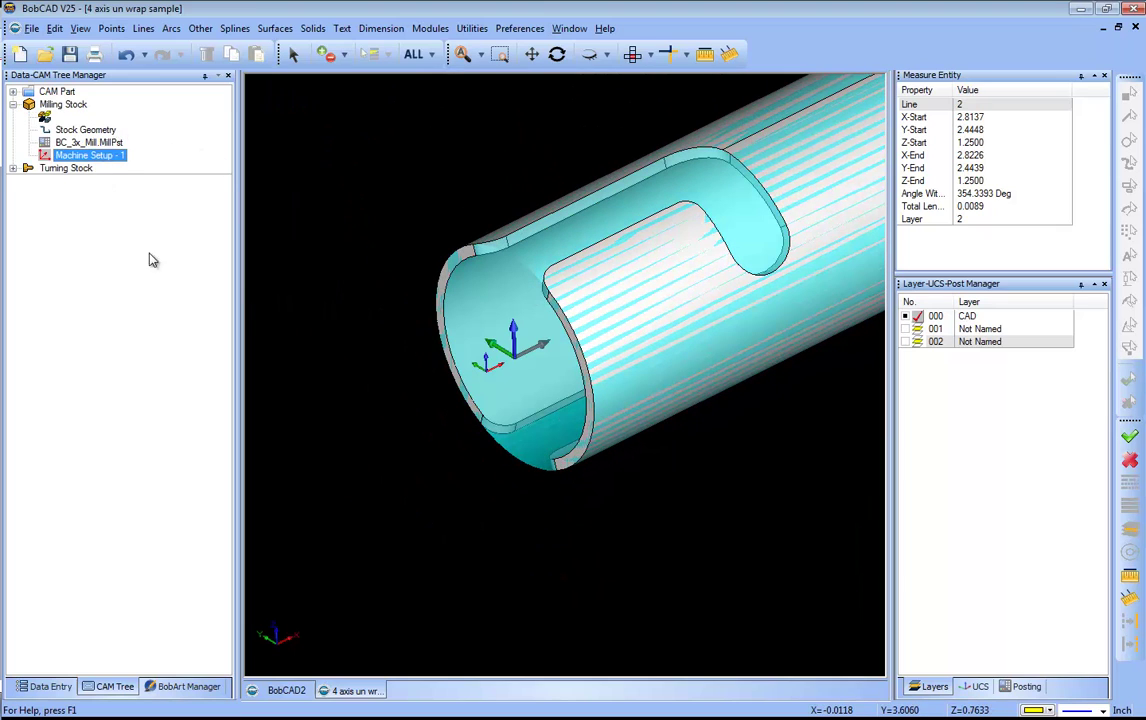
pyautogui.click(557, 54)
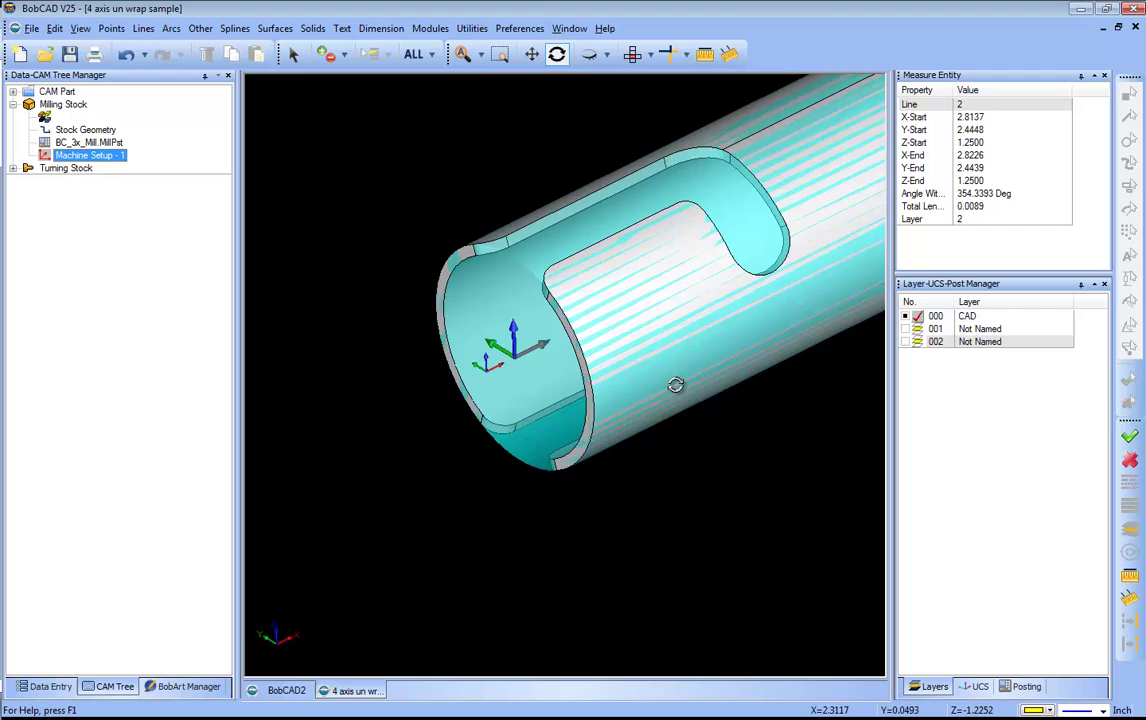
pyautogui.moveTo(671, 392); pyautogui.dragTo(602, 395)
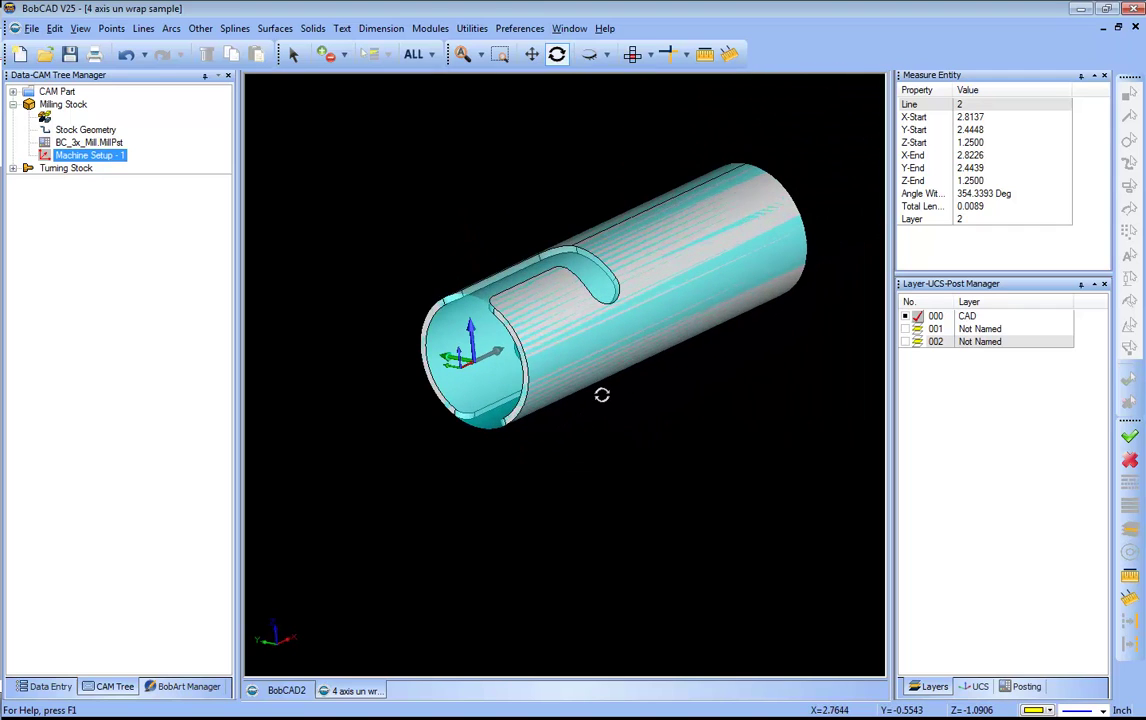
pyautogui.click(919, 342)
pyautogui.click(906, 342)
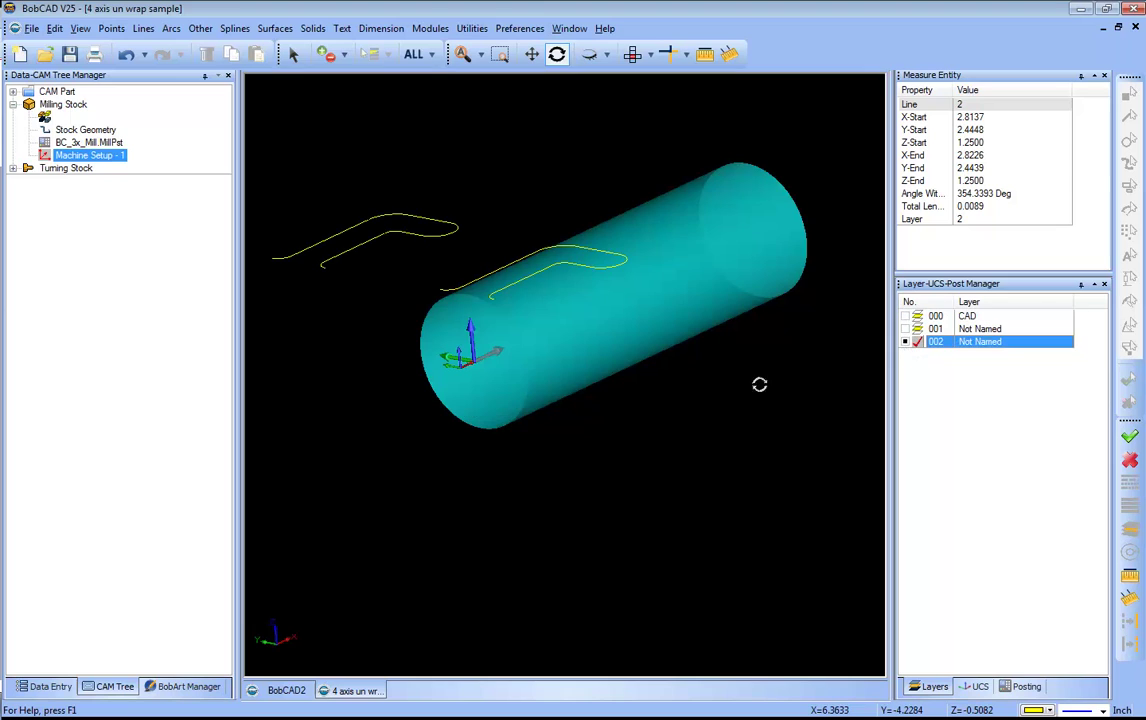
pyautogui.moveTo(625, 358); pyautogui.dragTo(622, 392)
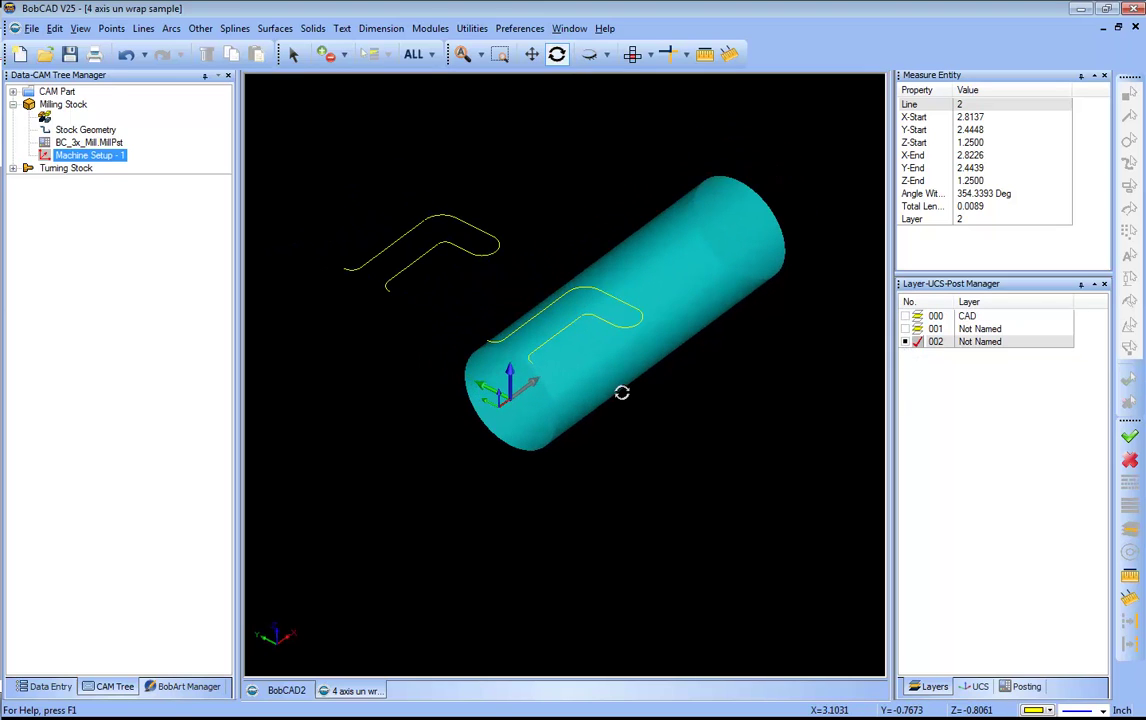
# Add a Wrapping Group under Machine Setup - 1 and bring up its context menu
pyautogui.rightClick(108, 158)
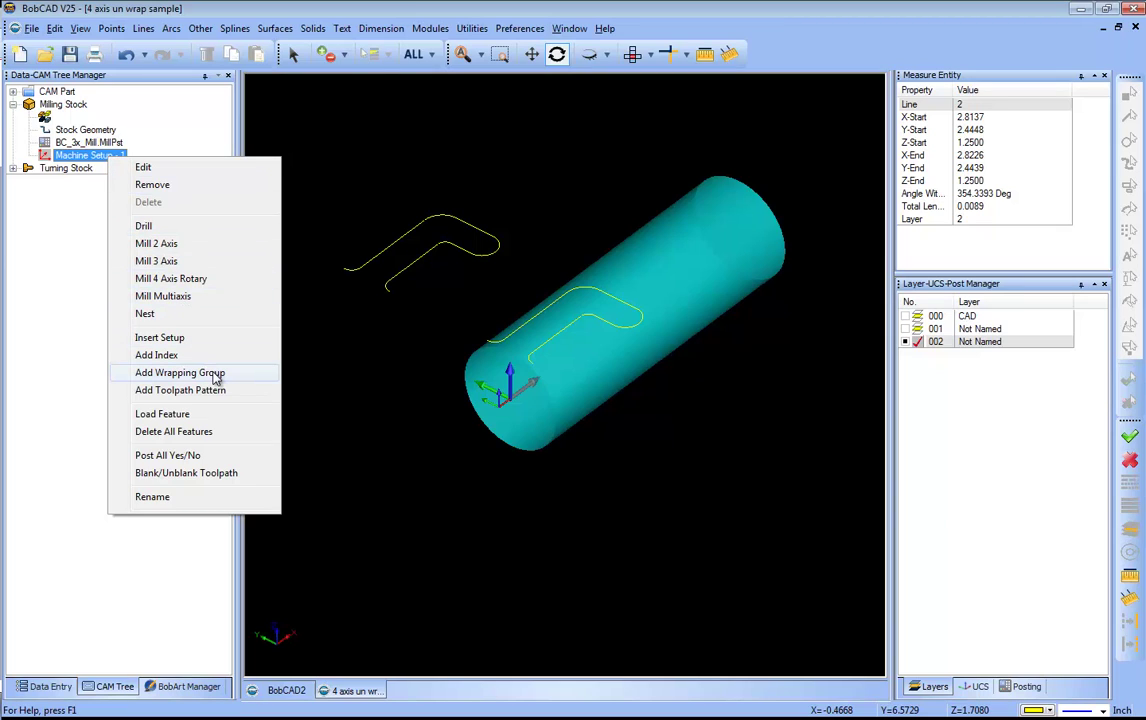
pyautogui.click(216, 373)
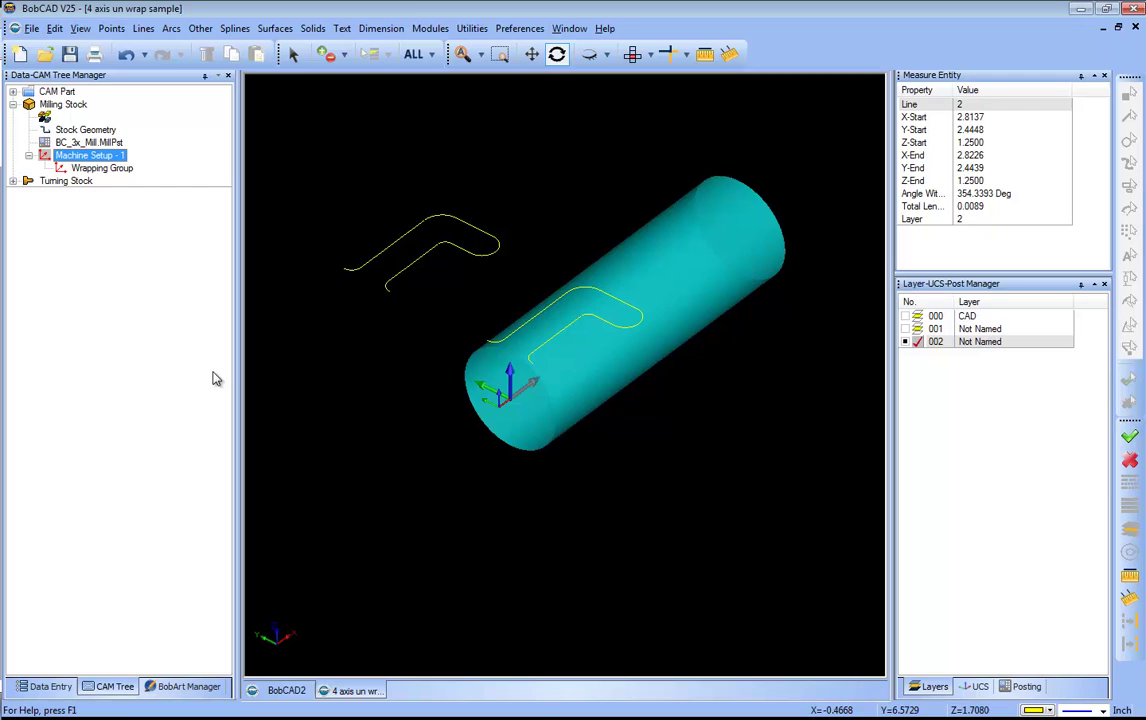
pyautogui.click(100, 168)
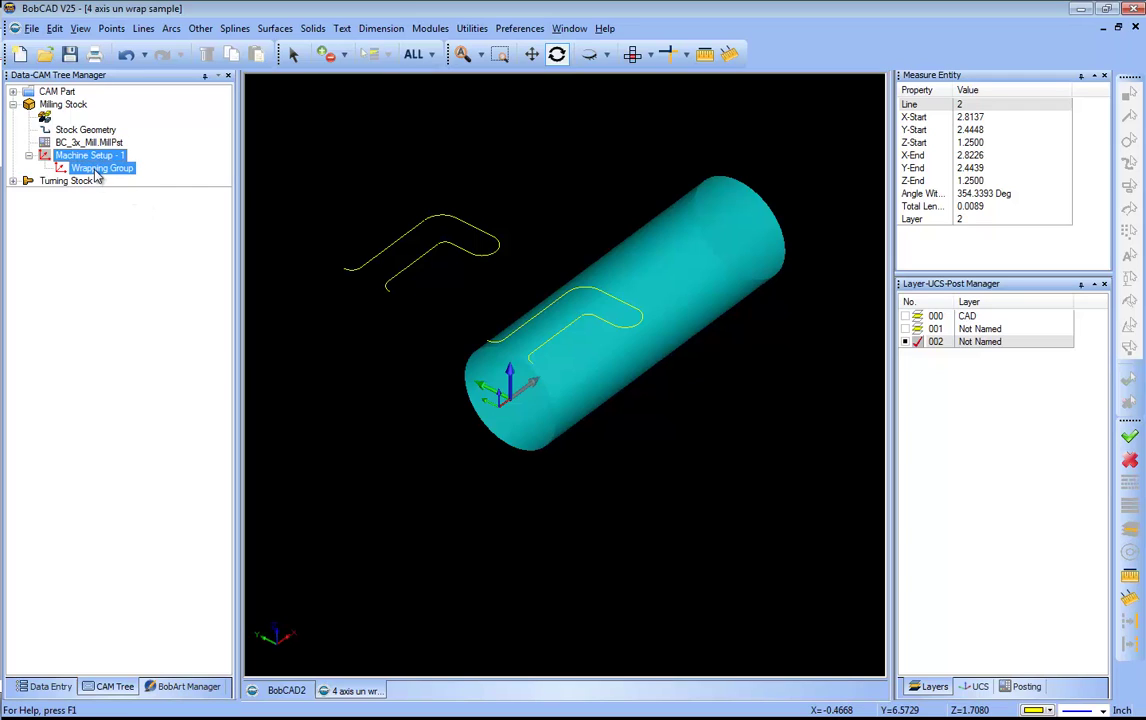
pyautogui.rightClick(96, 172)
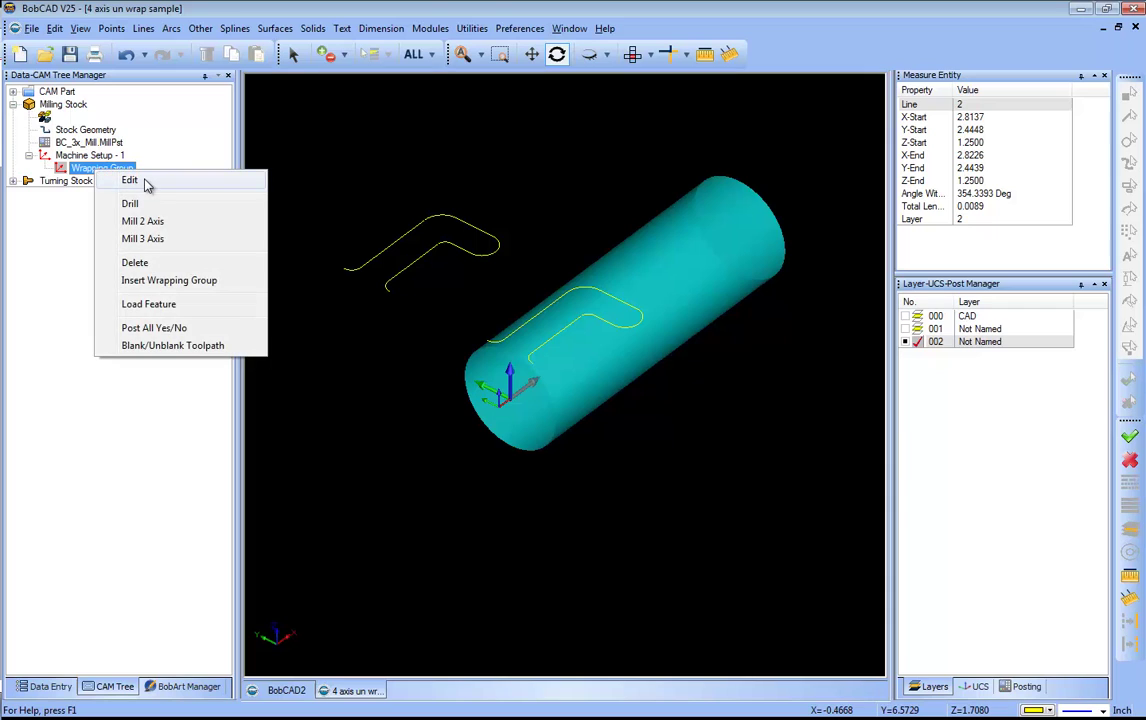
# Edit the Wrapping Group to use a 2.5 wrapping diameter about the X axis
pyautogui.click(146, 181)
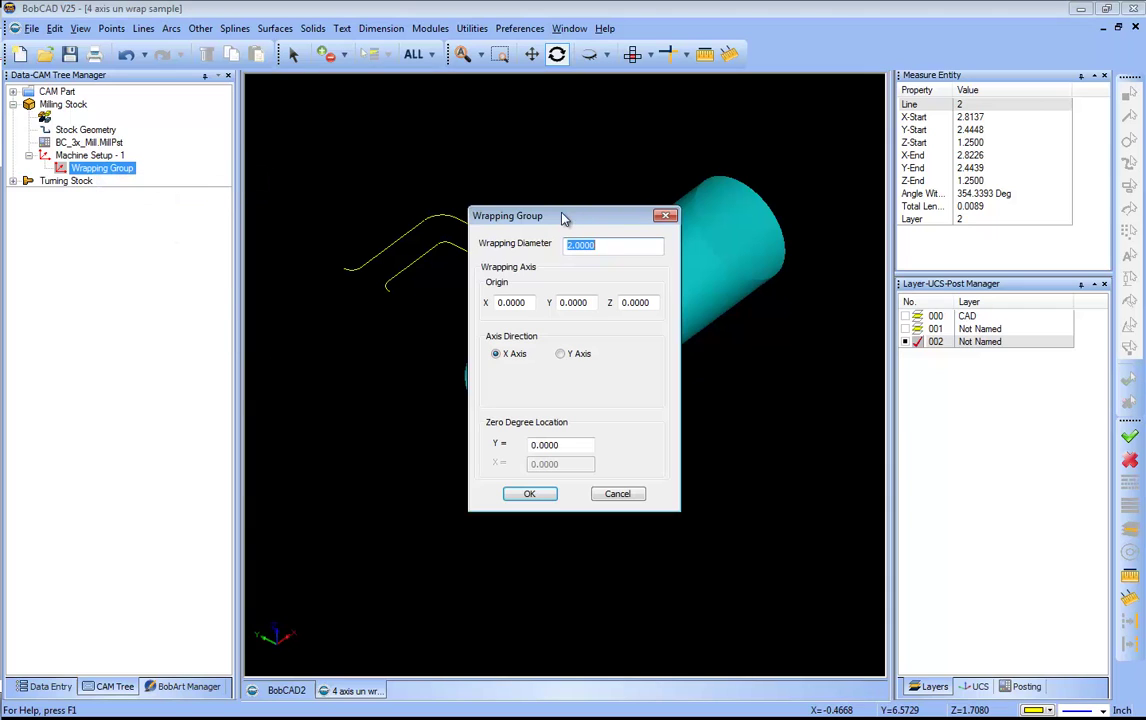
pyautogui.moveTo(562, 218); pyautogui.dragTo(435, 150)
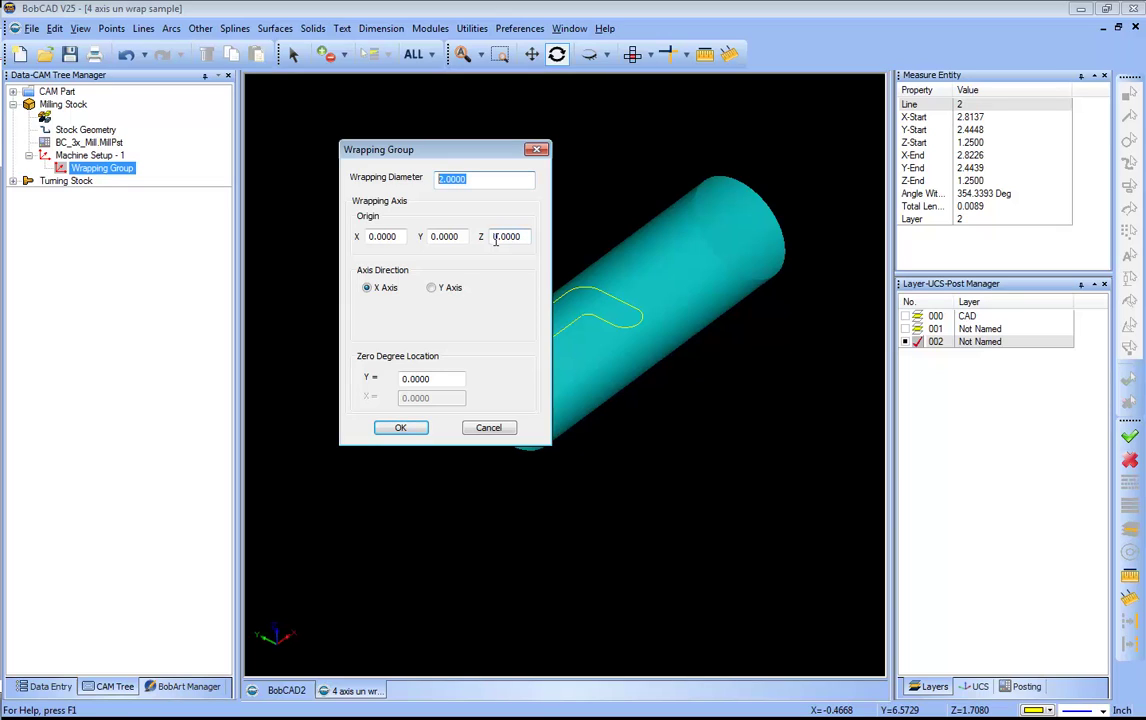
pyautogui.write('2.5')
pyautogui.moveTo(406, 153); pyautogui.dragTo(302, 141)
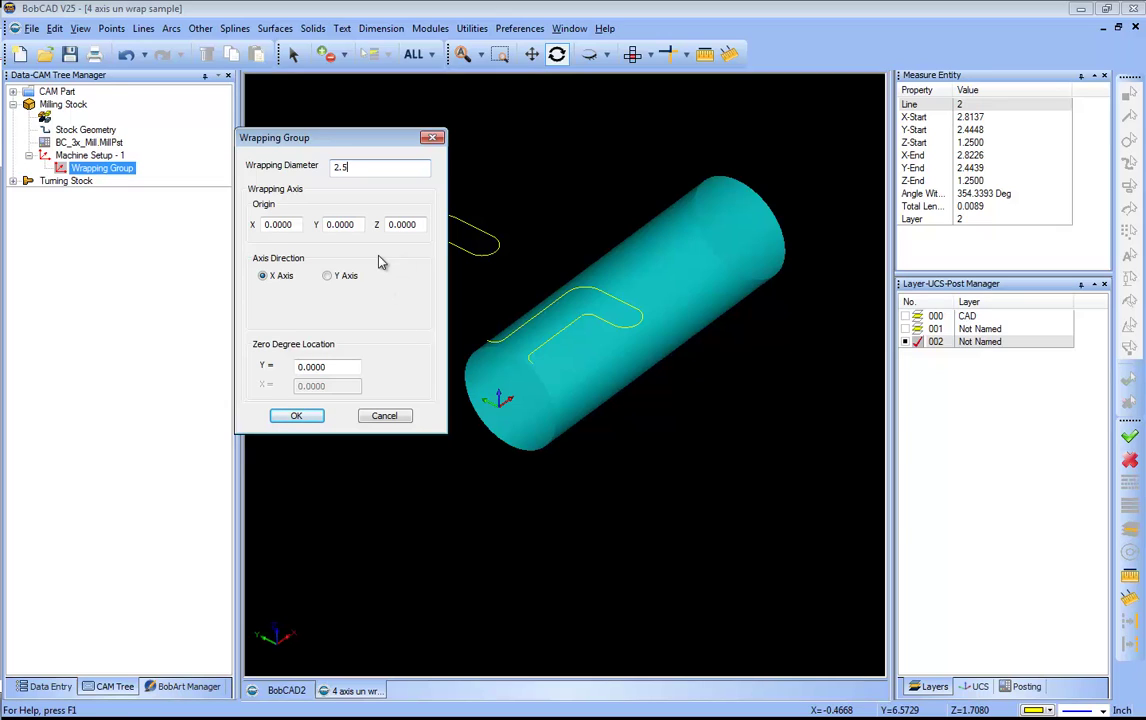
pyautogui.click(297, 416)
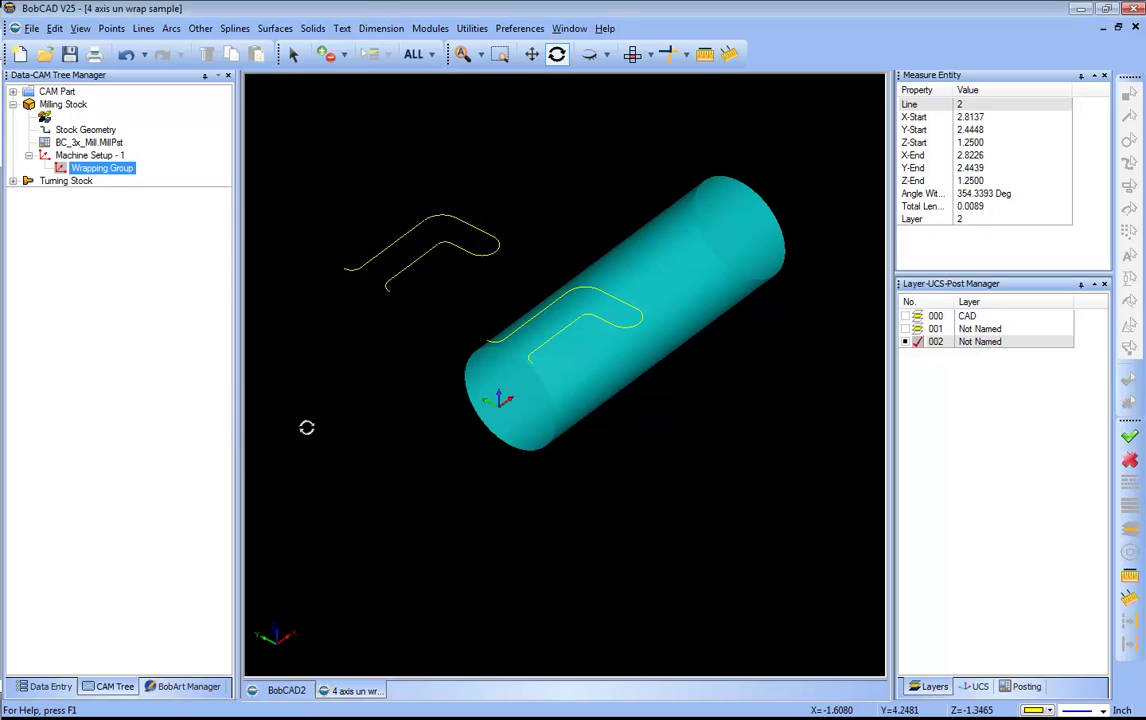
# Add a Mill 2 Axis profile feature to the Wrapping Group using the J-slot curve
pyautogui.rightClick(100, 167)
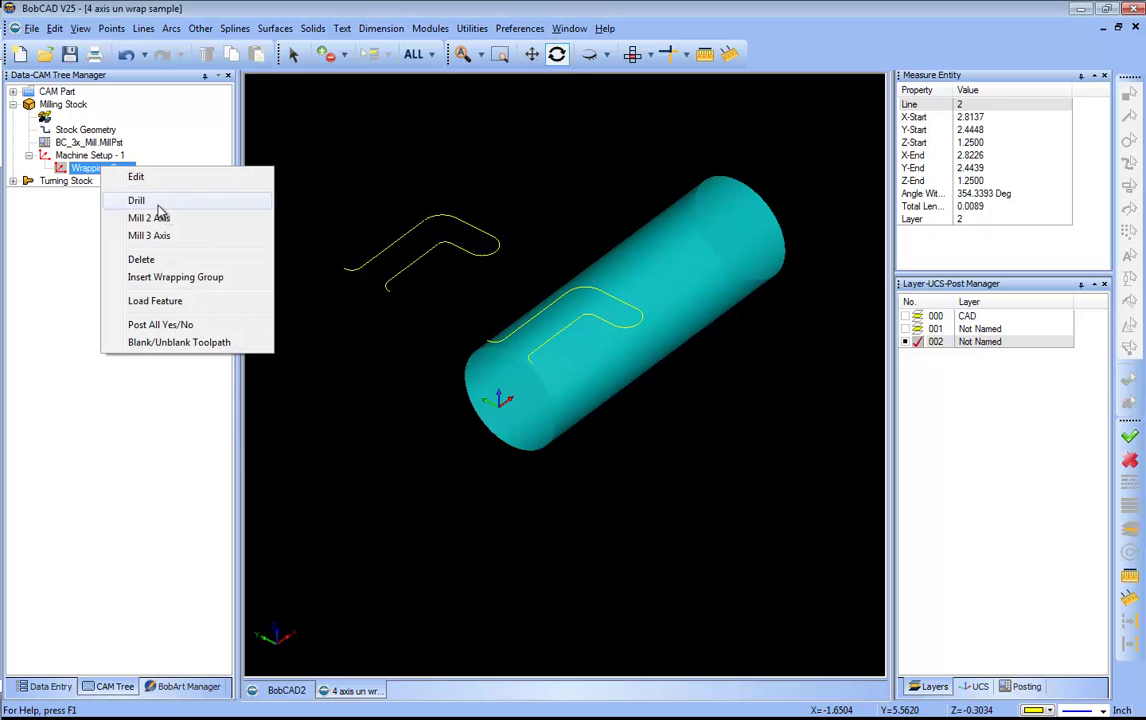
pyautogui.click(150, 218)
pyautogui.click(703, 607)
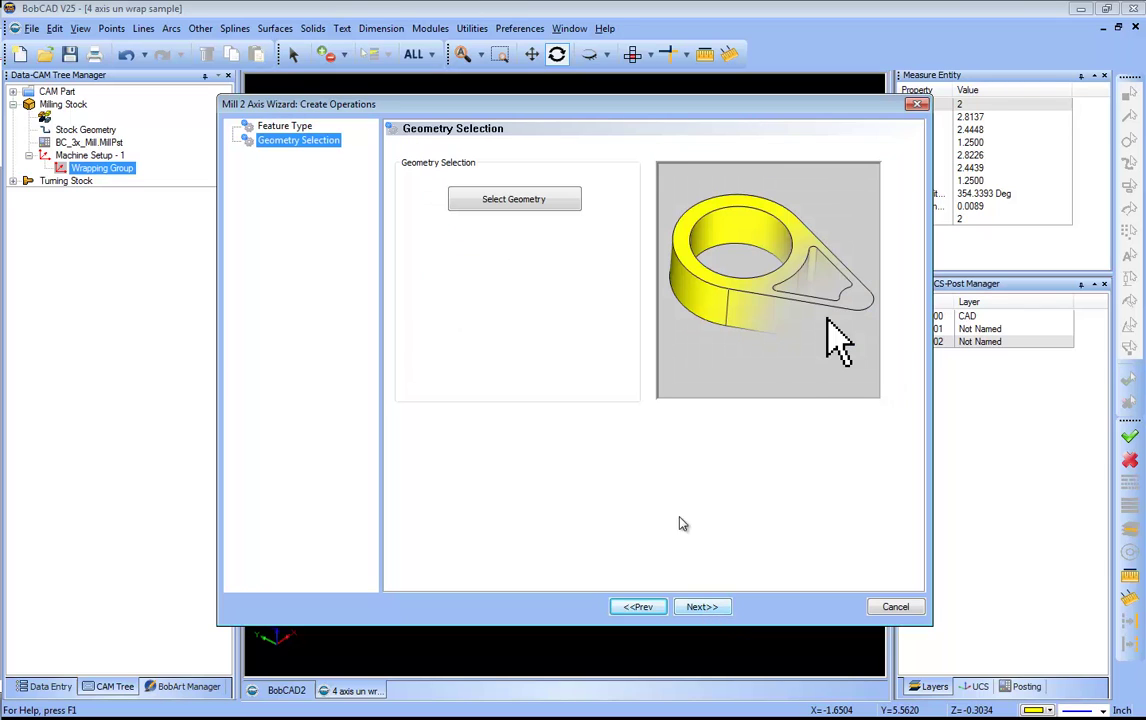
pyautogui.click(514, 199)
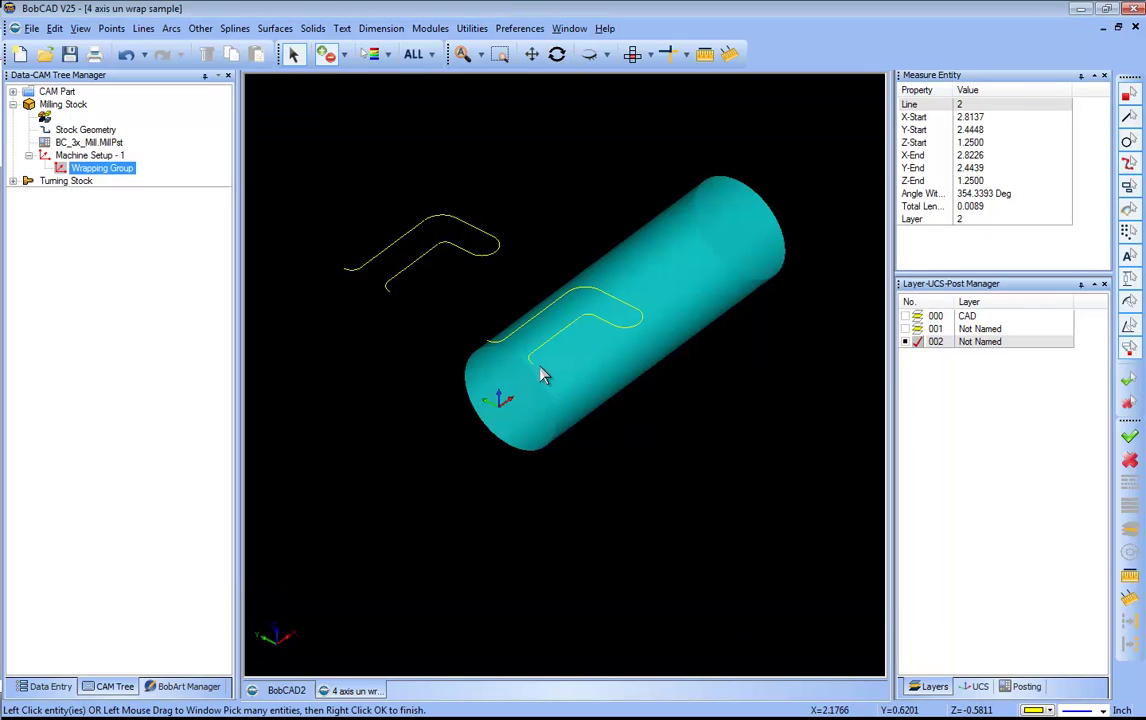
pyautogui.click(391, 298)
pyautogui.rightClick(527, 190)
pyautogui.click(542, 187)
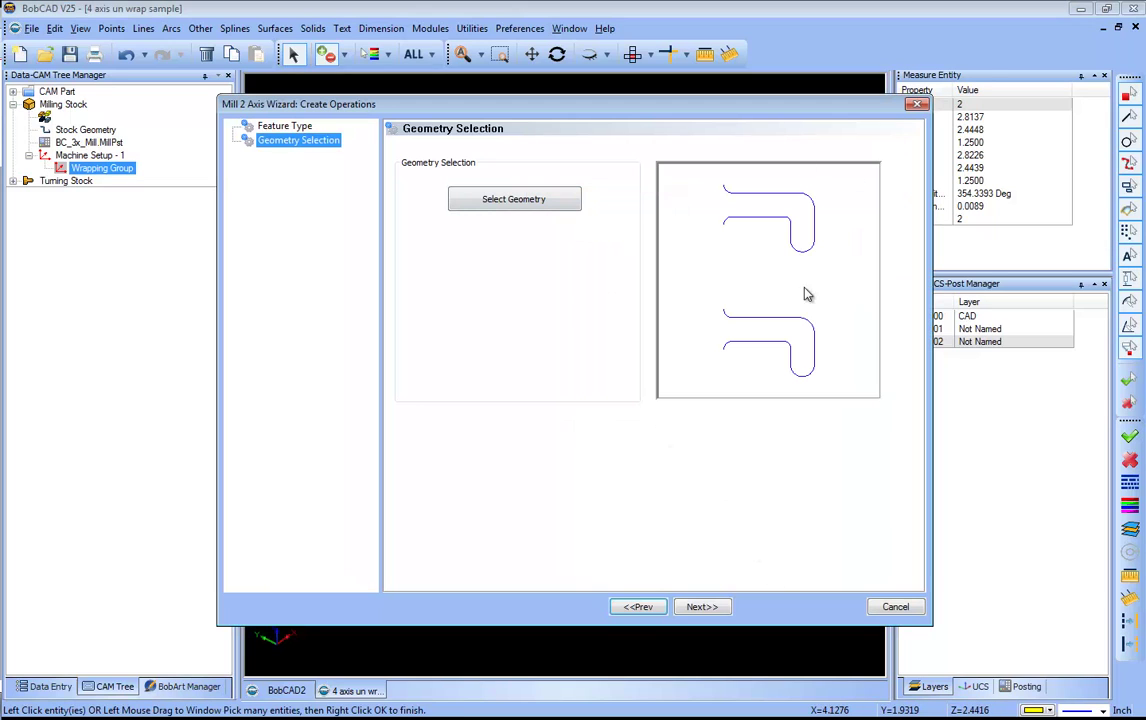
pyautogui.click(703, 607)
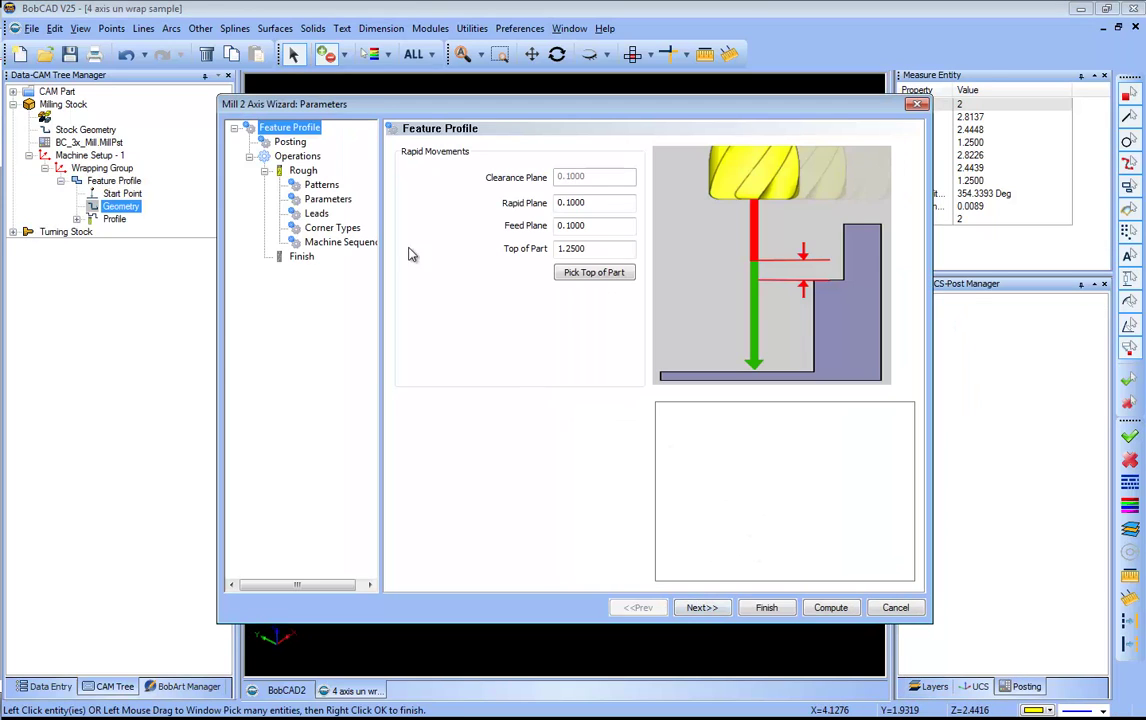
# Set tool diameter .37, total depth .25 and circular lead-ins, then compute the toolpath
pyautogui.click(303, 172)
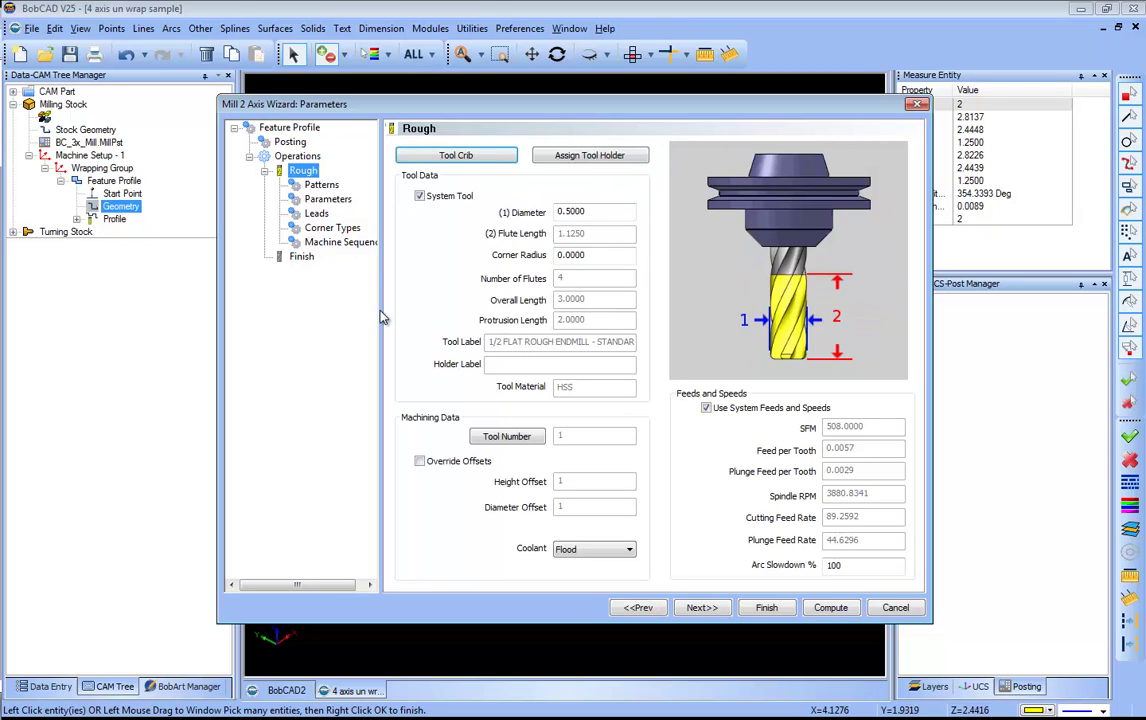
pyautogui.press('Tab')
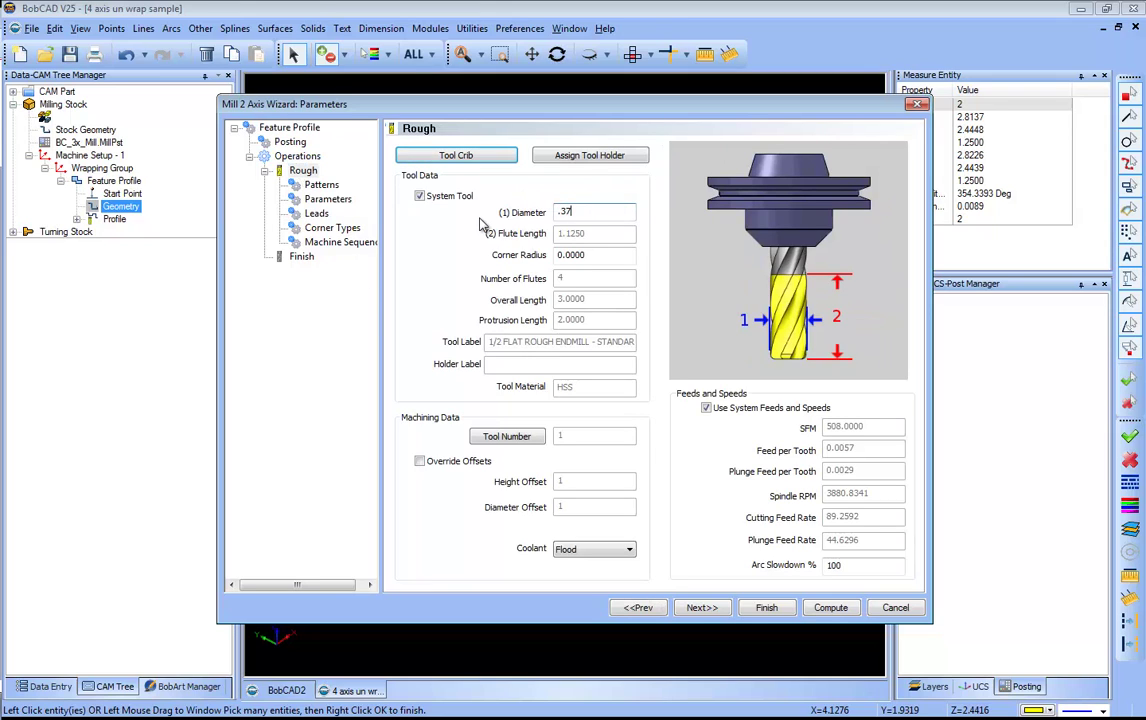
pyautogui.click(322, 185)
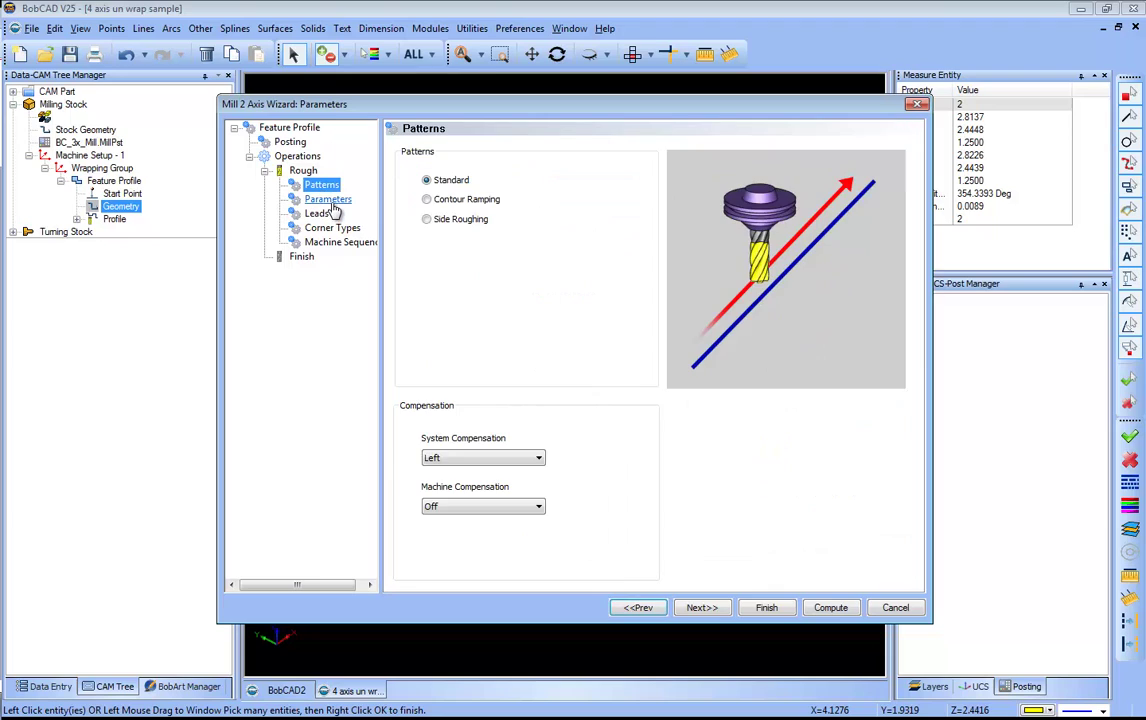
pyautogui.click(330, 200)
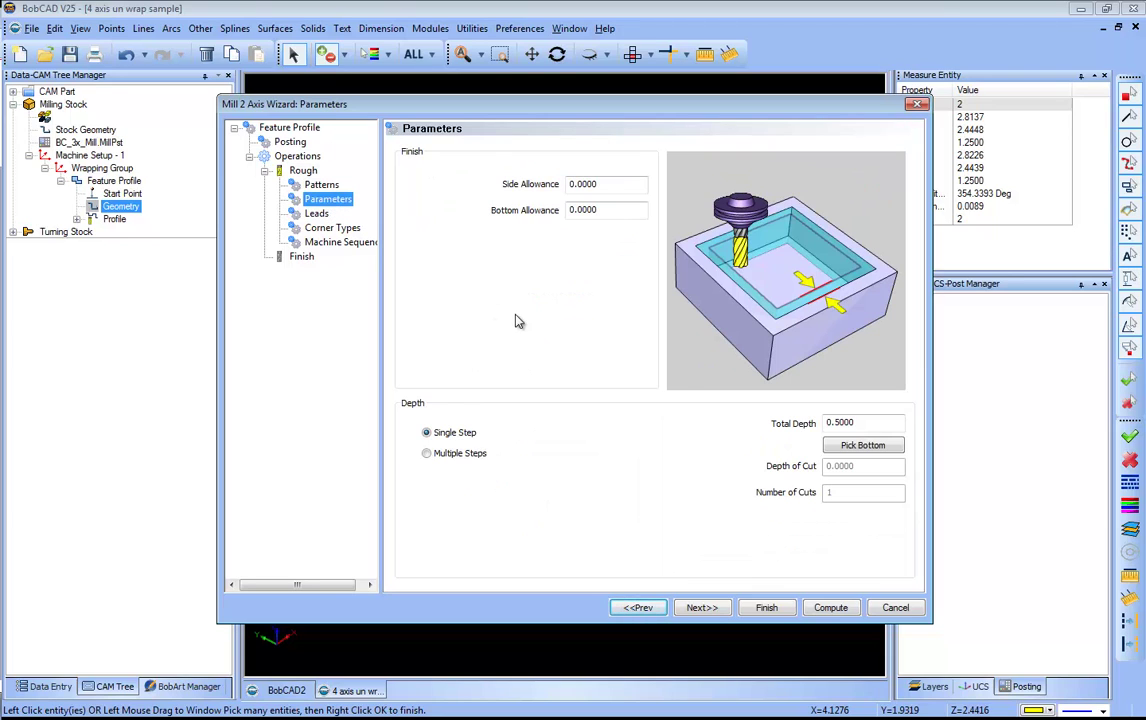
pyautogui.moveTo(857, 425); pyautogui.dragTo(748, 430)
pyautogui.write('.25')
pyautogui.click(316, 215)
pyautogui.click(428, 502)
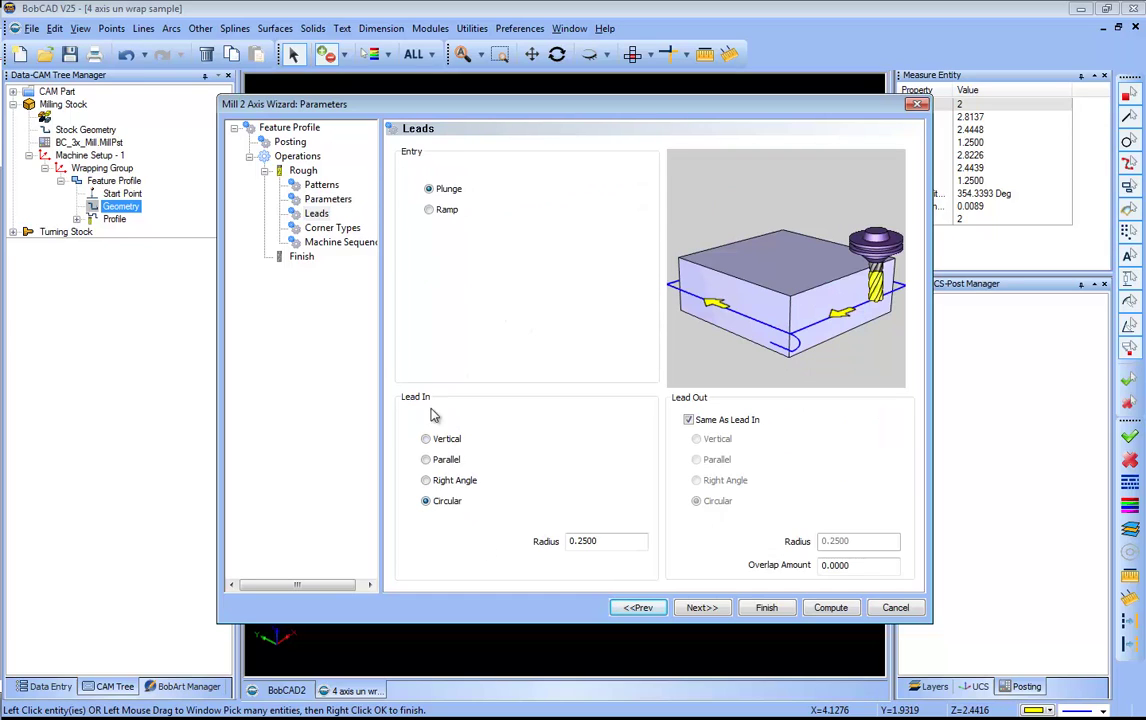
pyautogui.click(303, 258)
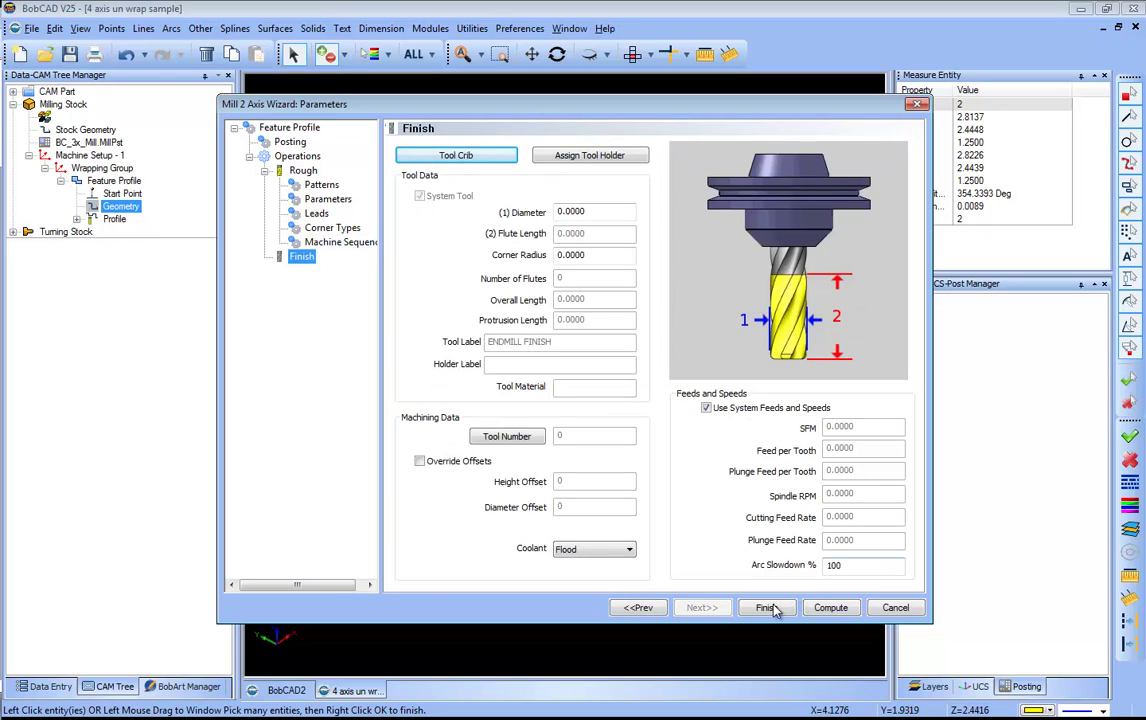
pyautogui.click(831, 608)
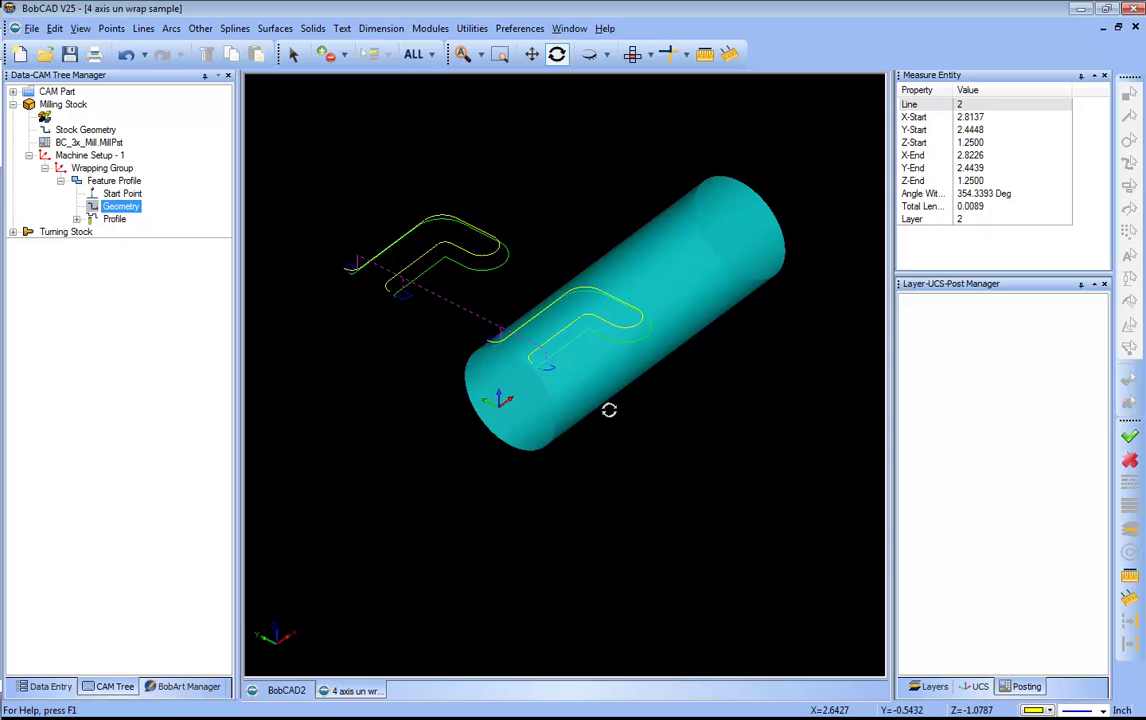
# Move the profile's start point so the lead-ins begin beyond the cylinder's end
pyautogui.click(557, 54)
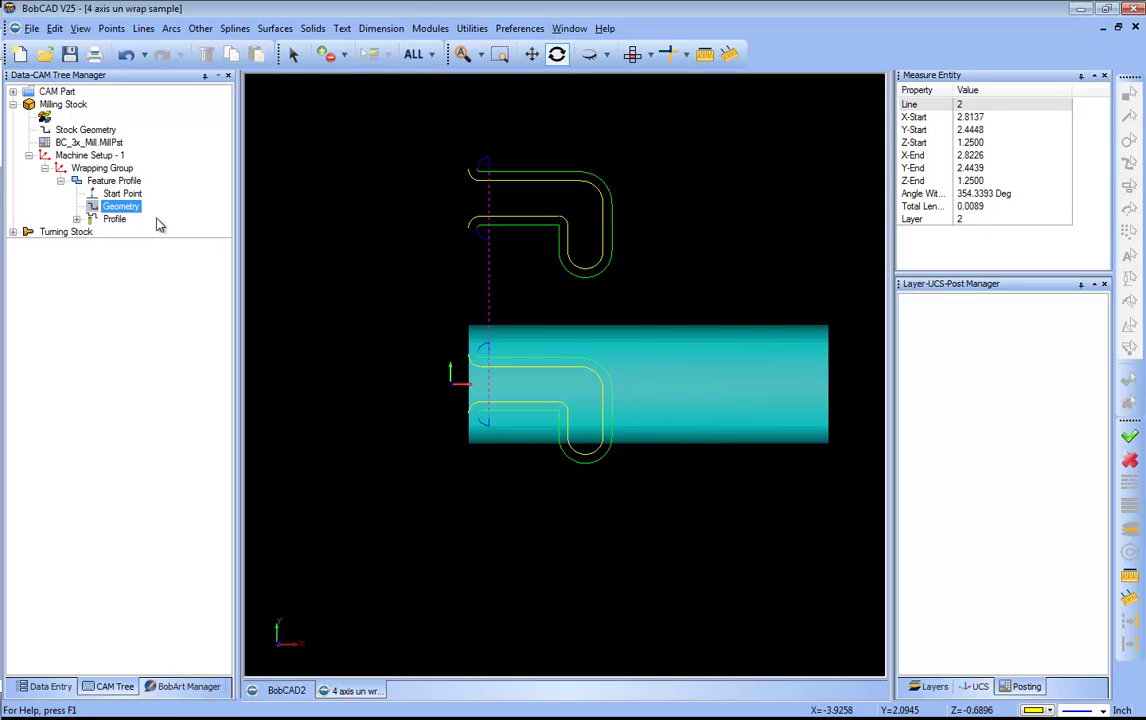
pyautogui.click(122, 194)
pyautogui.rightClick(130, 200)
pyautogui.click(179, 206)
pyautogui.scroll(2, 483, 215)
pyautogui.scroll(1, 524, 300)
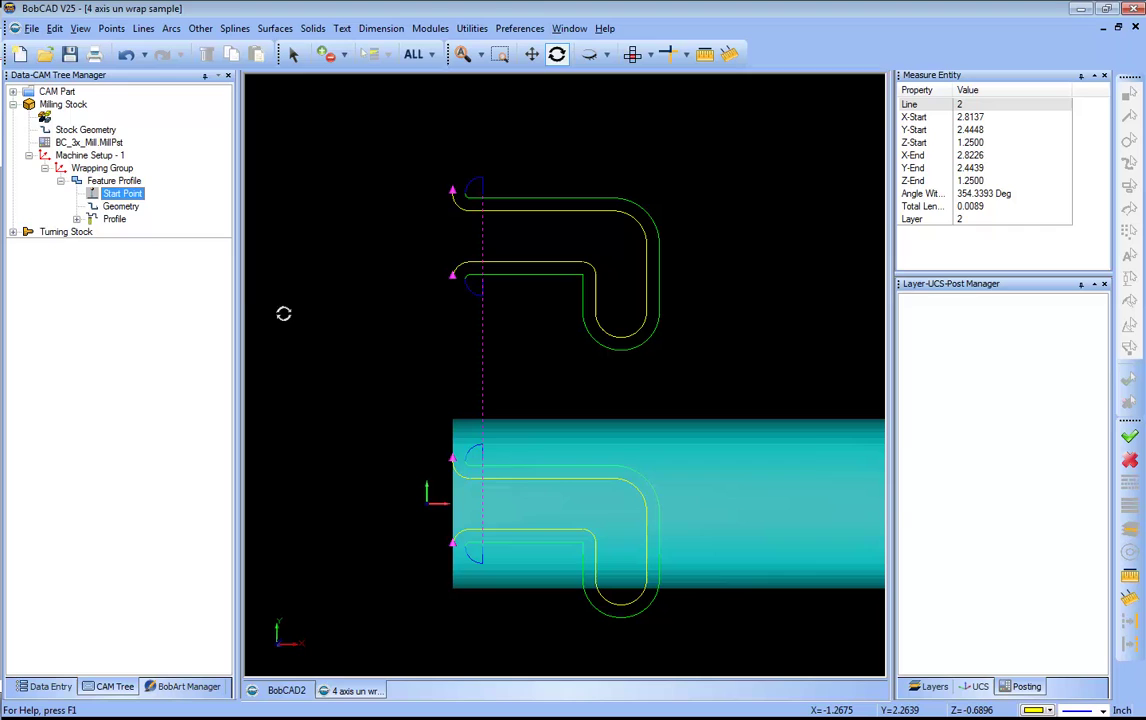
# Recompute the profile toolpath and orbit to see it wrapped on the tube
pyautogui.rightClick(114, 219)
pyautogui.click(165, 248)
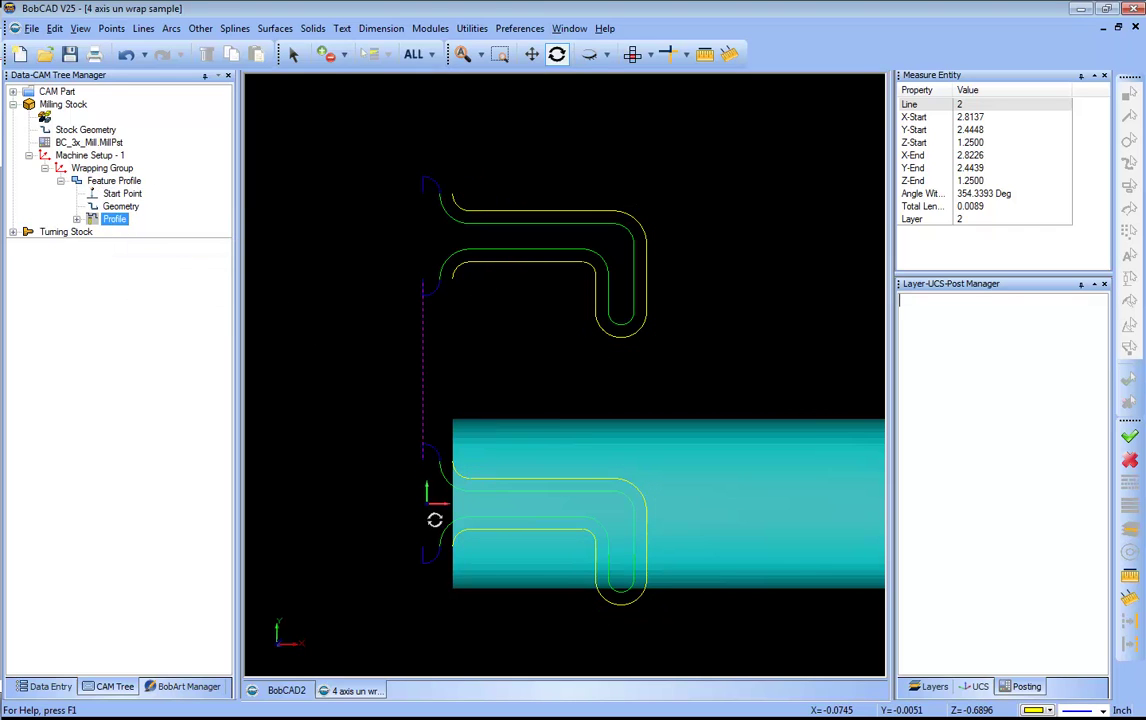
pyautogui.moveTo(611, 592); pyautogui.dragTo(511, 226)
pyautogui.moveTo(422, 276); pyautogui.dragTo(631, 440)
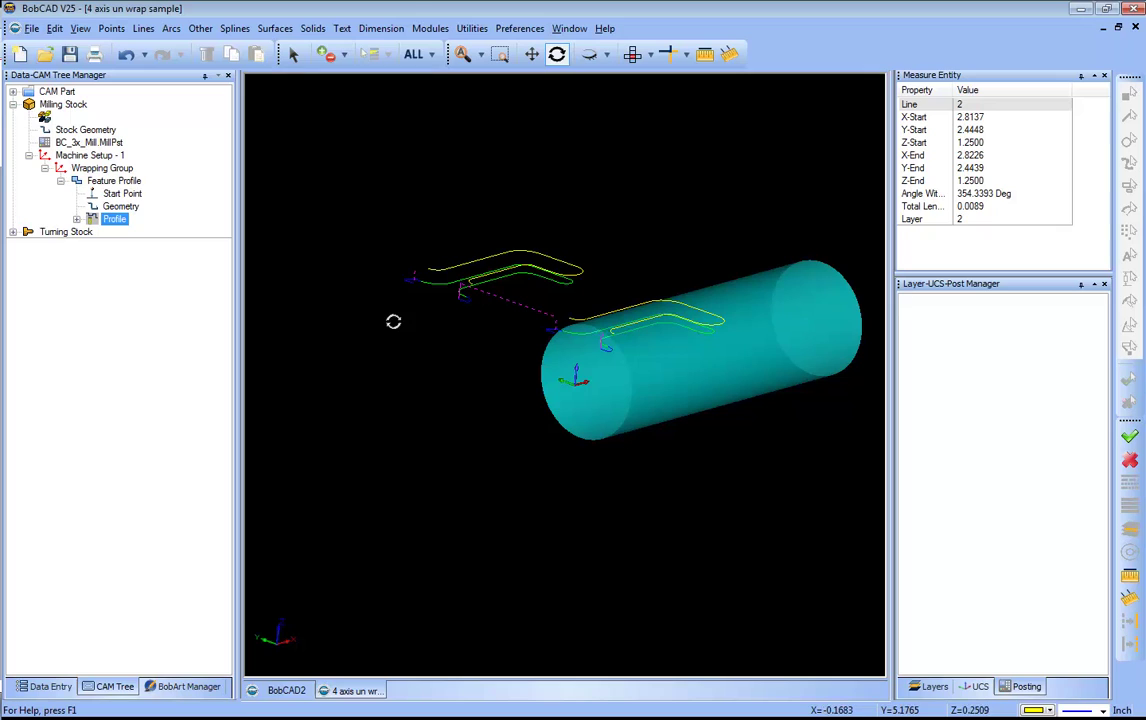
pyautogui.moveTo(893, 283); pyautogui.dragTo(977, 285)
# Change the milling machine from BC_3x_Mill to the 4-axis BC_4x_Mill in Milling Settings
pyautogui.click(80, 129)
pyautogui.click(63, 104)
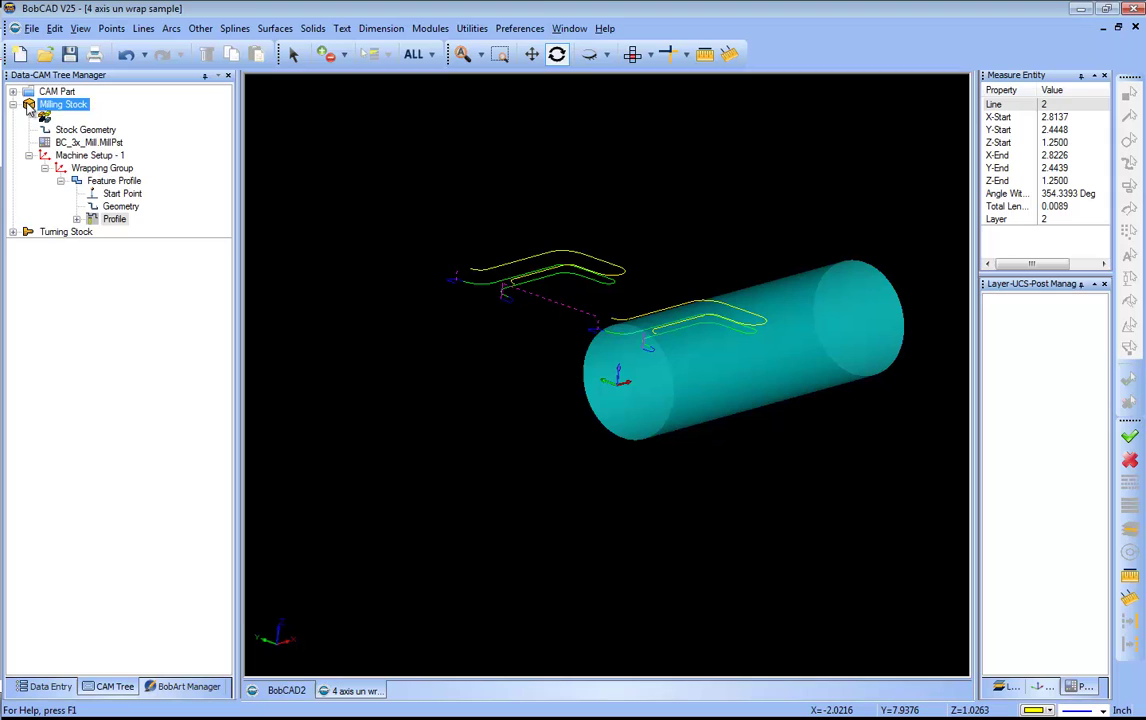
pyautogui.doubleClick(57, 91)
pyautogui.rightClick(80, 104)
pyautogui.moveTo(190, 270)
pyautogui.click(311, 272)
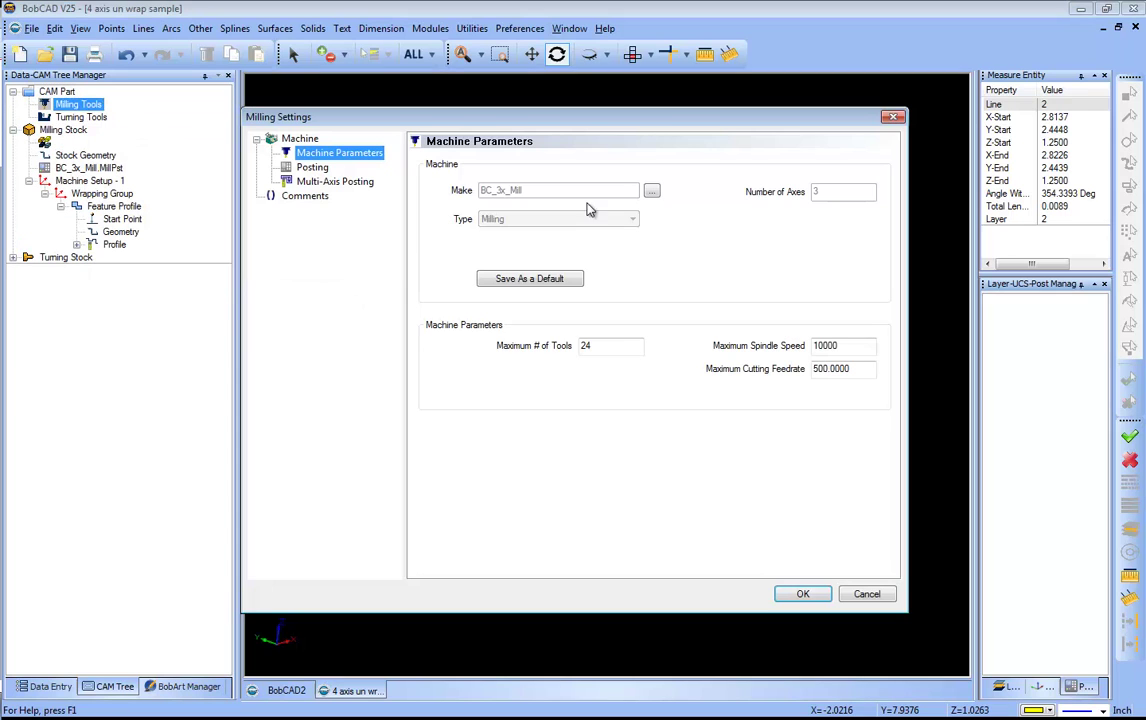
pyautogui.click(651, 191)
pyautogui.click(662, 343)
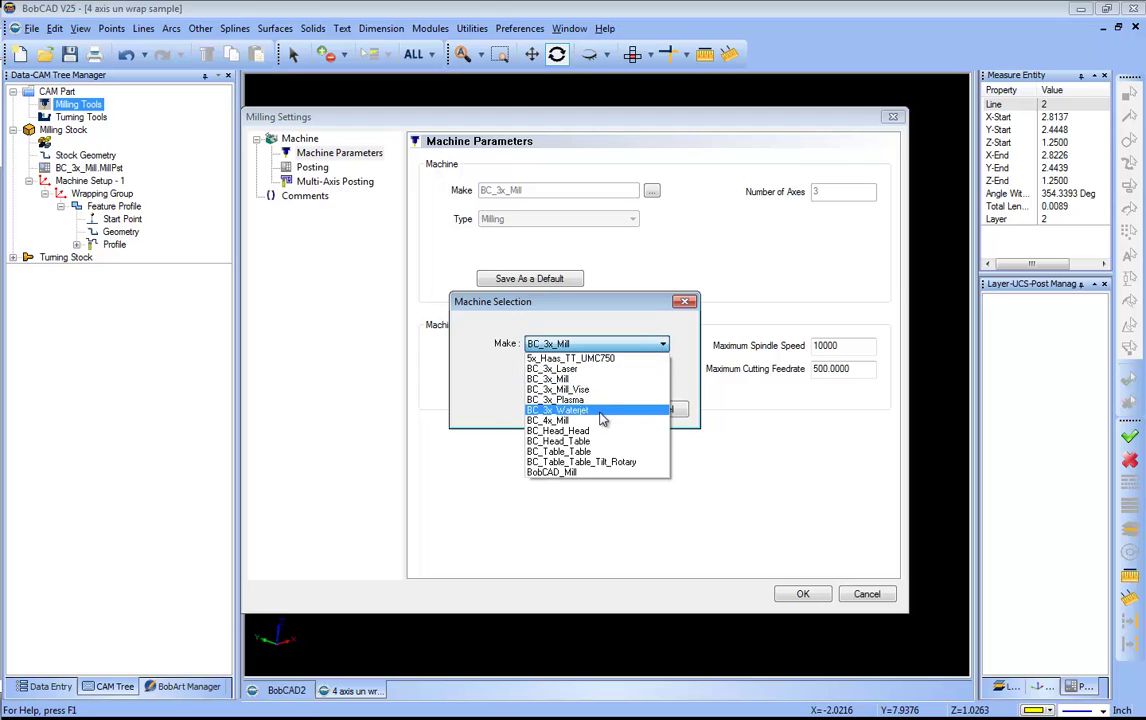
pyautogui.click(603, 420)
pyautogui.click(588, 410)
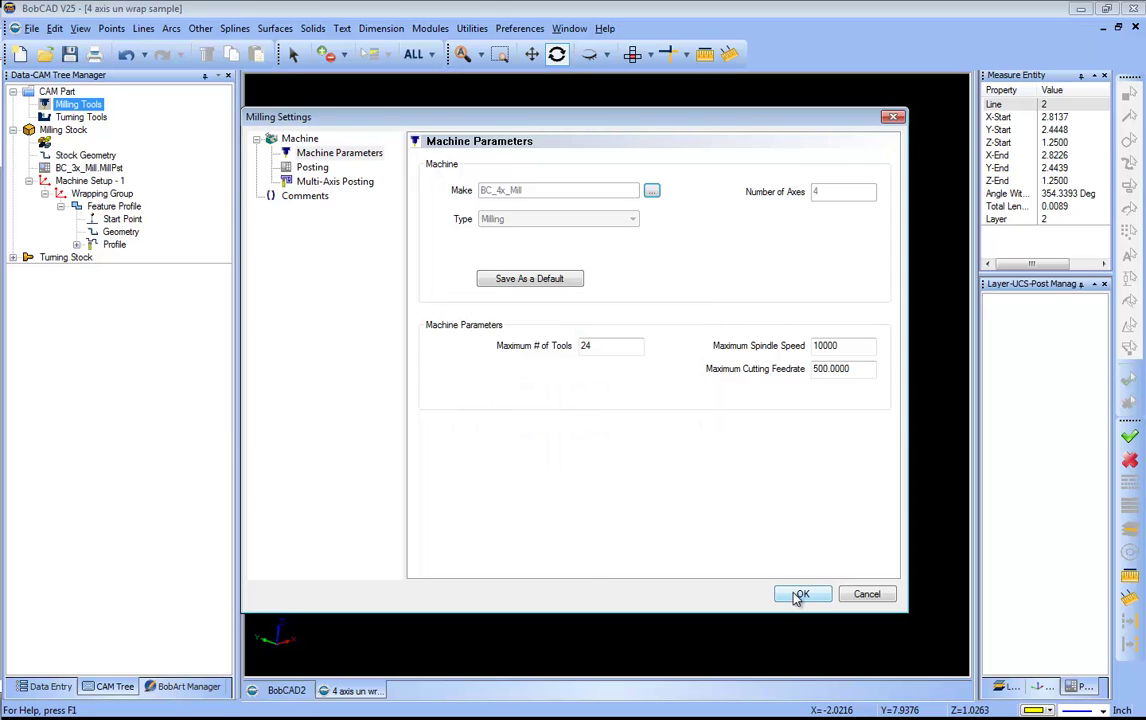
pyautogui.click(801, 595)
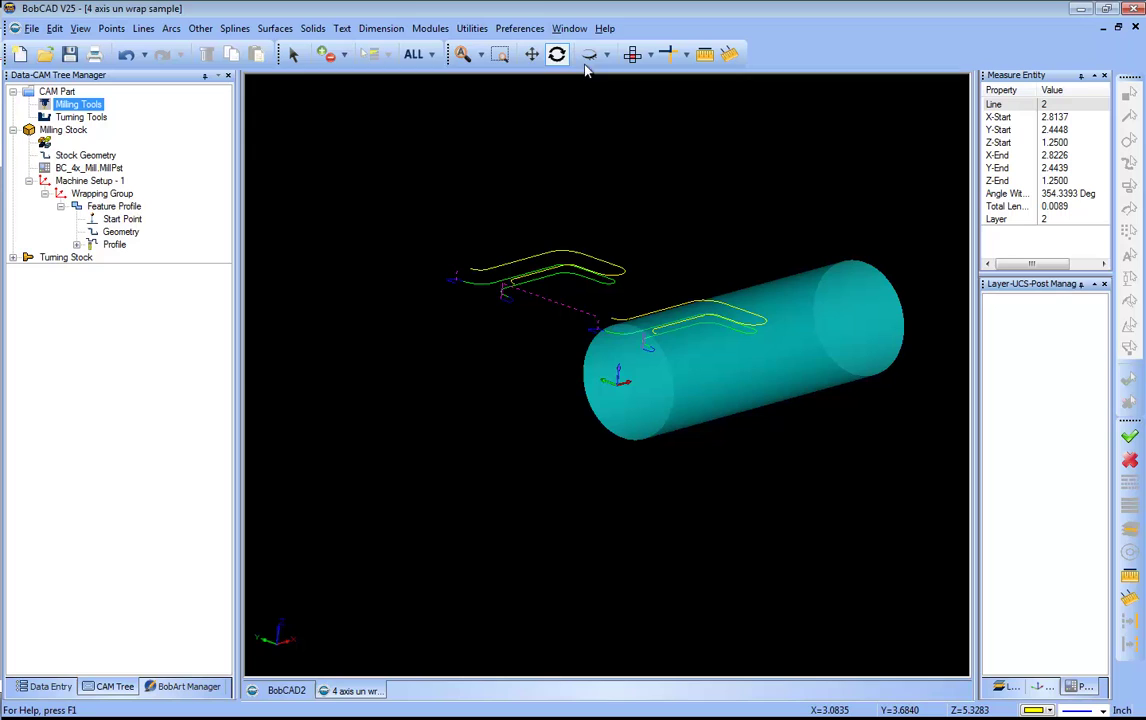
# Launch Mill Simulation and orbit and zoom to inspect the 4-axis rotary fixture
pyautogui.click(430, 28)
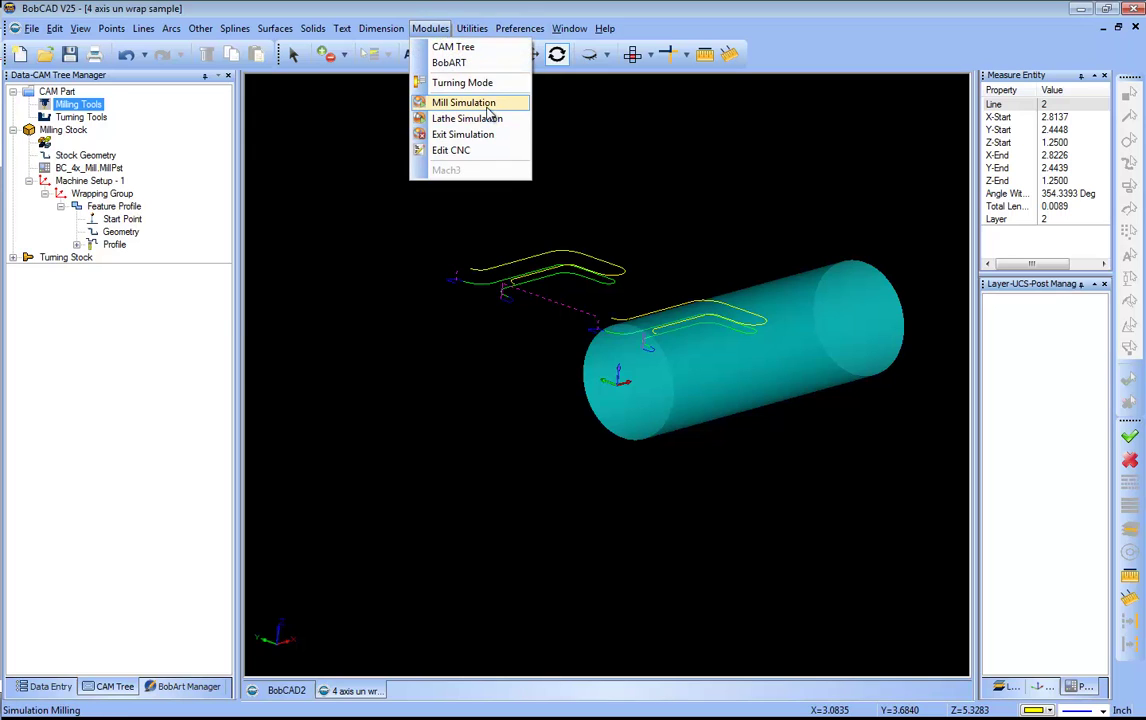
pyautogui.click(470, 103)
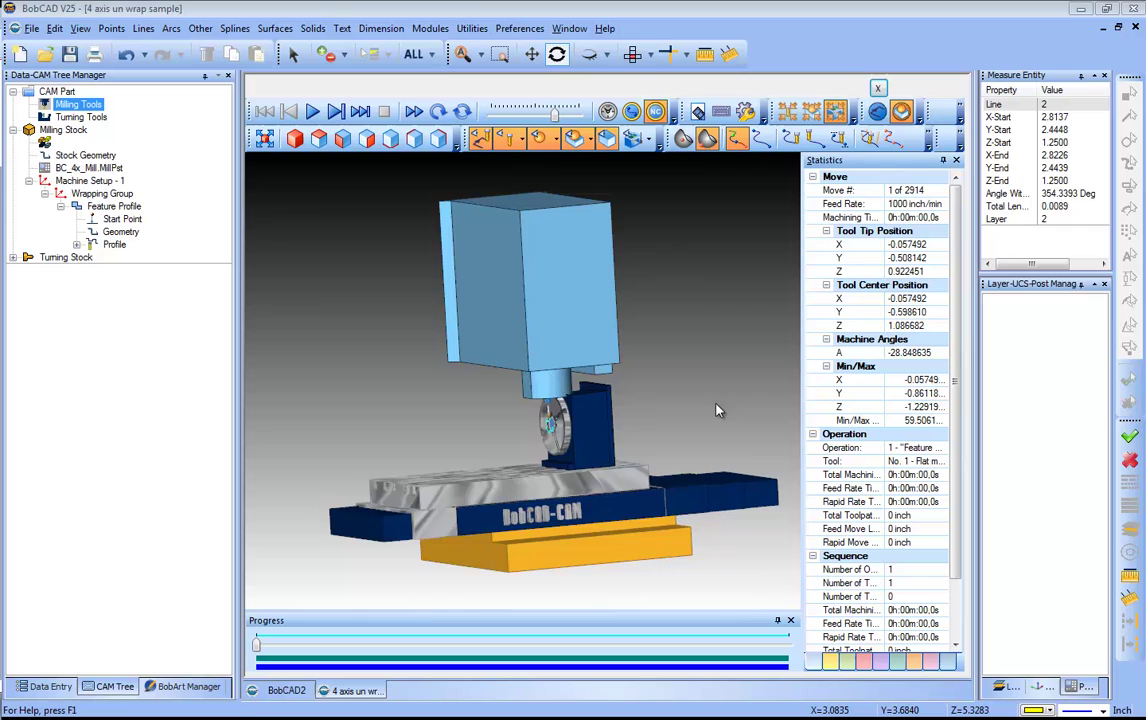
pyautogui.moveTo(716, 410); pyautogui.dragTo(570, 352, button='middle')
pyautogui.scroll(3, 547, 363)
pyautogui.scroll(-3, 594, 345)
pyautogui.scroll(2, 608, 440)
pyautogui.scroll(2, 620, 408)
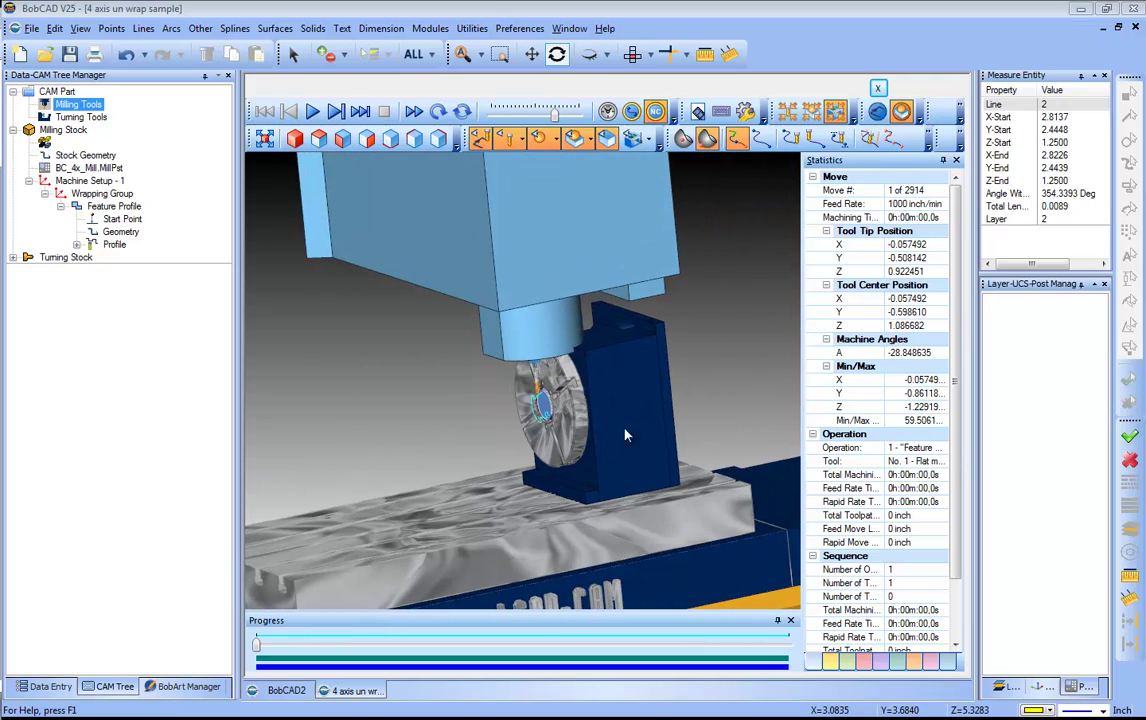
pyautogui.moveTo(625, 420); pyautogui.dragTo(596, 372, button='middle')
pyautogui.moveTo(670, 411); pyautogui.dragTo(650, 452, button='middle')
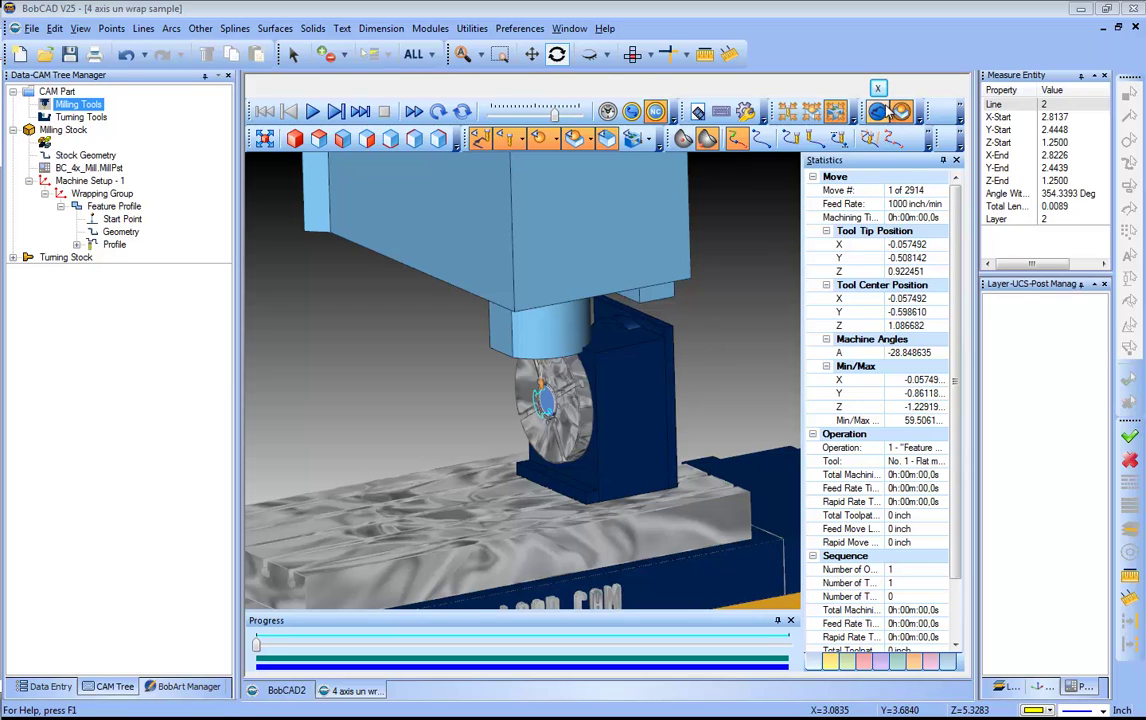
# Close the simulation and set Machine Setup - 1's work offset X to -8
pyautogui.click(878, 88)
pyautogui.rightClick(100, 182)
pyautogui.click(140, 195)
pyautogui.click(95, 318)
pyautogui.moveTo(585, 307); pyautogui.dragTo(444, 197)
pyautogui.doubleClick(364, 261)
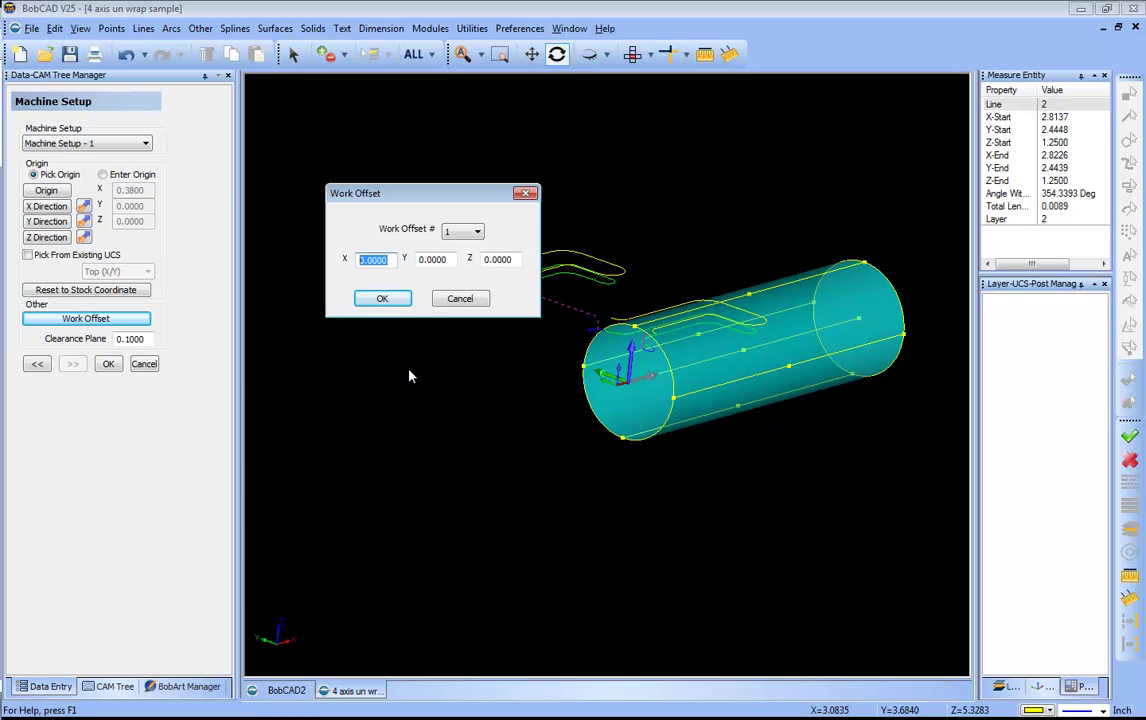
pyautogui.write('-8')
pyautogui.click(381, 301)
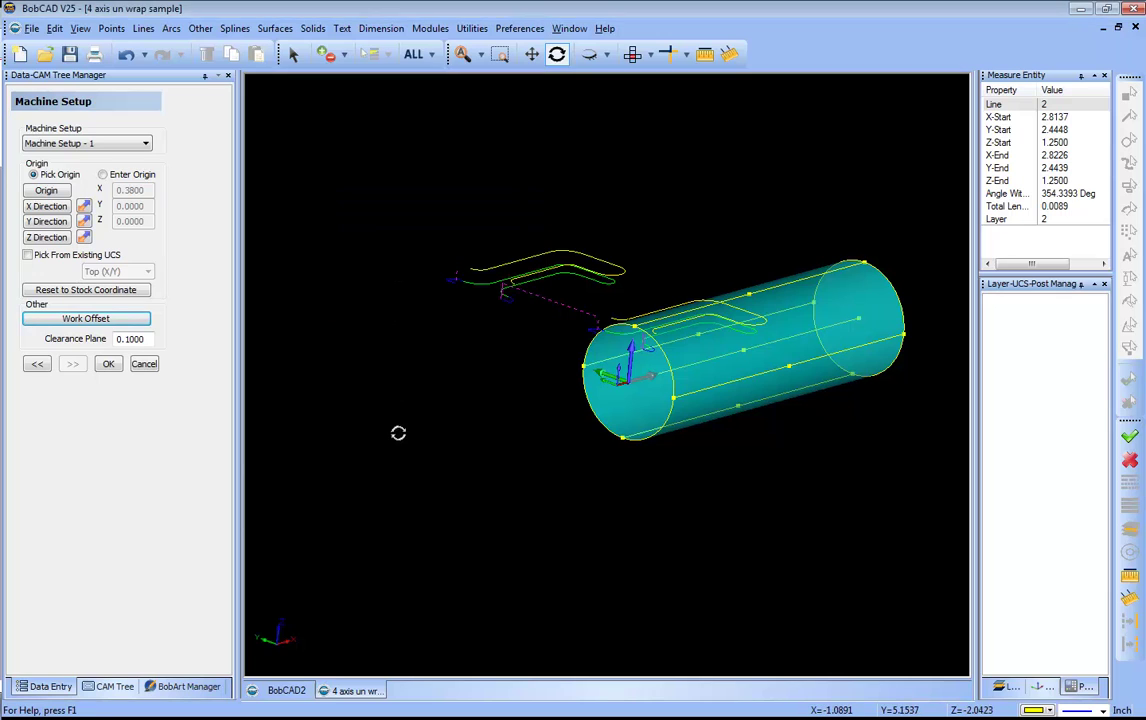
pyautogui.click(108, 363)
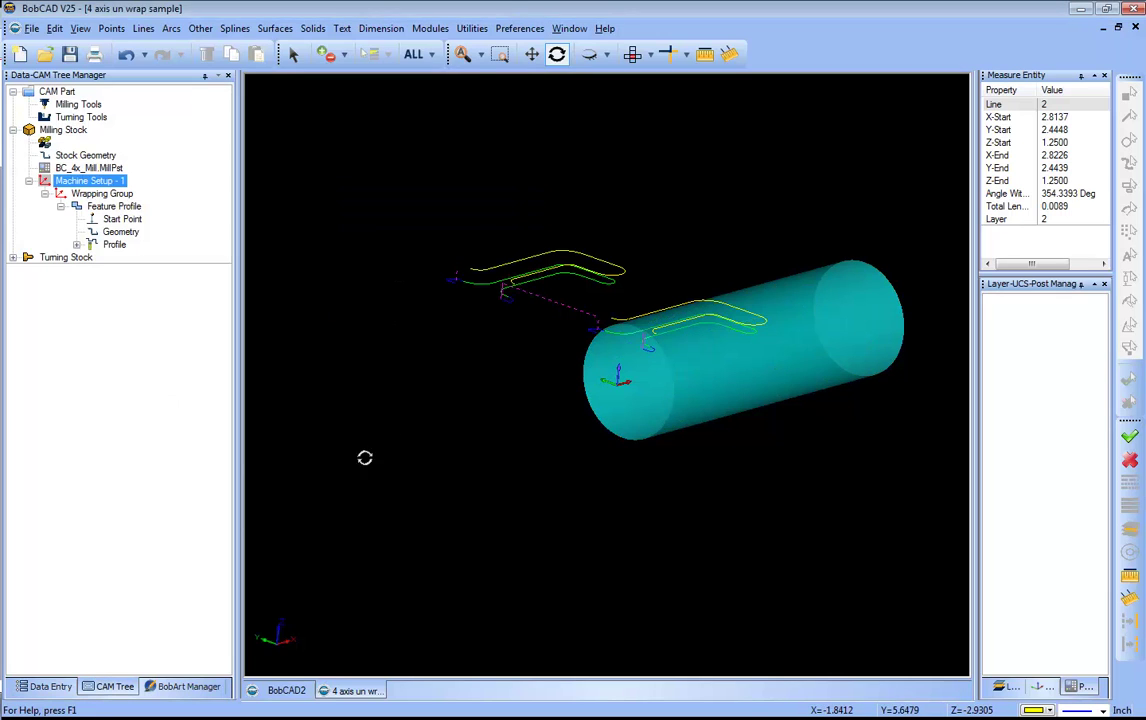
pyautogui.click(430, 28)
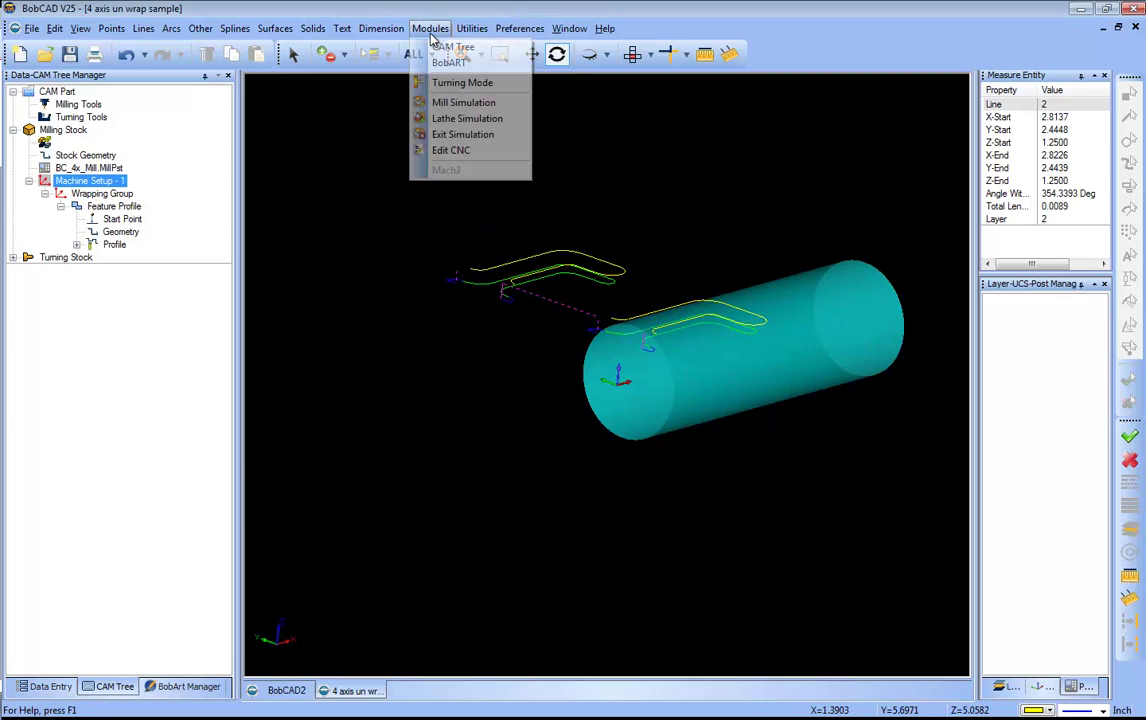
# Restart Mill Simulation, switch the readout to Report, and show the workpiece as solid
pyautogui.click(485, 109)
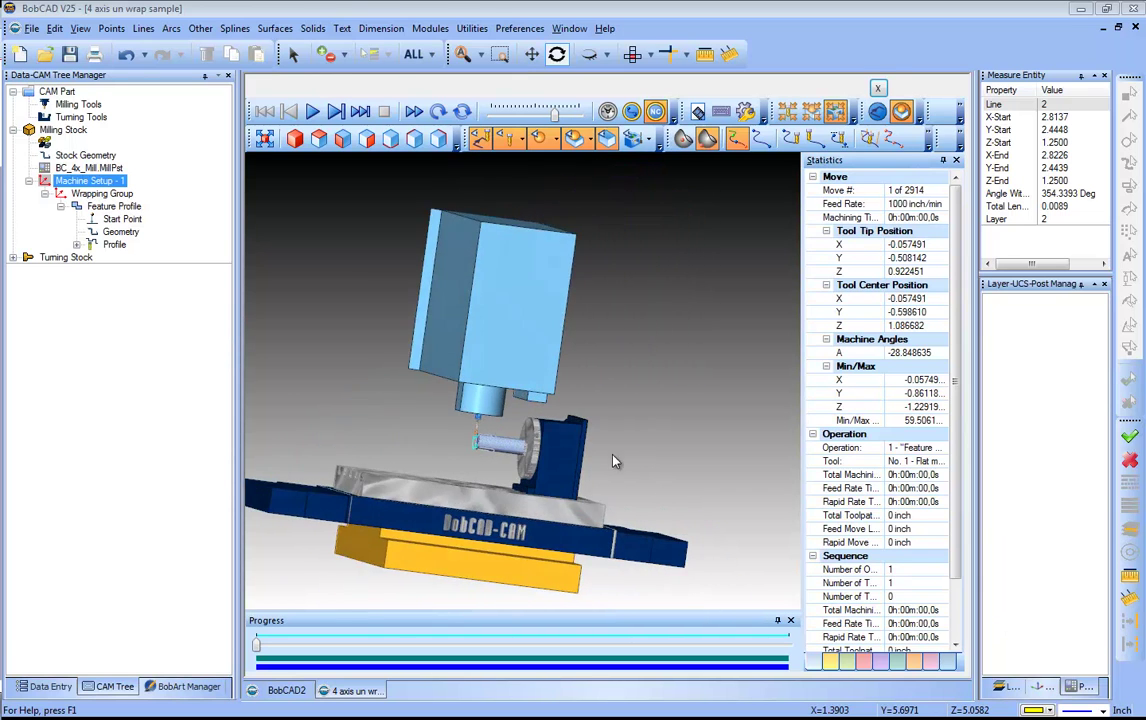
pyautogui.moveTo(592, 459); pyautogui.dragTo(737, 379, button='middle')
pyautogui.scroll(5, 600, 400)
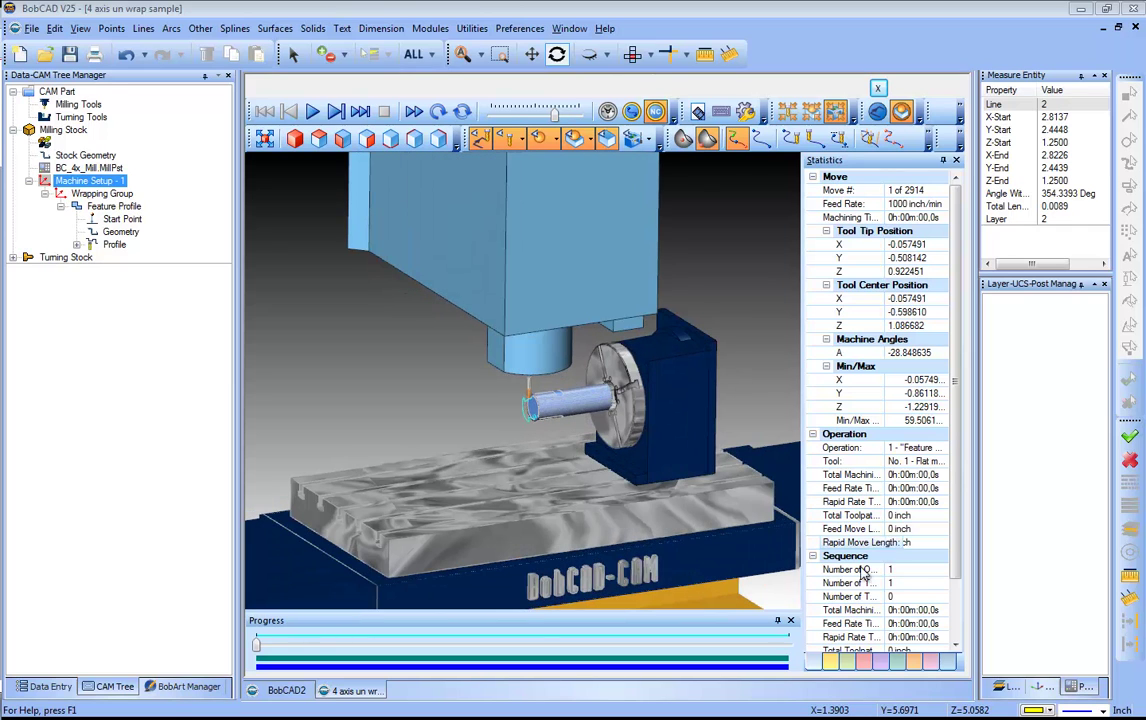
pyautogui.click(828, 662)
pyautogui.moveTo(588, 404); pyautogui.dragTo(558, 389, button='middle')
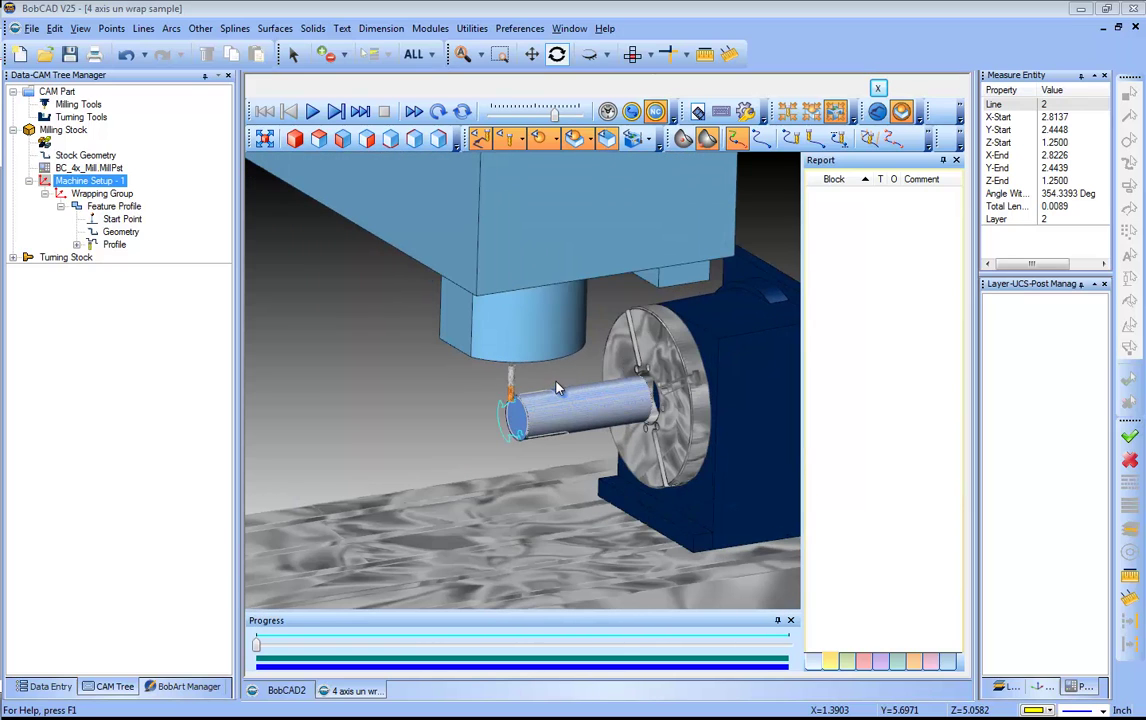
pyautogui.click(606, 140)
pyautogui.moveTo(578, 440); pyautogui.dragTo(575, 432, button='middle')
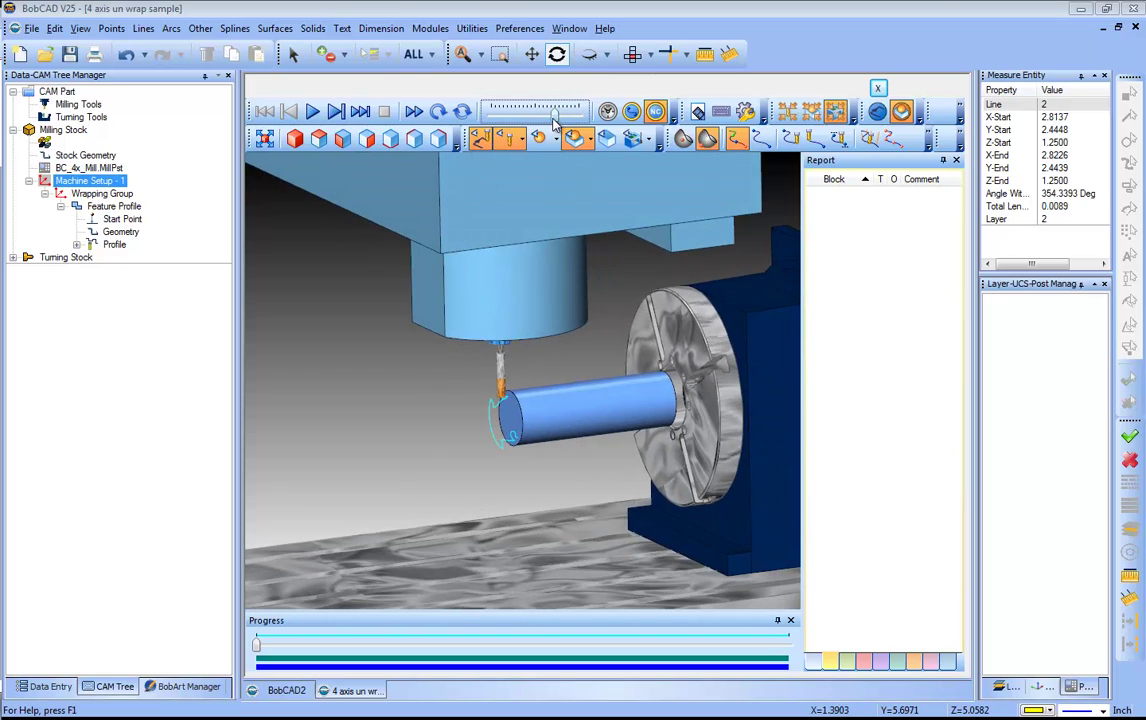
# Play the simulation at higher speed, inspect the cut J-slot, then close it
pyautogui.click(314, 112)
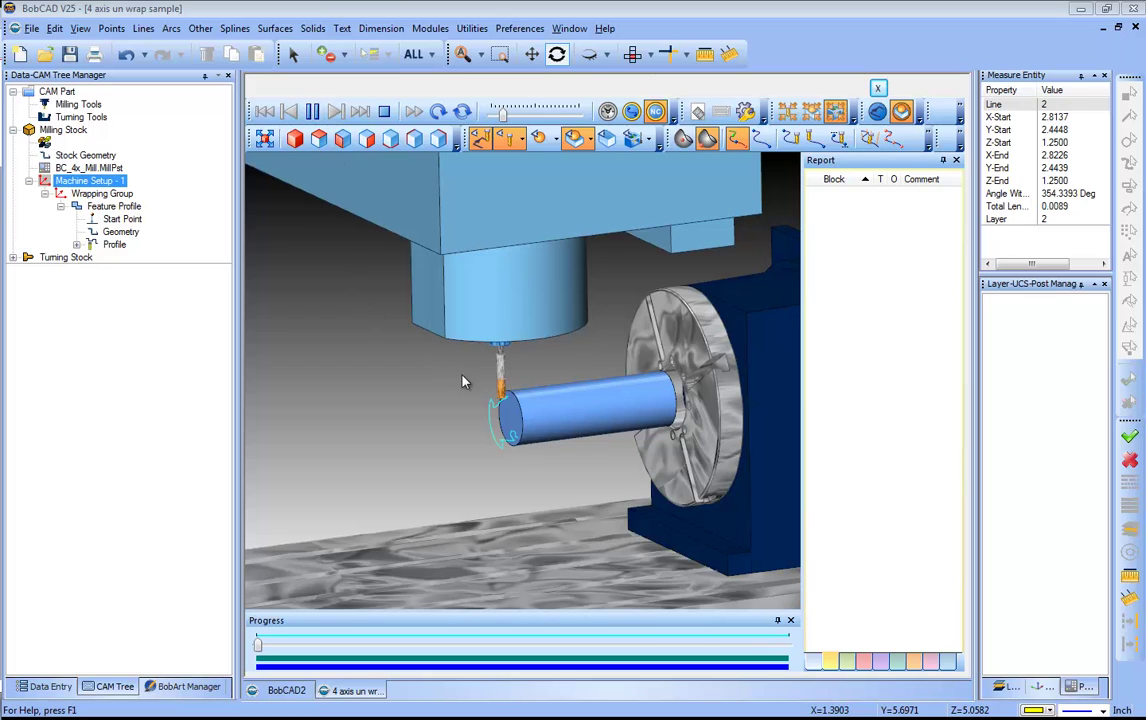
pyautogui.moveTo(503, 115); pyautogui.dragTo(546, 119)
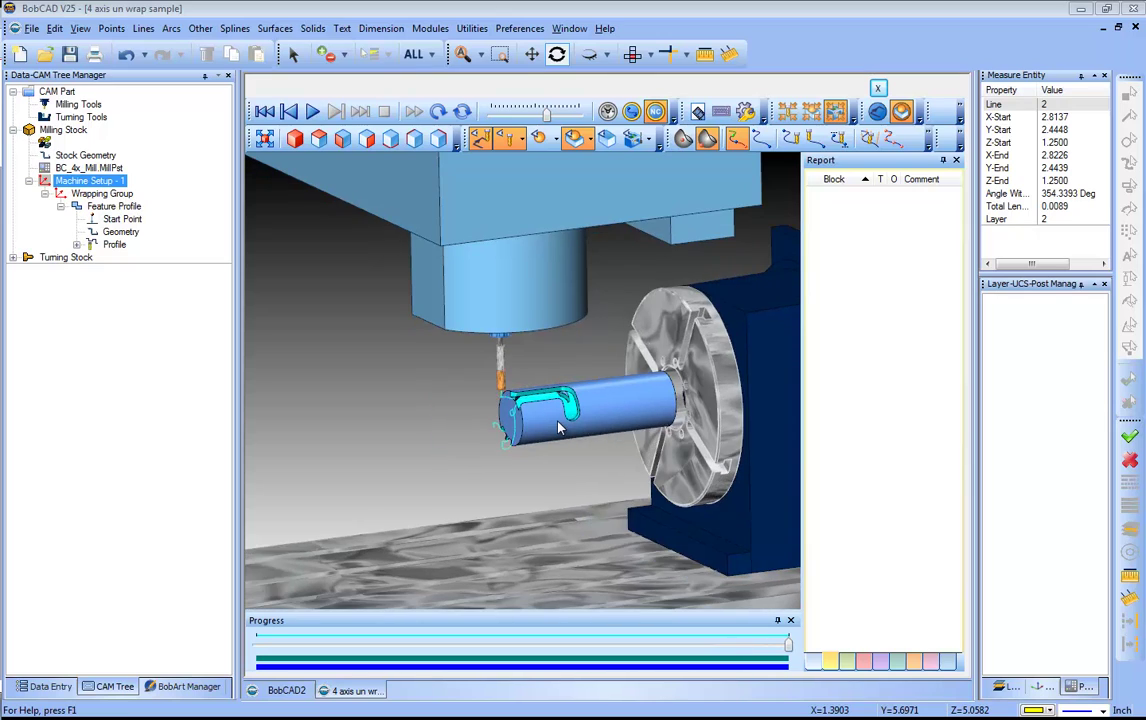
pyautogui.moveTo(587, 383); pyautogui.dragTo(586, 318, button='middle')
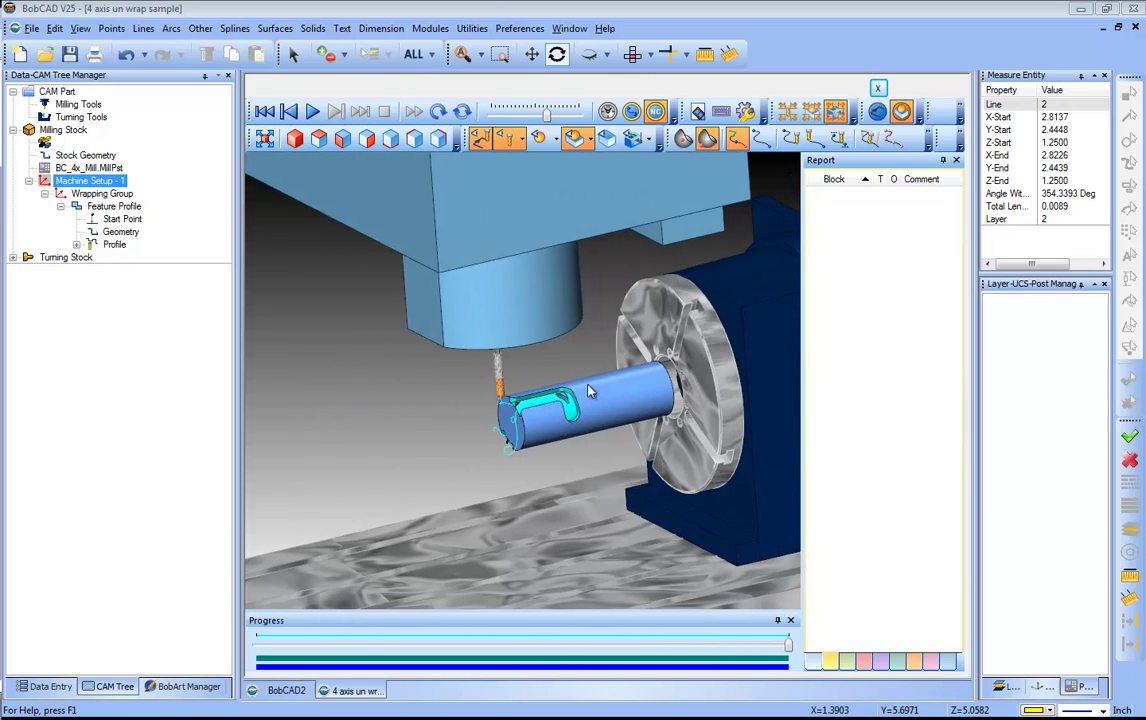
pyautogui.click(880, 89)
pyautogui.moveTo(744, 463); pyautogui.dragTo(609, 440, button='middle')
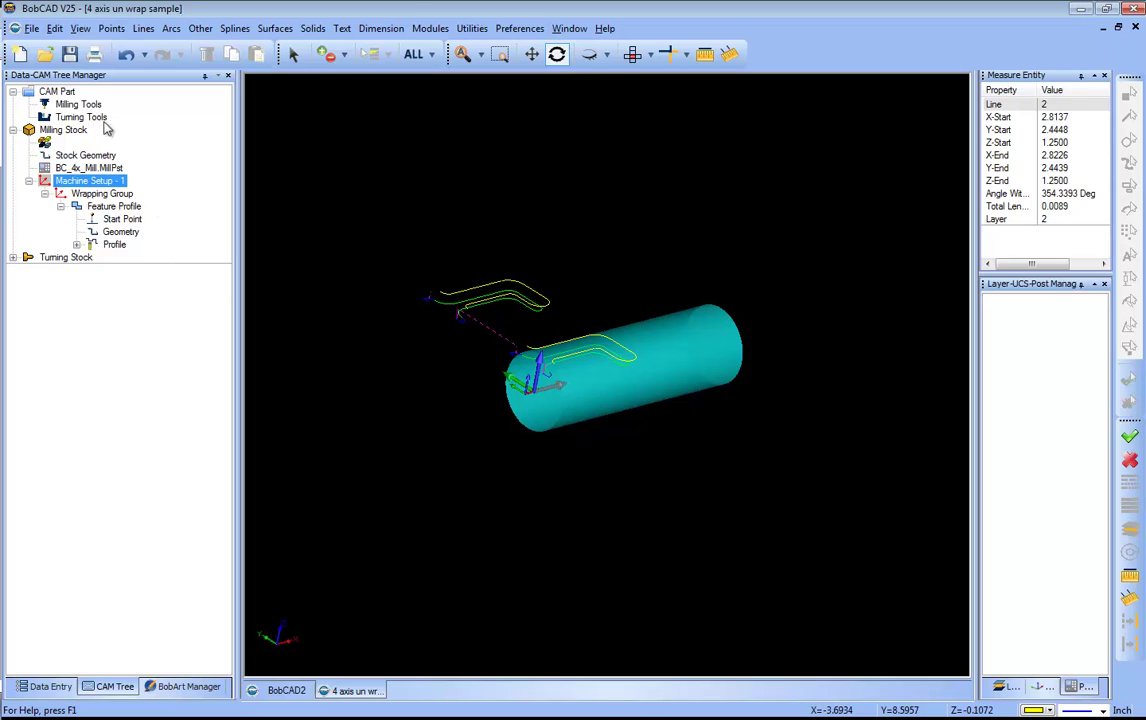
# Post the milling toolpath to 4 AXIS UN WRAP SAMPLE.NC and enlarge the code panel
pyautogui.click(88, 117)
pyautogui.rightClick(84, 106)
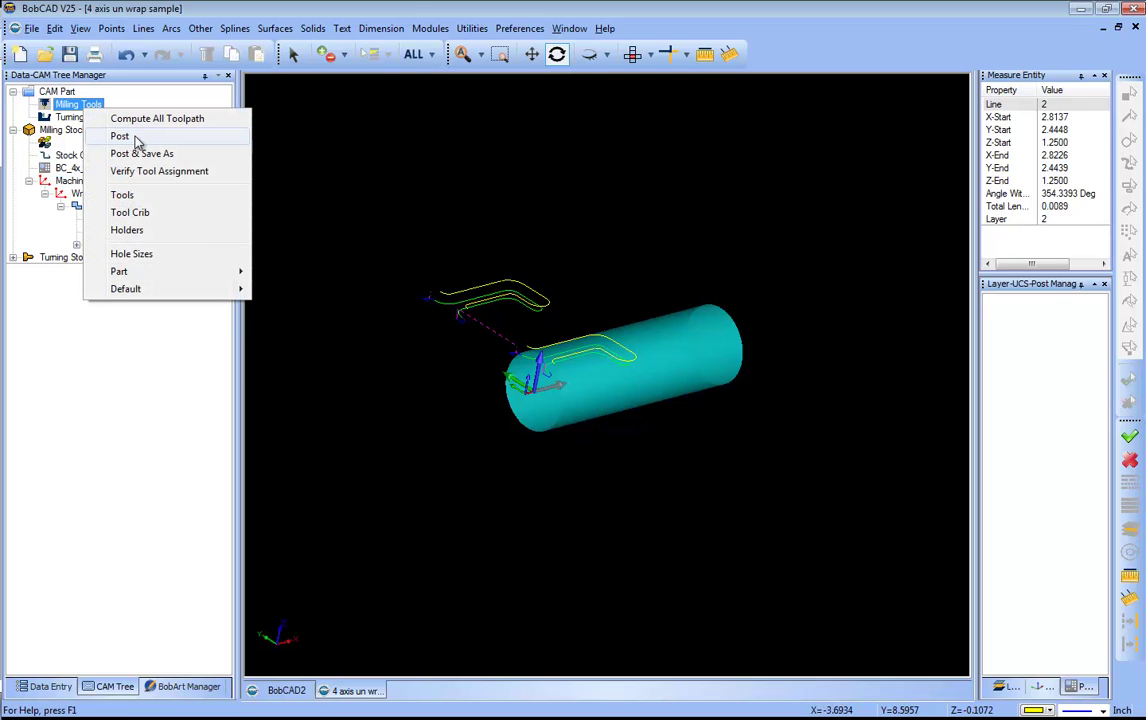
pyautogui.click(120, 136)
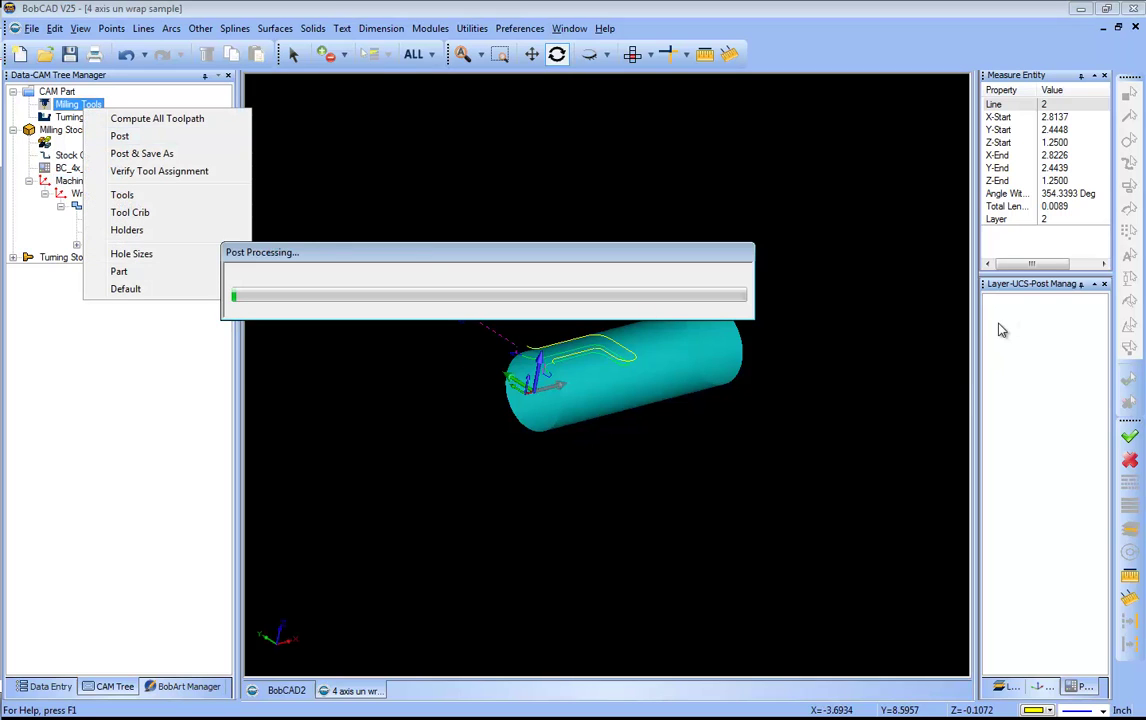
pyautogui.moveTo(975, 300); pyautogui.dragTo(811, 300)
pyautogui.moveTo(869, 276); pyautogui.dragTo(882, 169)
# Scroll through the G-code to N262 M30, highlighting the A-axis moves and N08 M10 line
pyautogui.scroll(-3, 971, 403)
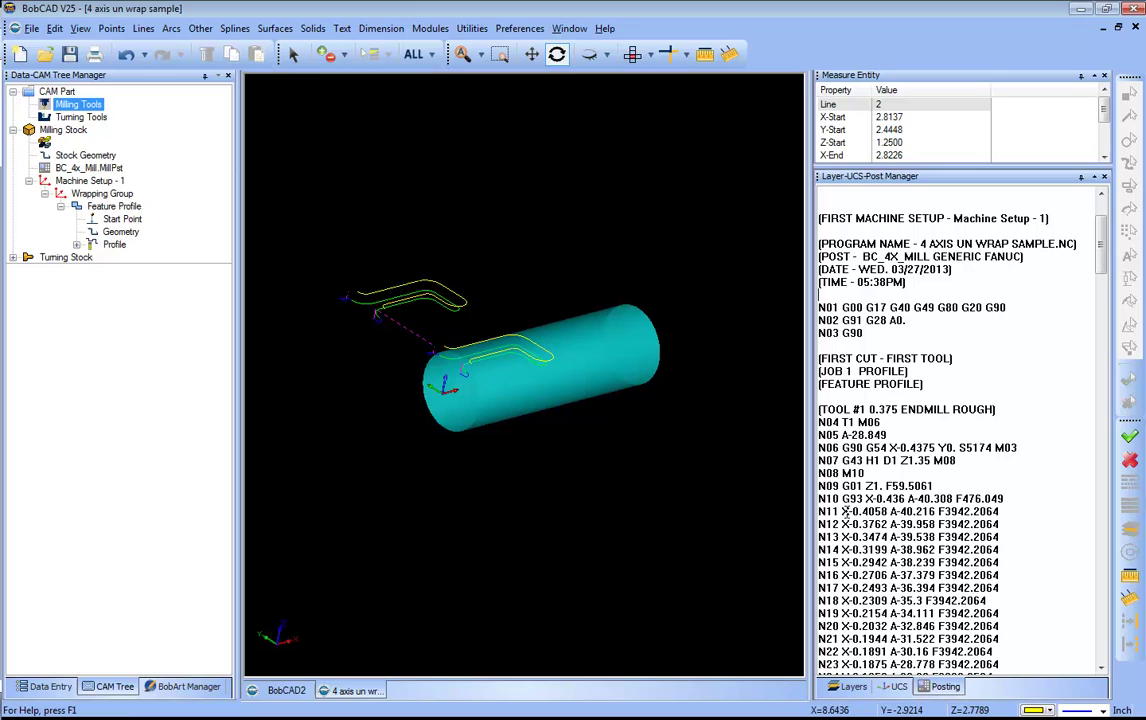
pyautogui.moveTo(842, 511); pyautogui.dragTo(1000, 511)
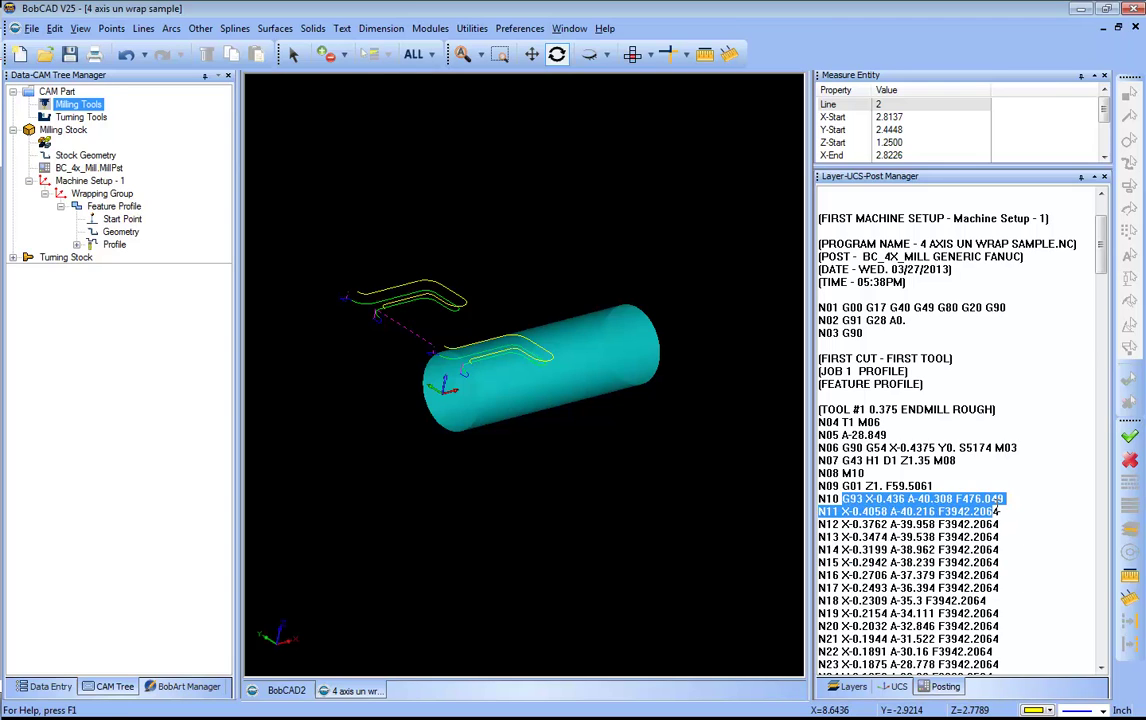
pyautogui.scroll(-1, 962, 495)
pyautogui.scroll(-1, 962, 495)
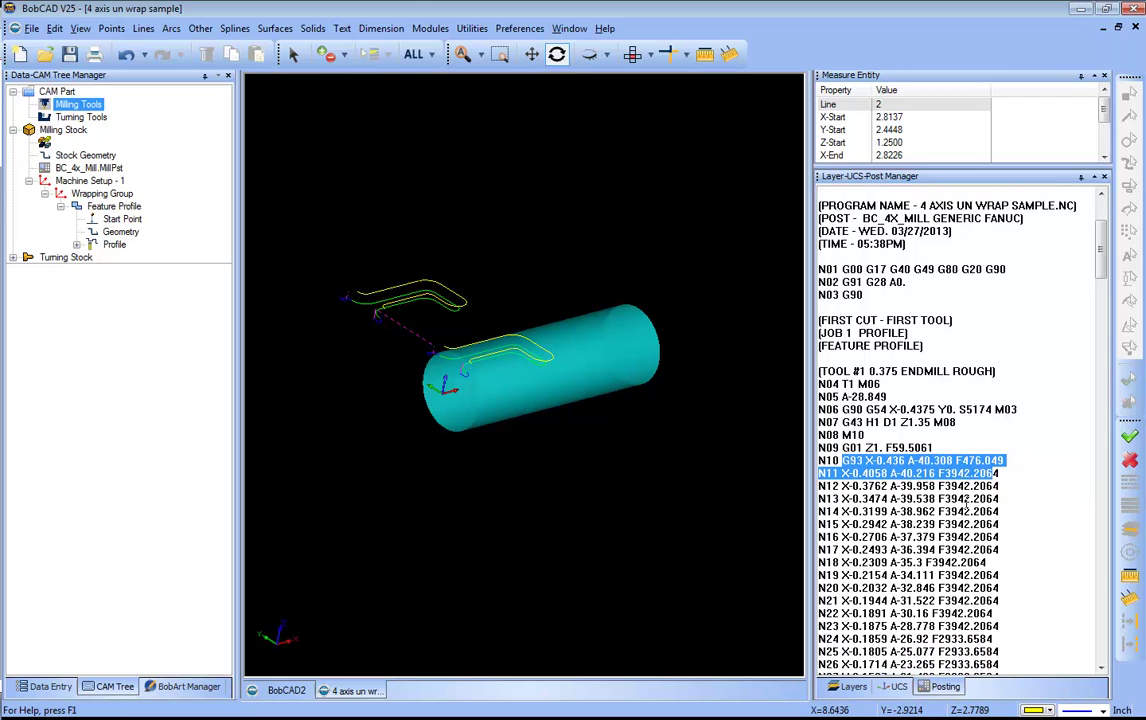
pyautogui.doubleClick(871, 438)
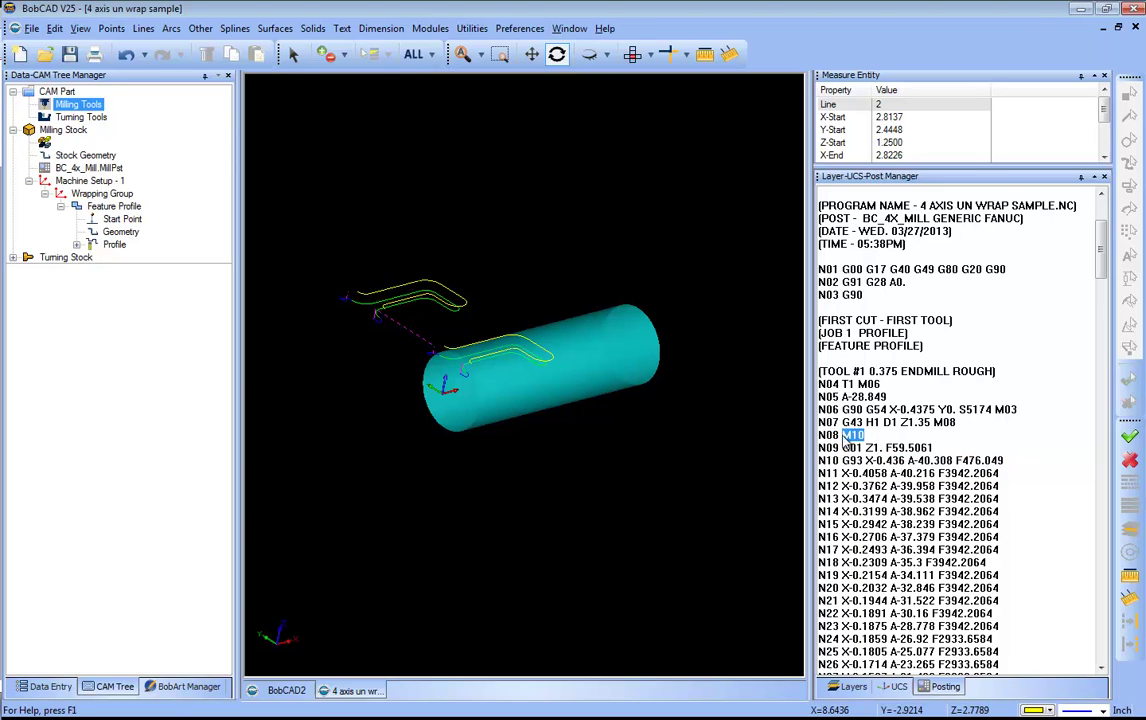
pyautogui.click(868, 436)
pyautogui.hotkey('shift', 'Home')
pyautogui.scroll(-6, 901, 510)
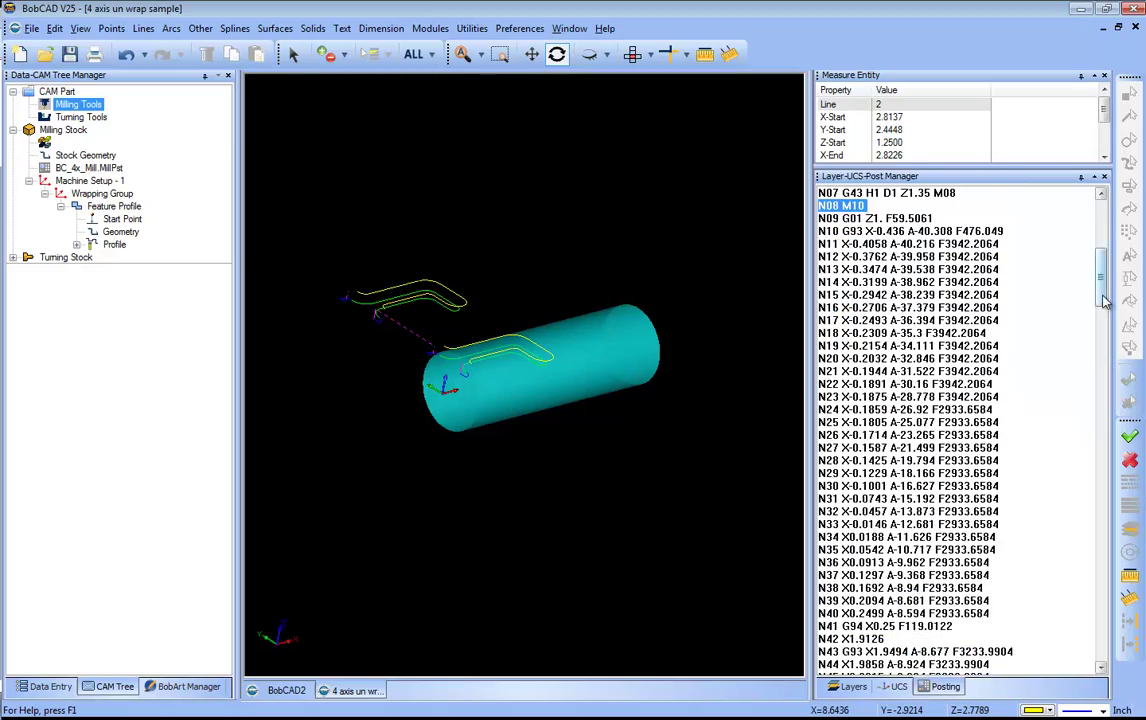
pyautogui.moveTo(1105, 302); pyautogui.dragTo(1122, 657)
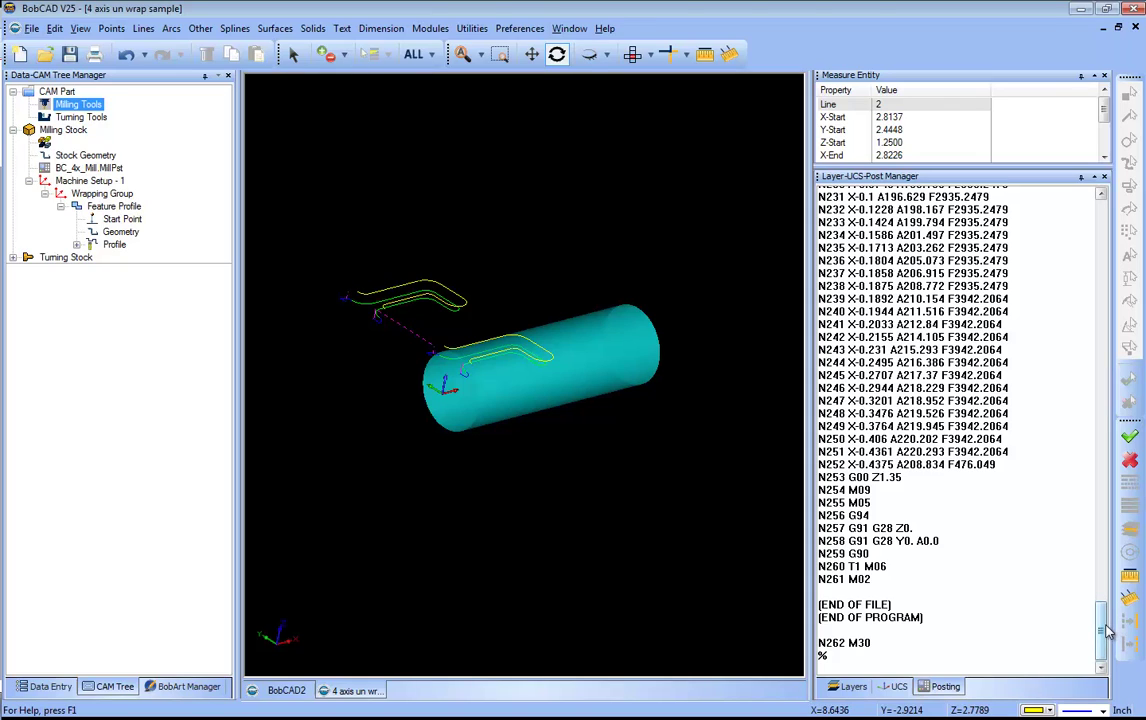
pyautogui.moveTo(1104, 630); pyautogui.dragTo(1101, 200)
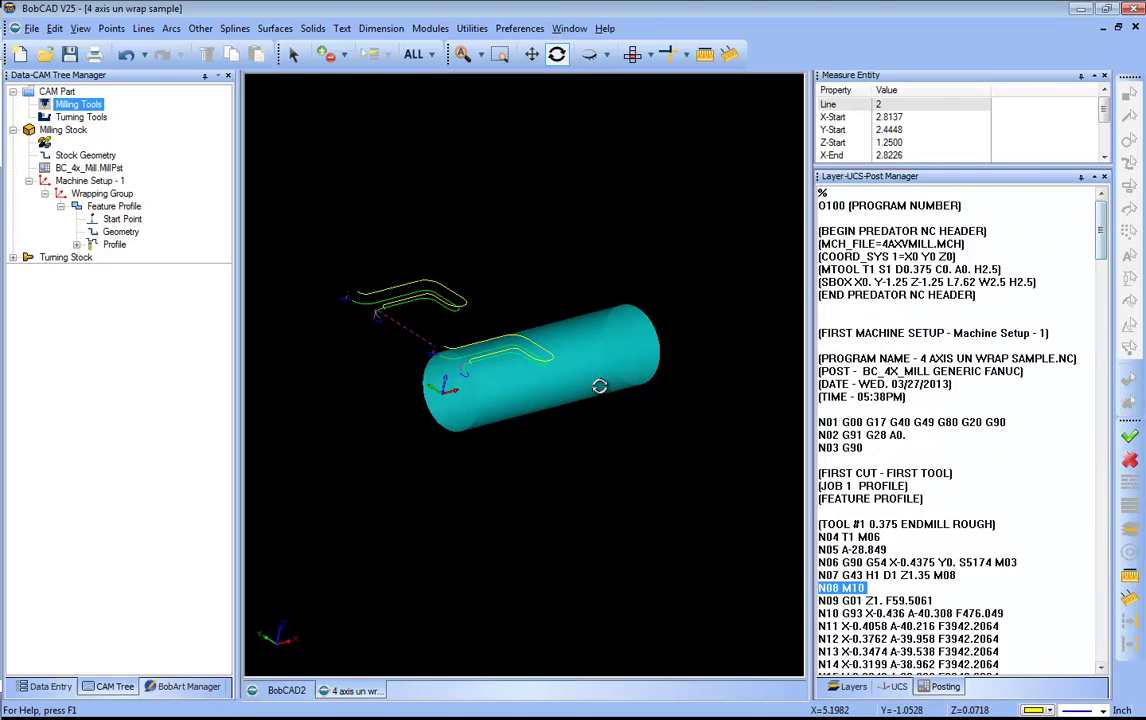